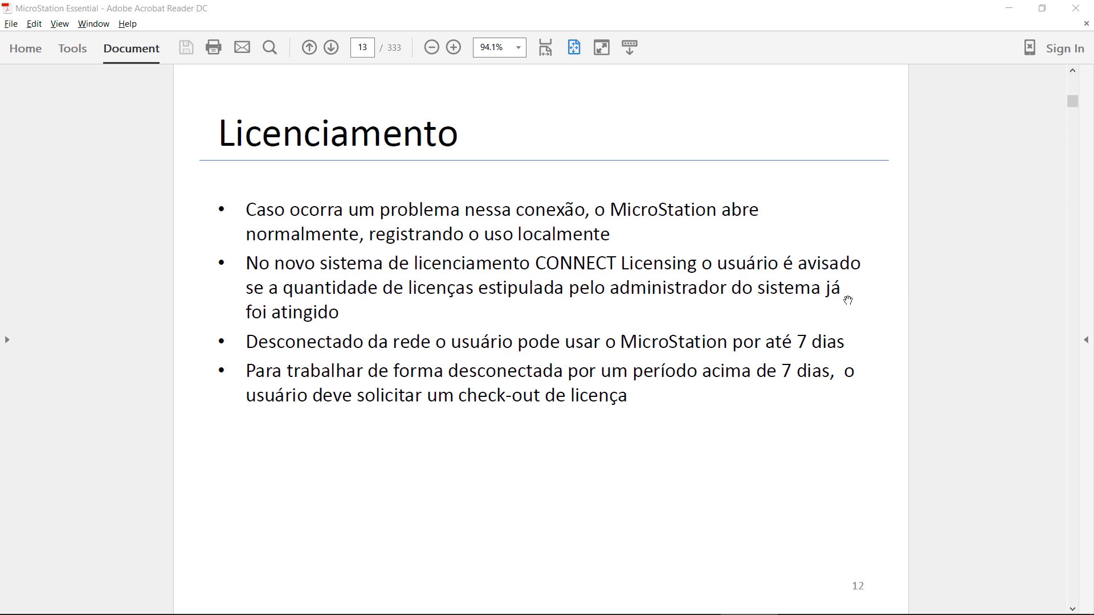
- Read the training slides from licensing through DGN and DWG file formats to the Welcome screen, and switch to MicroStation
scroll(848, 300, "down", 1)
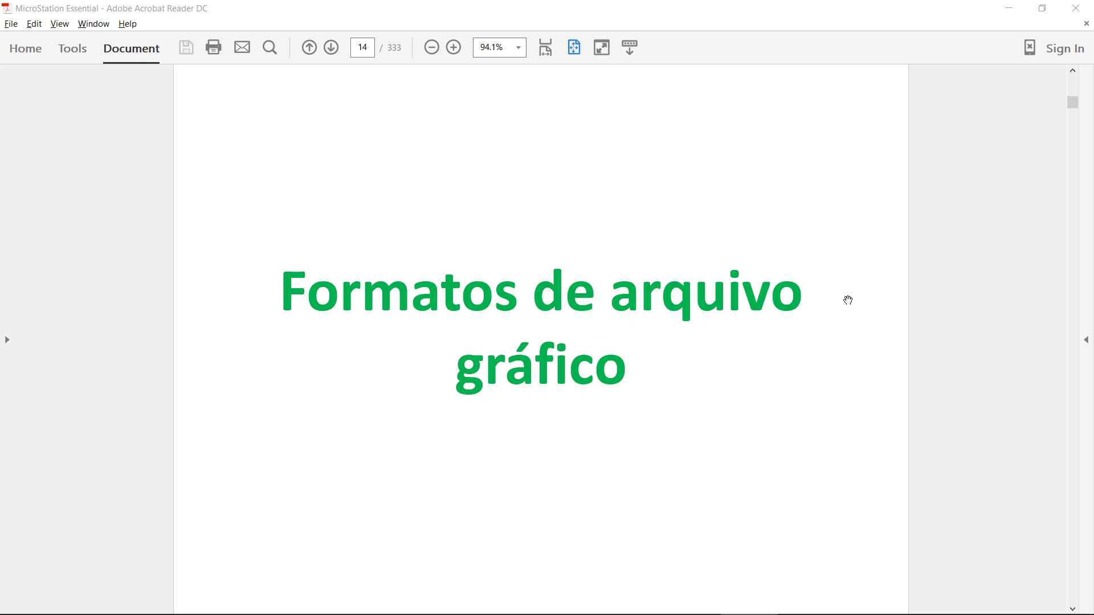
scroll(848, 301, "down", 1)
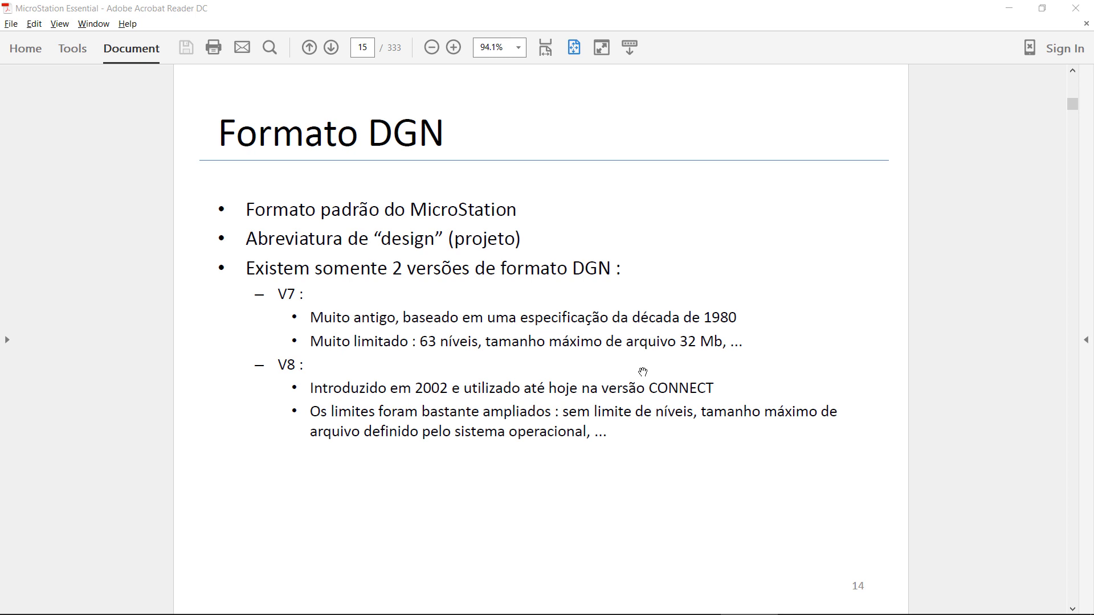
scroll(643, 372, "down", 1)
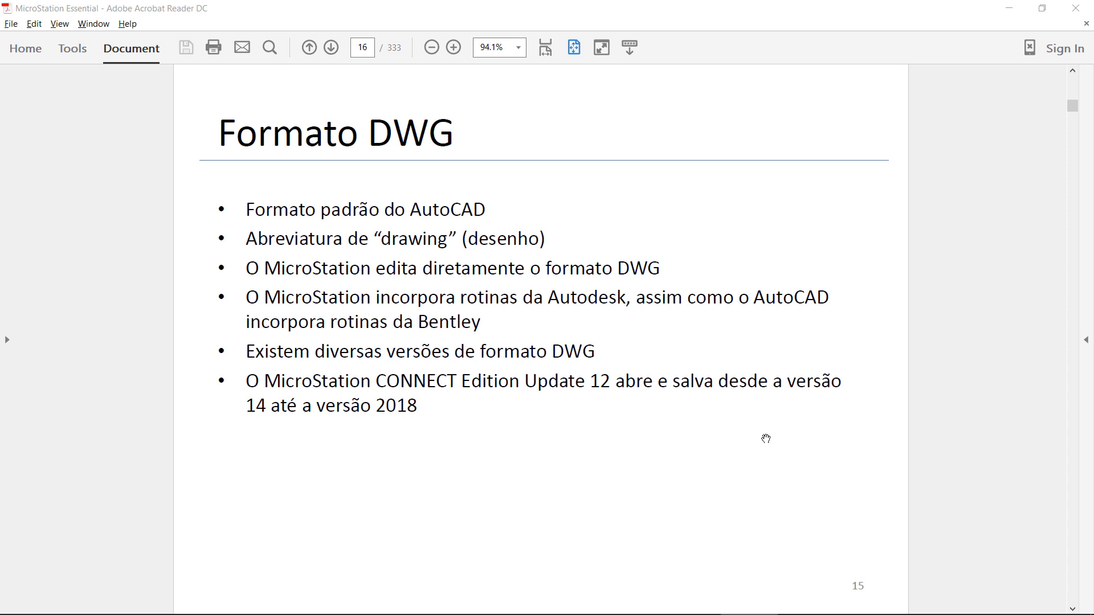
scroll(601, 351, "down", 1)
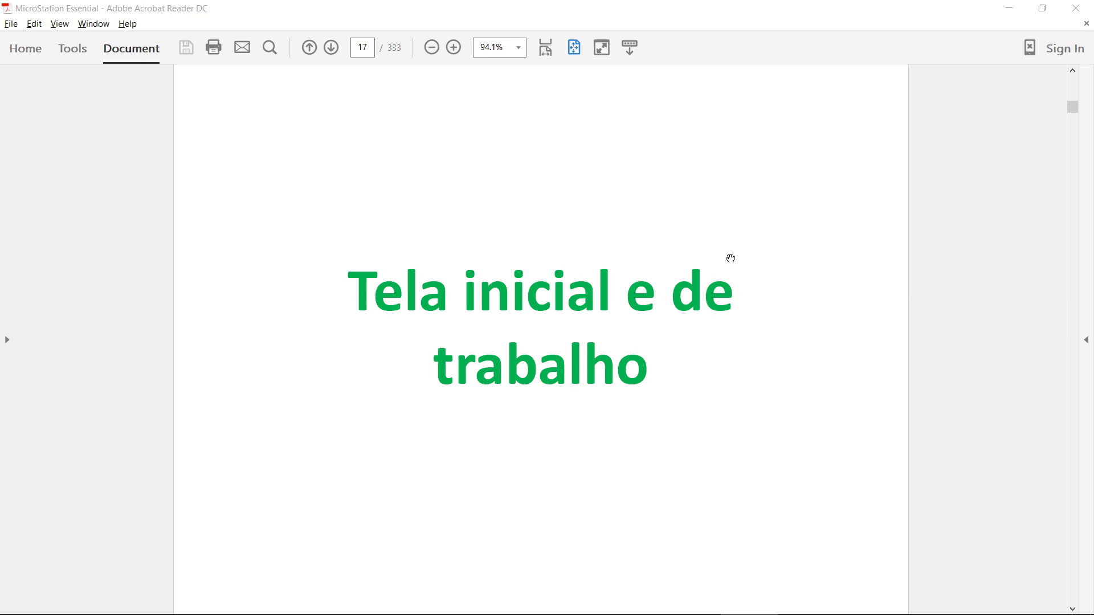
scroll(730, 259, "down", 1)
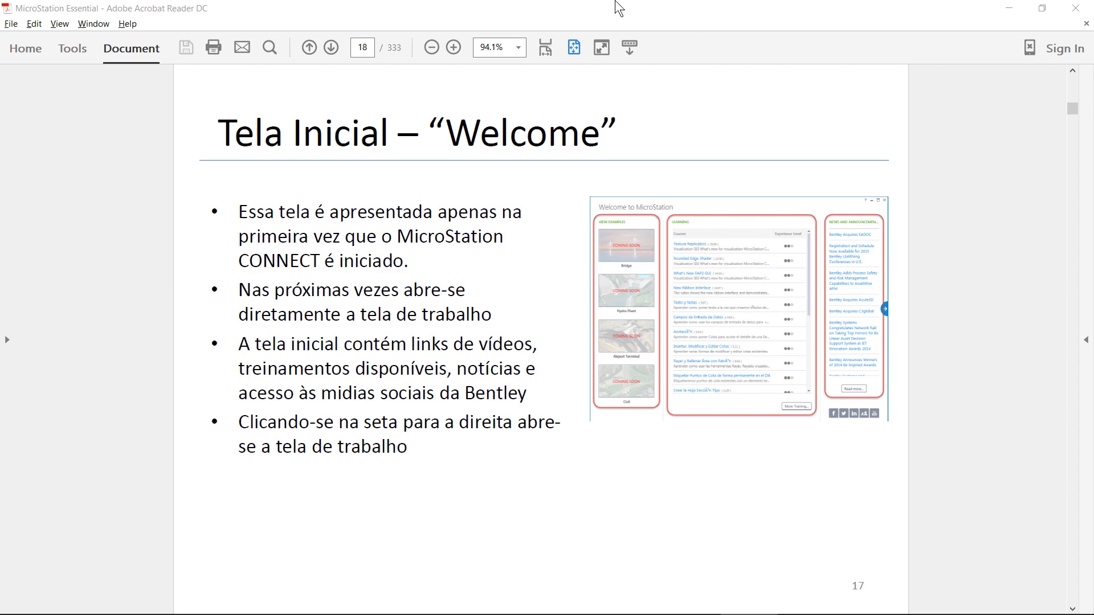
left_click_drag(607, 8, 1093, 108)
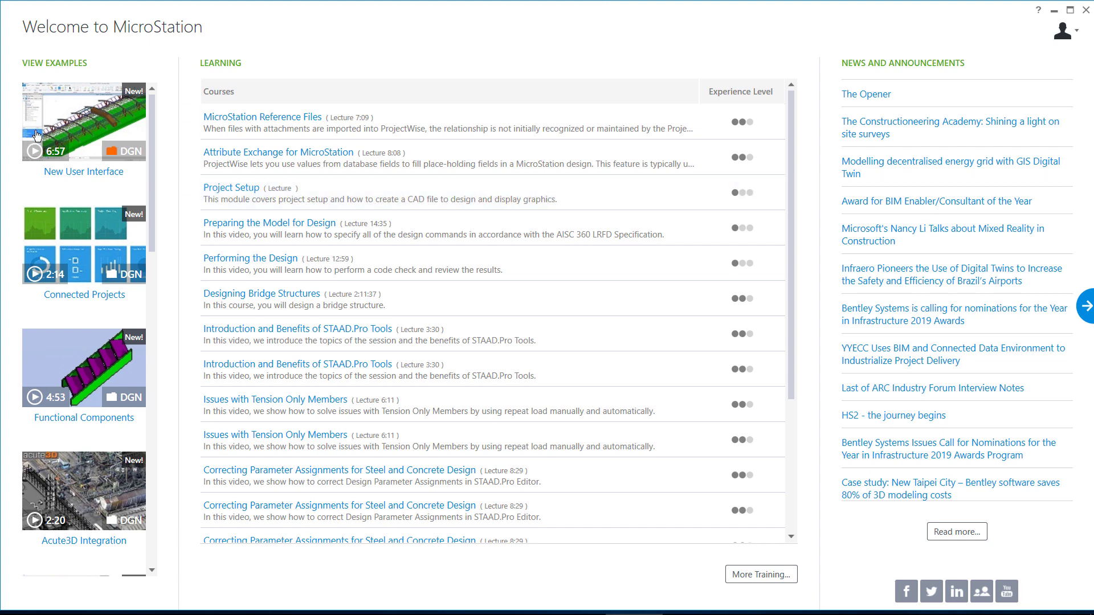
mouse_move(217, 31)
left_mouse_down()
mouse_move(161, 28)
mouse_move(85, 82)
mouse_move(124, 72)
left_mouse_up()
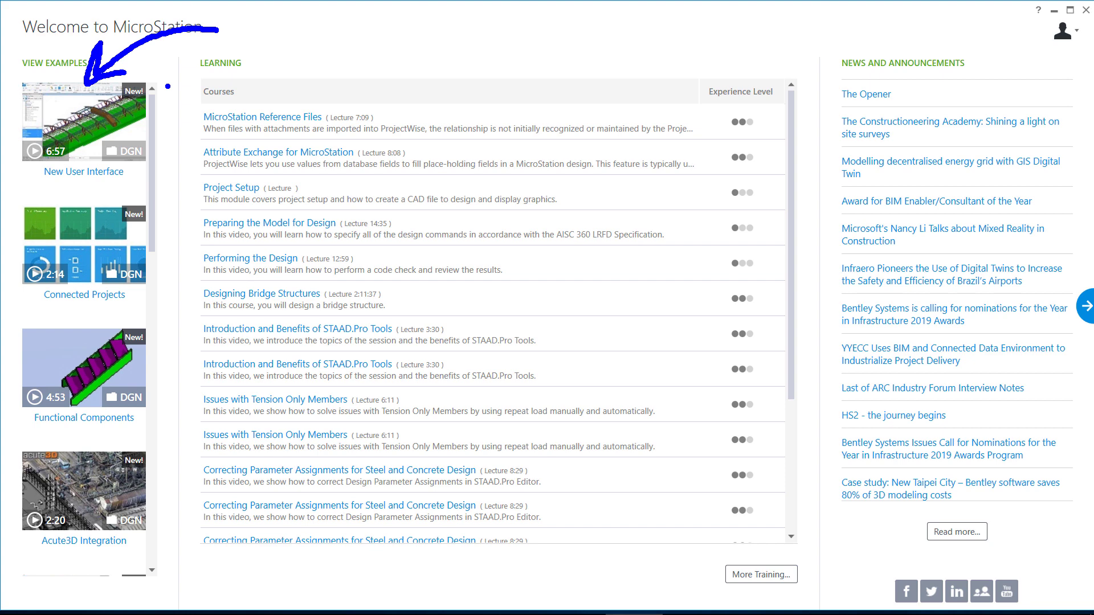
mouse_move(731, 49)
left_mouse_down()
mouse_move(441, 155)
mouse_move(381, 203)
left_mouse_up()
mouse_move(402, 166)
left_mouse_down()
mouse_move(380, 203)
mouse_move(426, 188)
left_mouse_up()
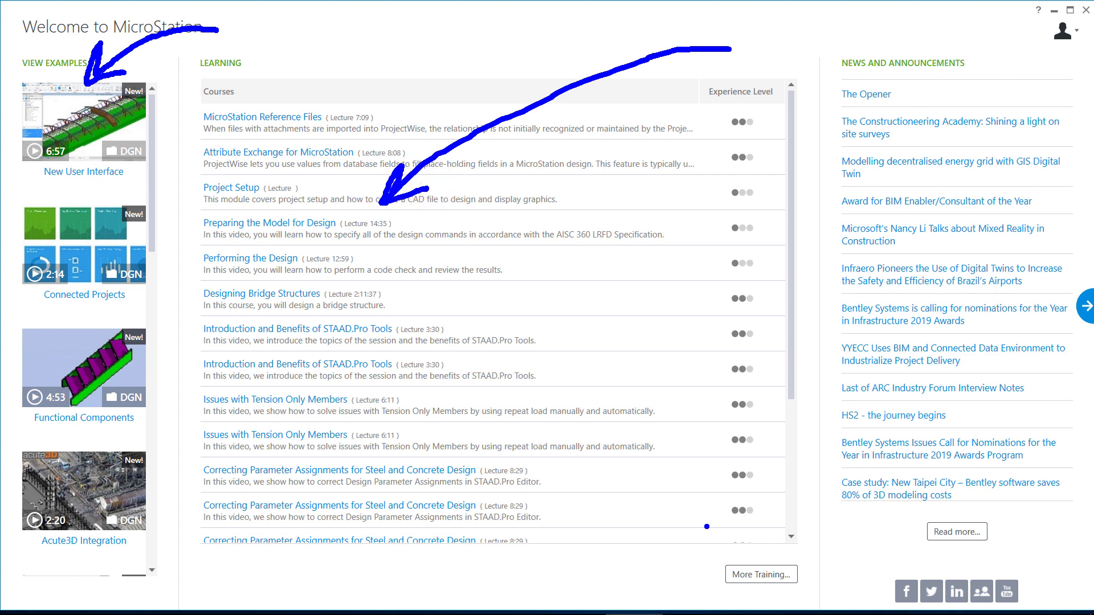
mouse_move(771, 528)
left_mouse_down()
mouse_move(703, 550)
mouse_move(712, 595)
mouse_move(784, 603)
mouse_move(816, 563)
mouse_move(766, 528)
left_mouse_up()
left_click_drag(671, 445, 724, 527)
left_click(716, 496)
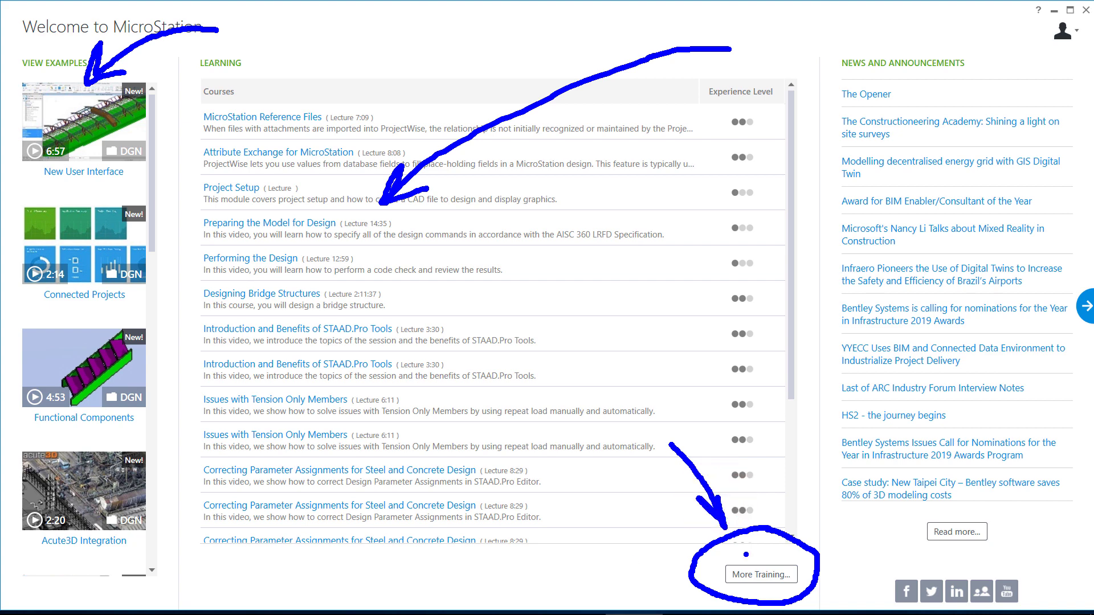
key("Escape")
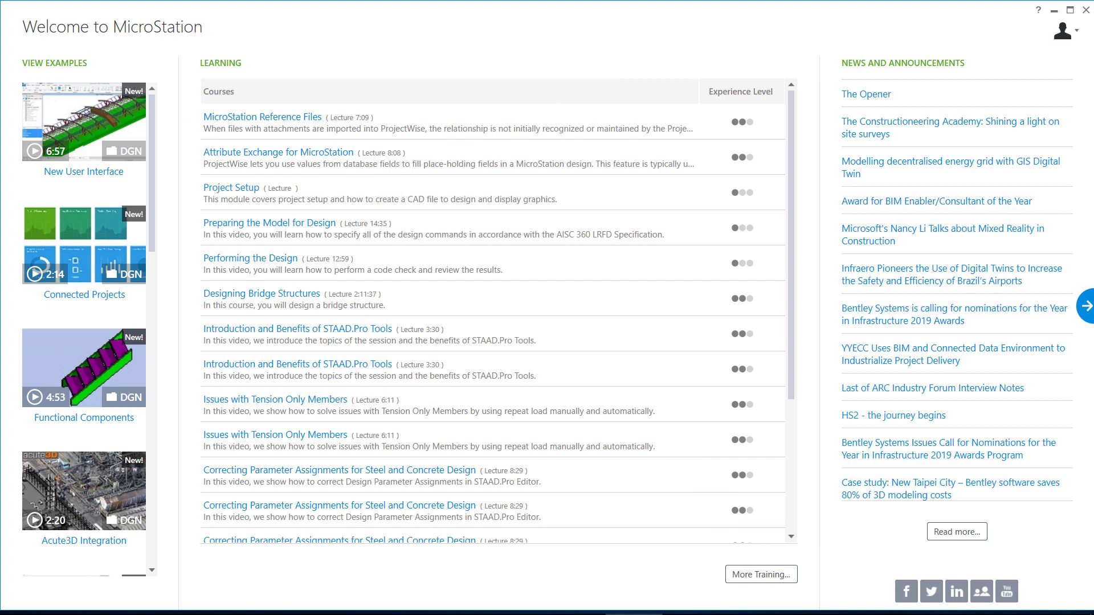
mouse_move(822, 18)
left_mouse_down()
mouse_move(934, 136)
mouse_move(912, 114)
mouse_move(955, 90)
left_mouse_up()
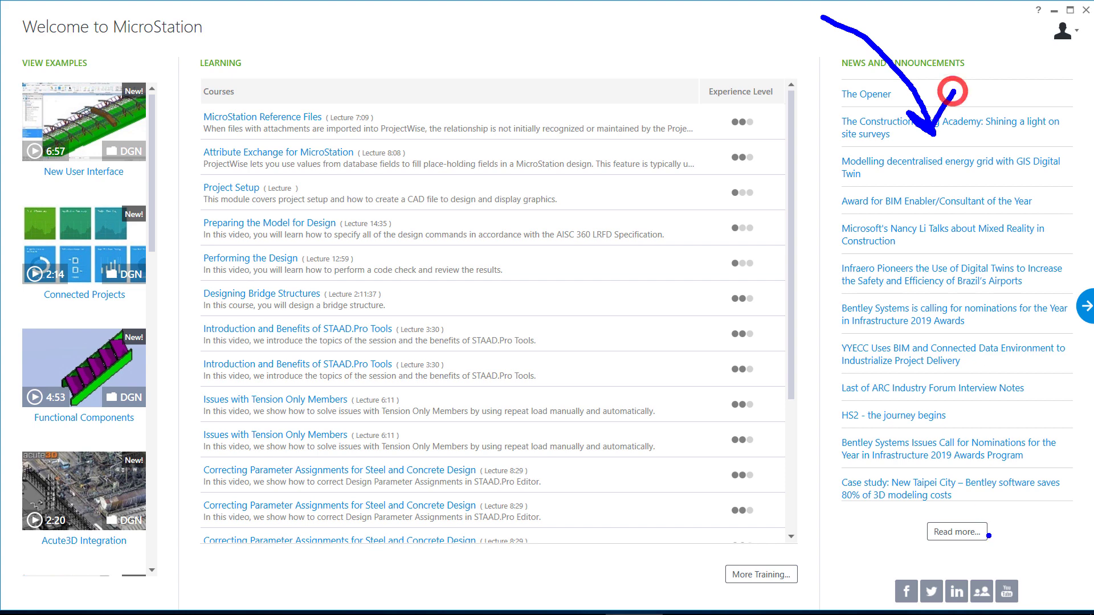
mouse_move(1024, 564)
left_mouse_down()
mouse_move(945, 555)
mouse_move(863, 592)
mouse_move(926, 614)
mouse_move(1020, 611)
mouse_move(1022, 539)
mouse_move(984, 553)
left_mouse_up()
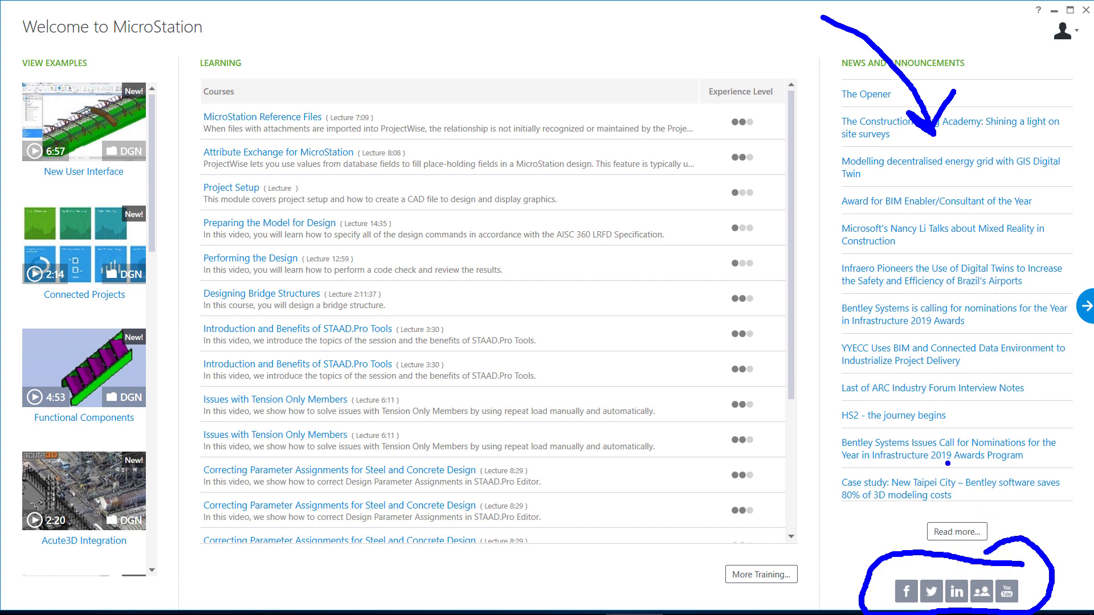
key("Escape")
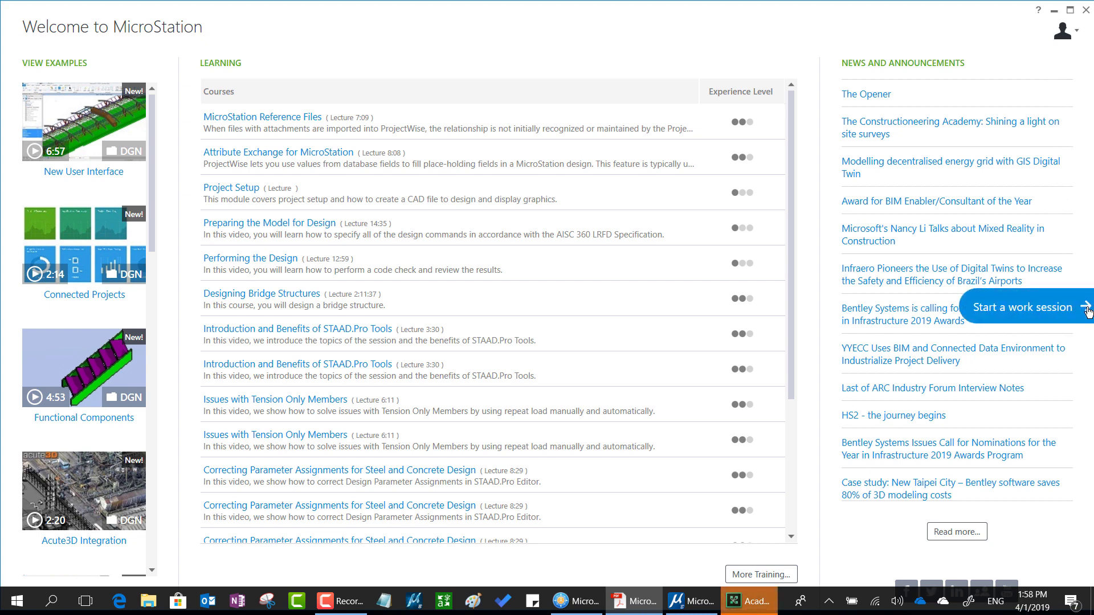
mouse_move(993, 194)
left_mouse_down()
mouse_move(1020, 283)
mouse_move(1015, 276)
mouse_move(1052, 265)
left_mouse_up()
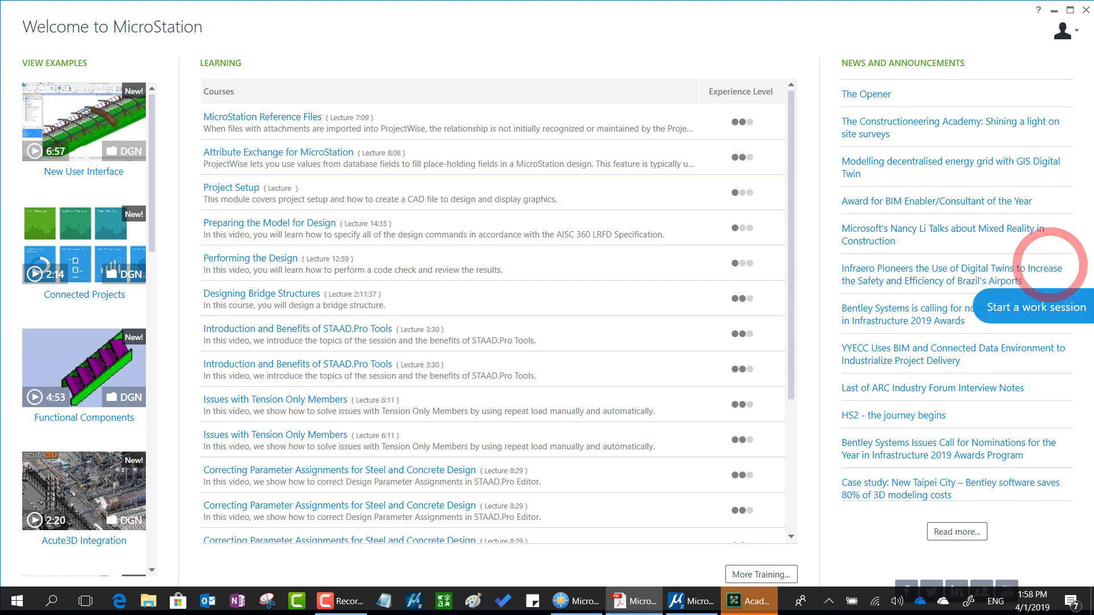
- Start a work session from the Welcome page, return to that page once, and start the work session again
left_click(1084, 312)
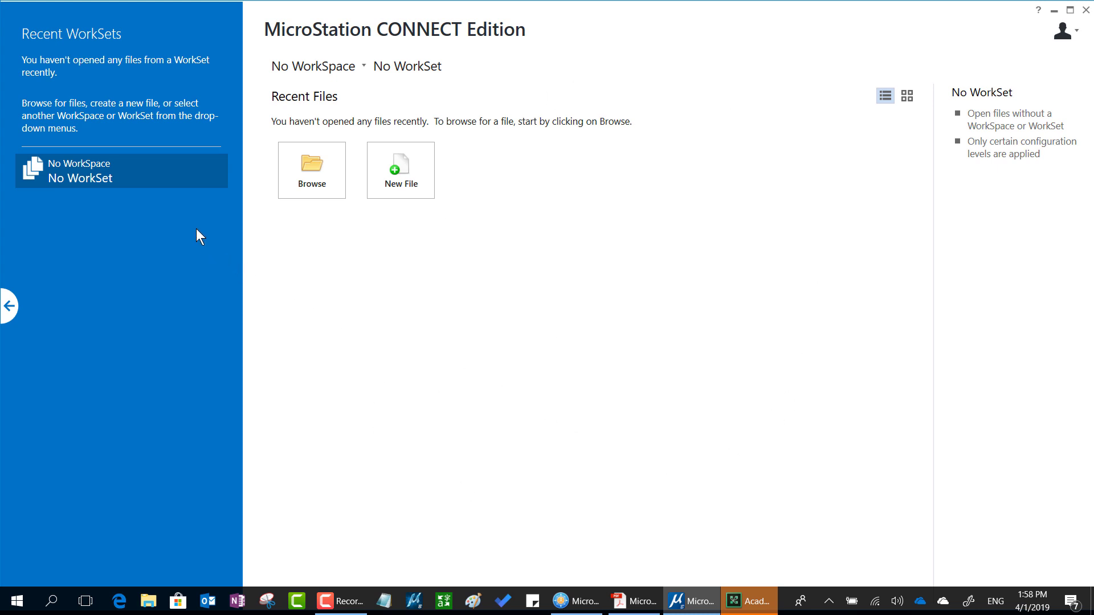
mouse_move(196, 228)
left_mouse_down()
mouse_move(34, 257)
mouse_move(21, 285)
mouse_move(52, 285)
left_mouse_up()
left_click(15, 310)
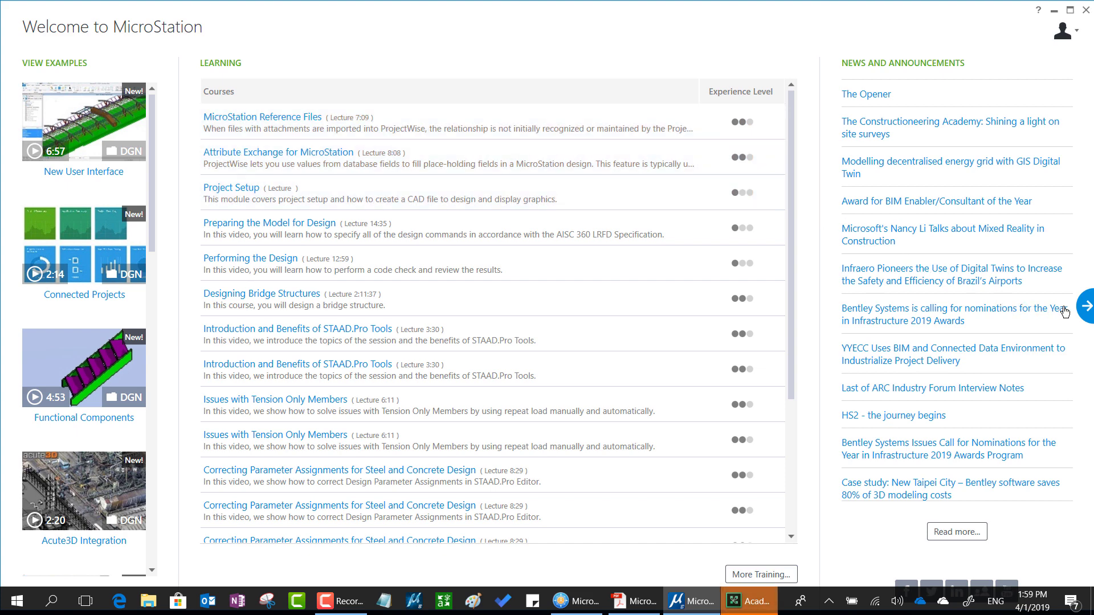
left_click(1081, 311)
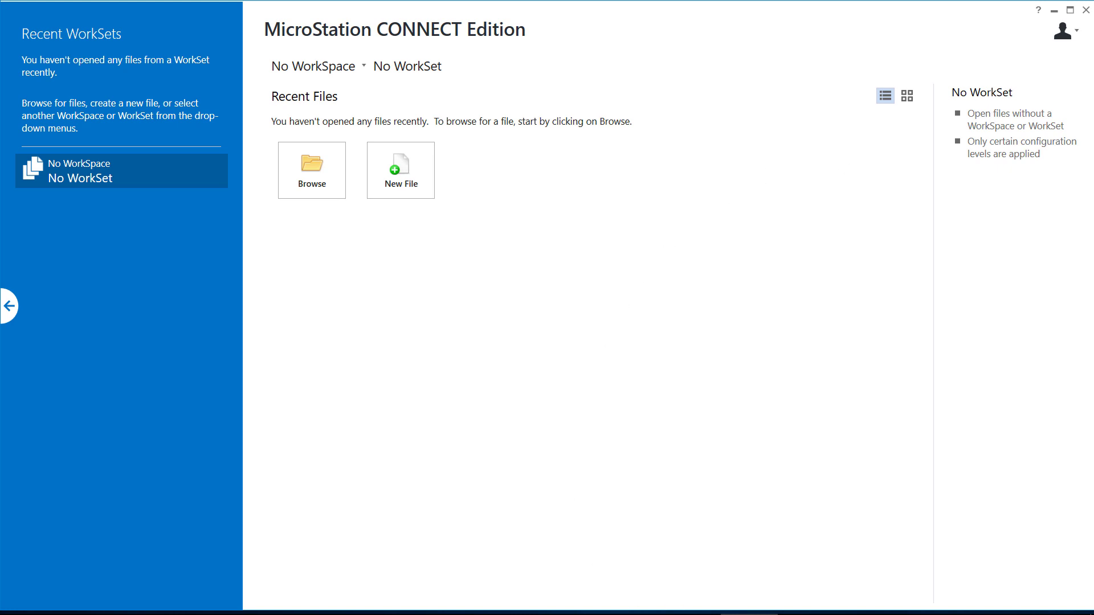
- In the Windows playback device settings, set the Headset Earphone level to 100 and raise its Headset Microphone level
mouse_move(804, 610)
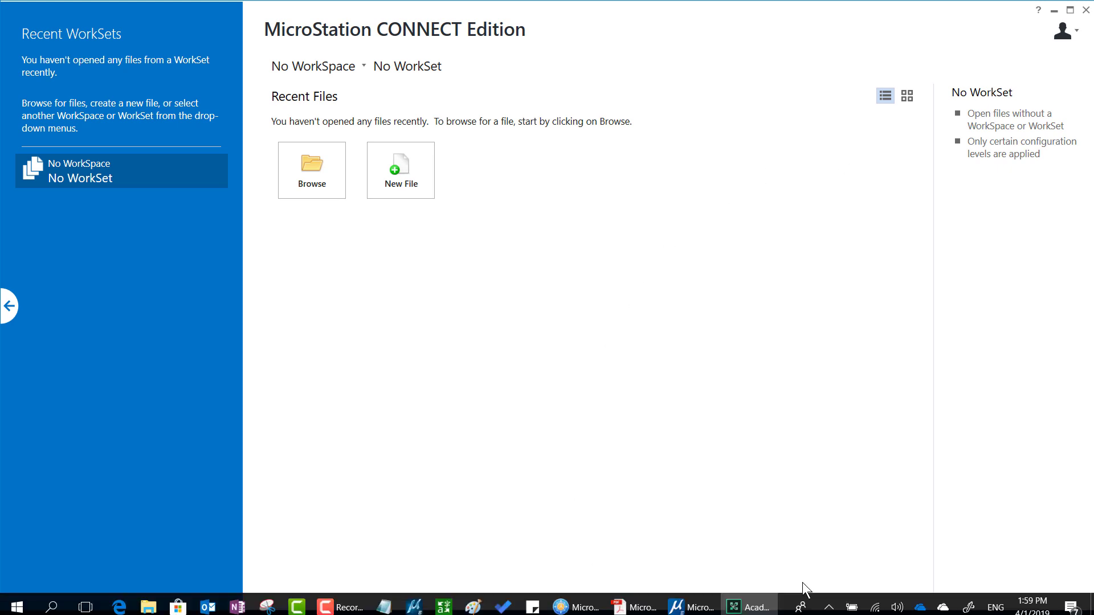
right_click(894, 607)
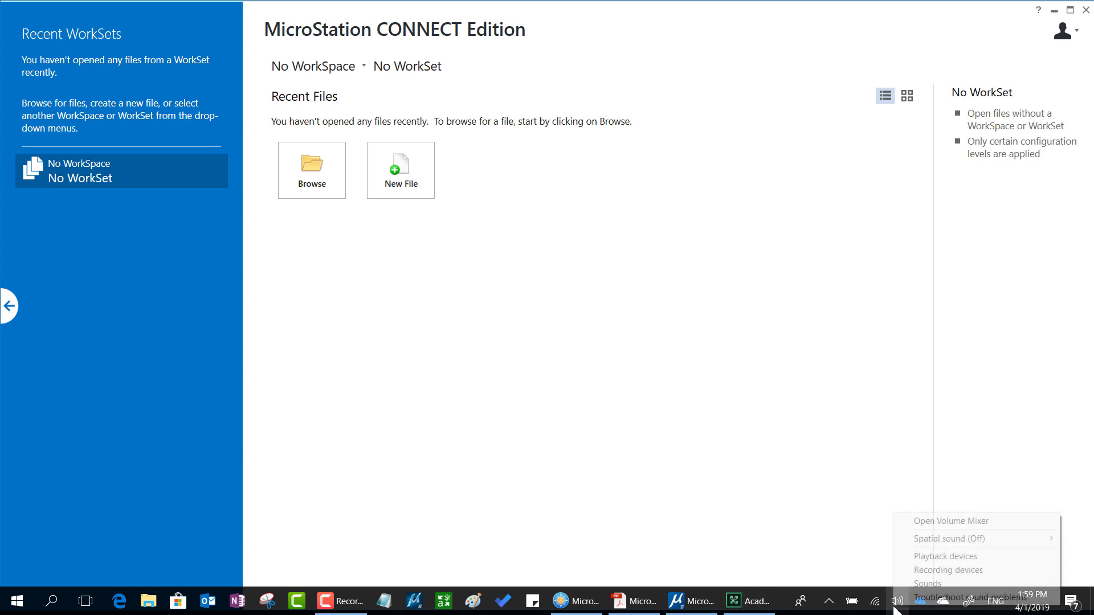
left_click(924, 559)
left_click(168, 223)
right_click(171, 208)
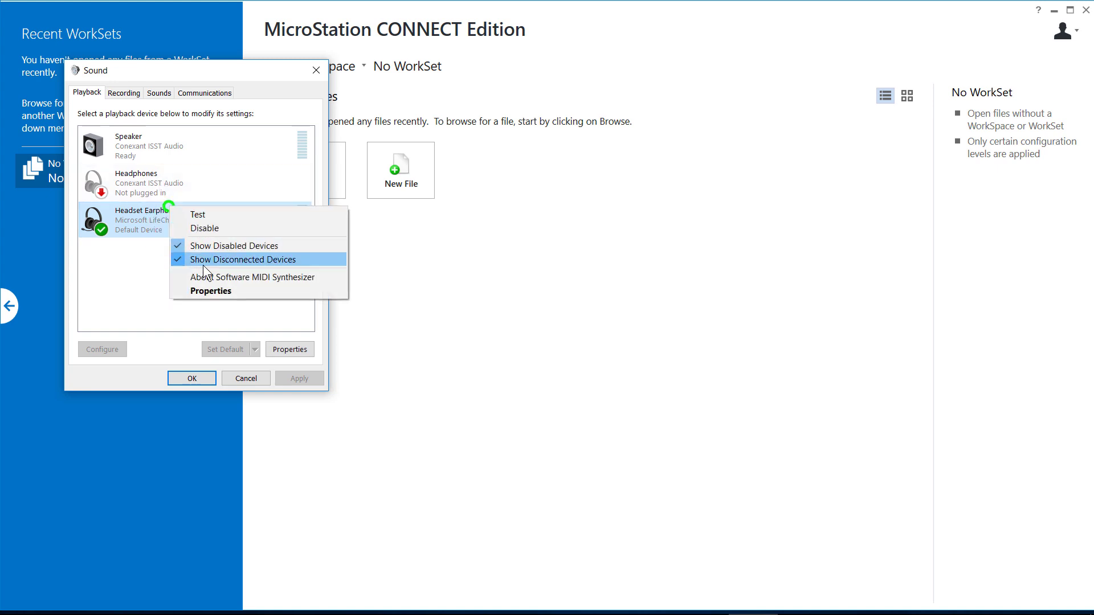
left_click(209, 292)
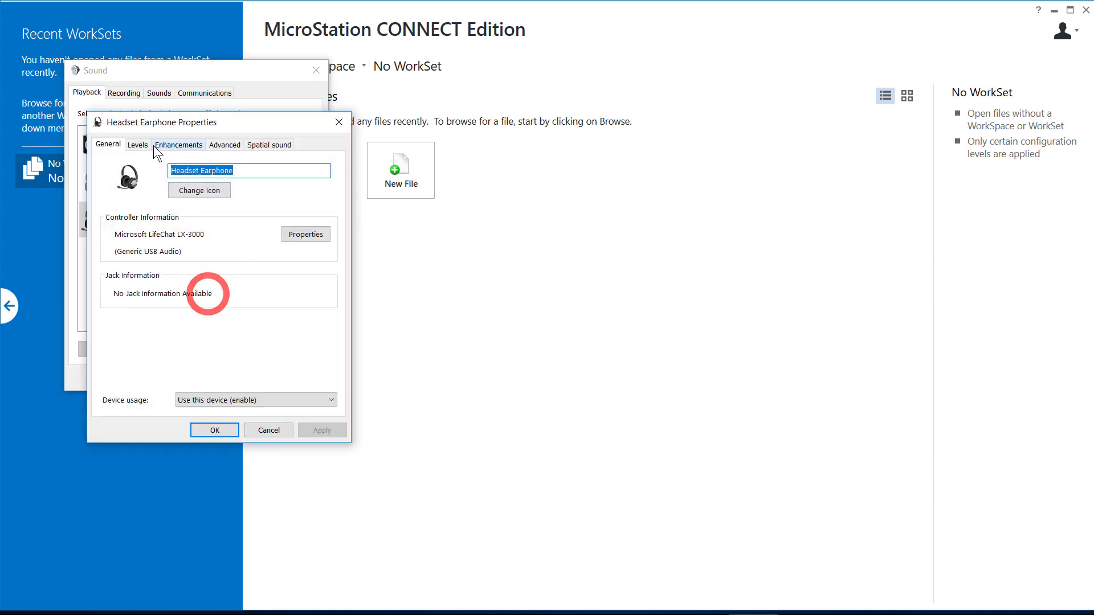
left_click(137, 144)
left_click_drag(200, 185, 223, 189)
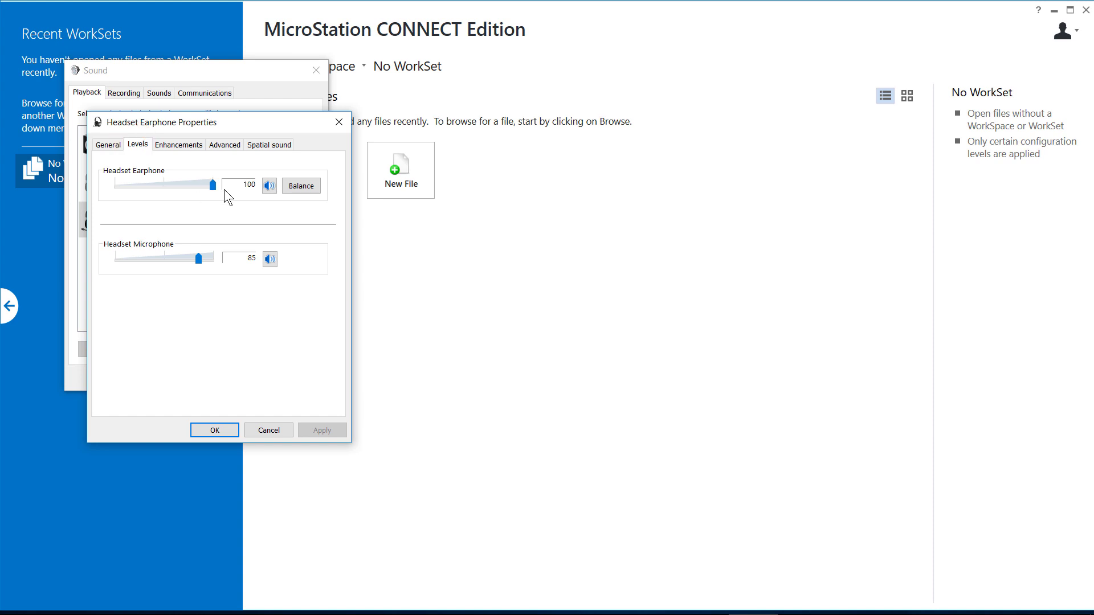
left_click_drag(197, 259, 231, 259)
left_click(215, 430)
- Check the Headset Microphone's level among the recording devices and close the sound settings
left_click(124, 93)
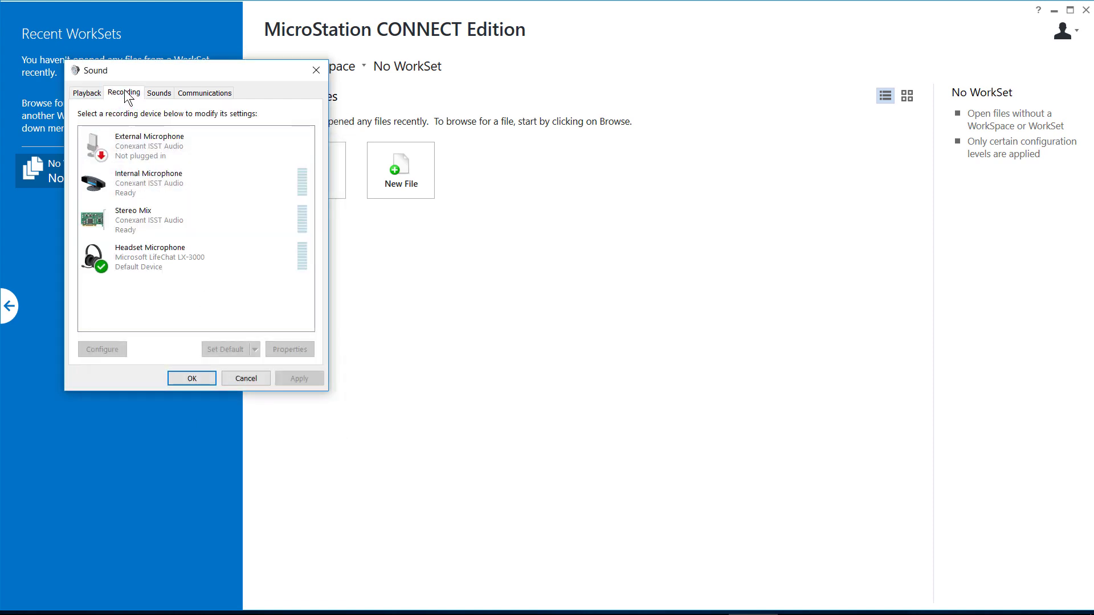
right_click(176, 258)
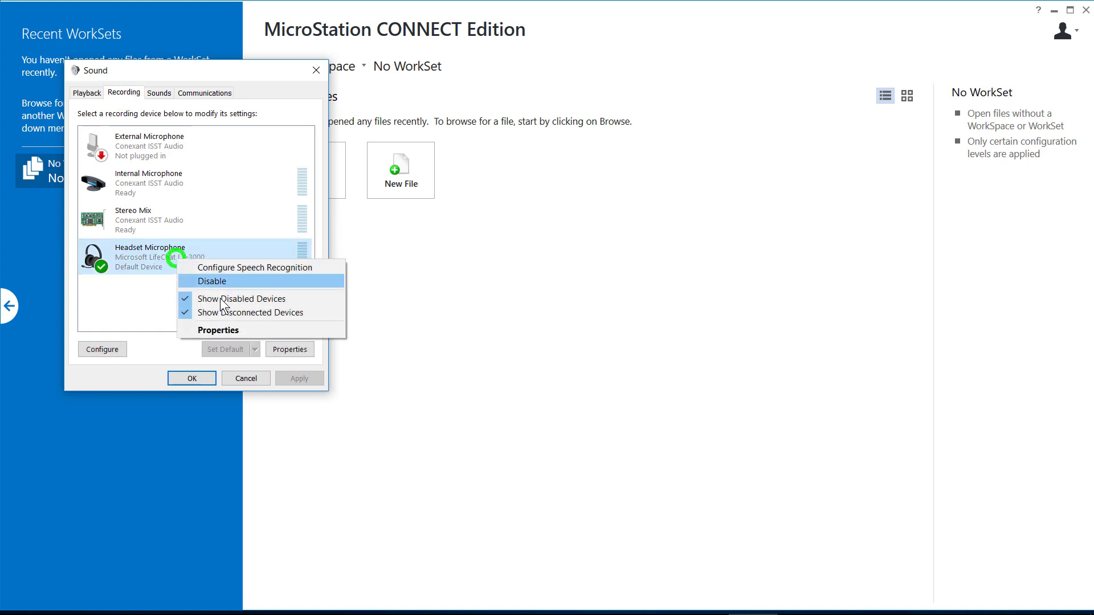
left_click(223, 333)
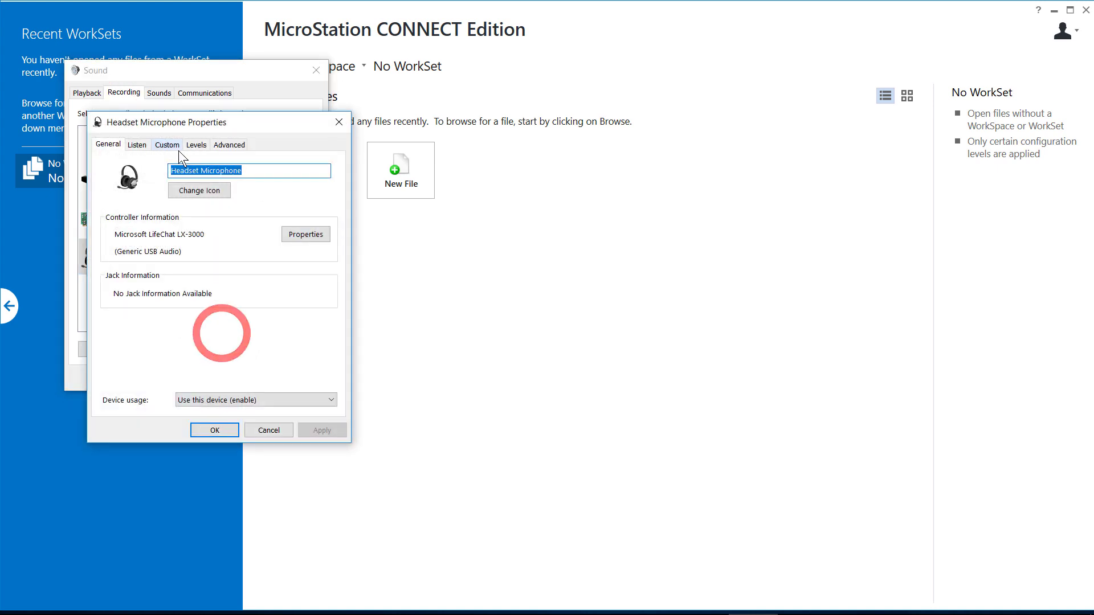
left_click(196, 146)
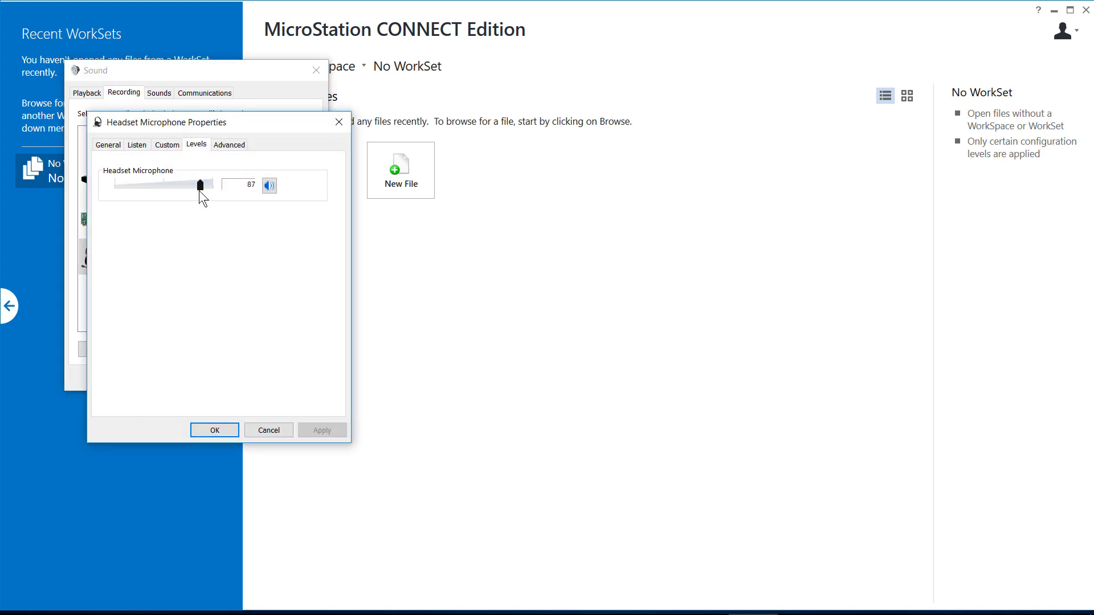
left_click(220, 429)
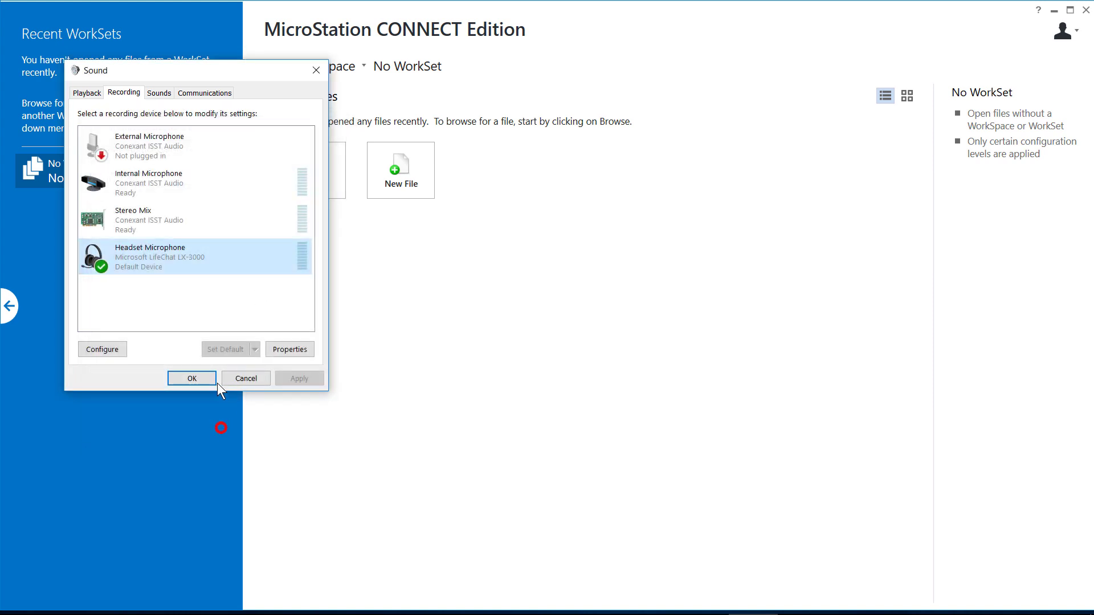
left_click(206, 377)
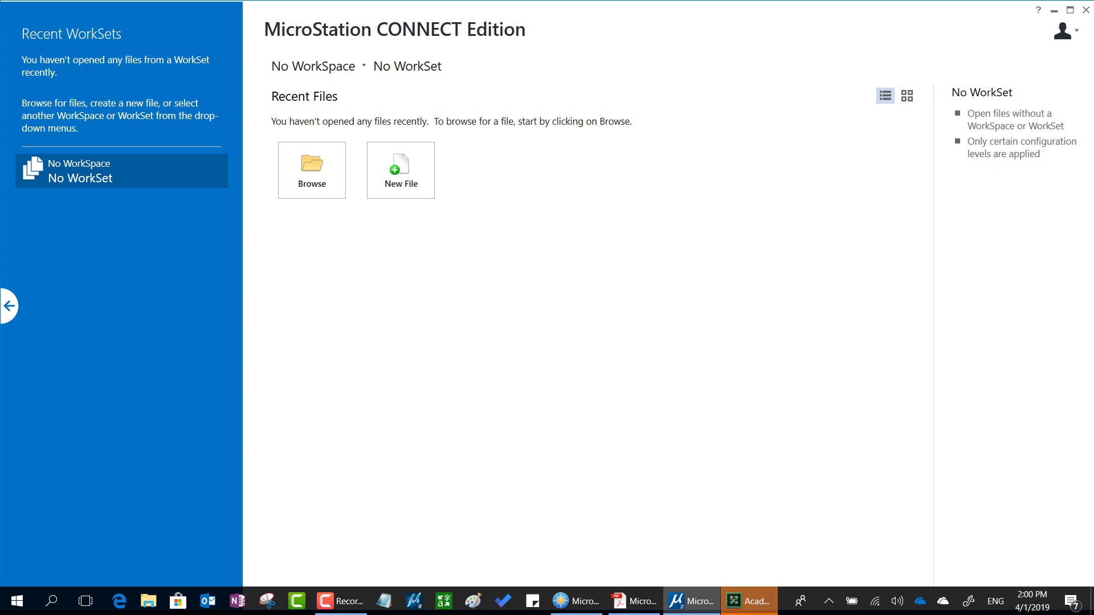
key("F10")
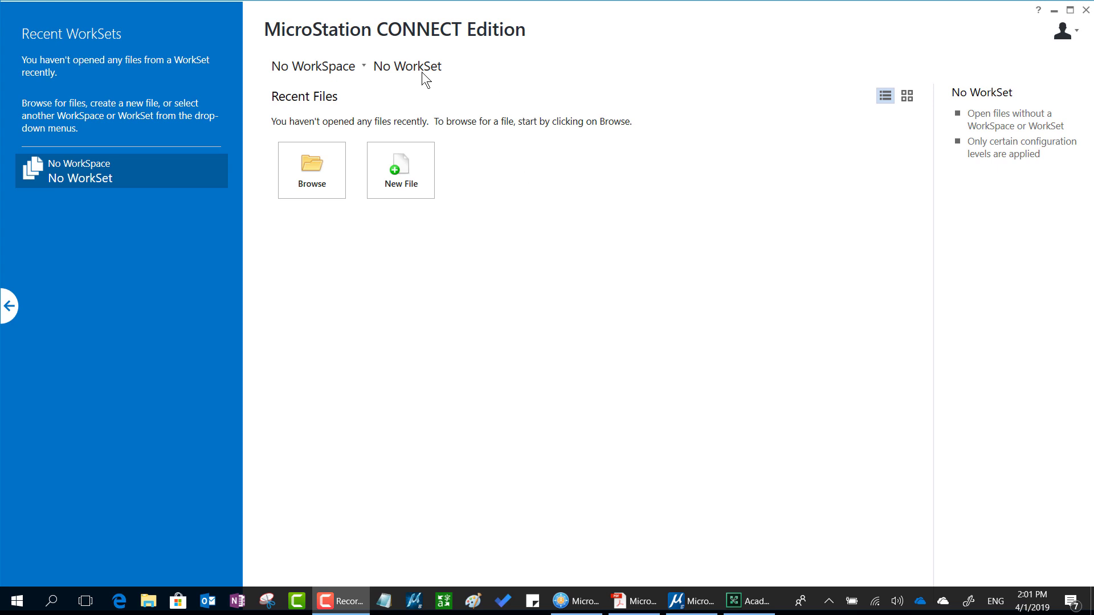
mouse_move(416, 48)
left_mouse_down()
mouse_move(292, 41)
mouse_move(256, 56)
mouse_move(273, 83)
mouse_move(436, 91)
mouse_move(463, 52)
mouse_move(413, 38)
left_mouse_up()
mouse_move(575, 40)
left_mouse_down()
mouse_move(568, 54)
mouse_move(499, 74)
mouse_move(447, 62)
mouse_move(464, 57)
mouse_move(455, 71)
mouse_move(476, 86)
left_mouse_up()
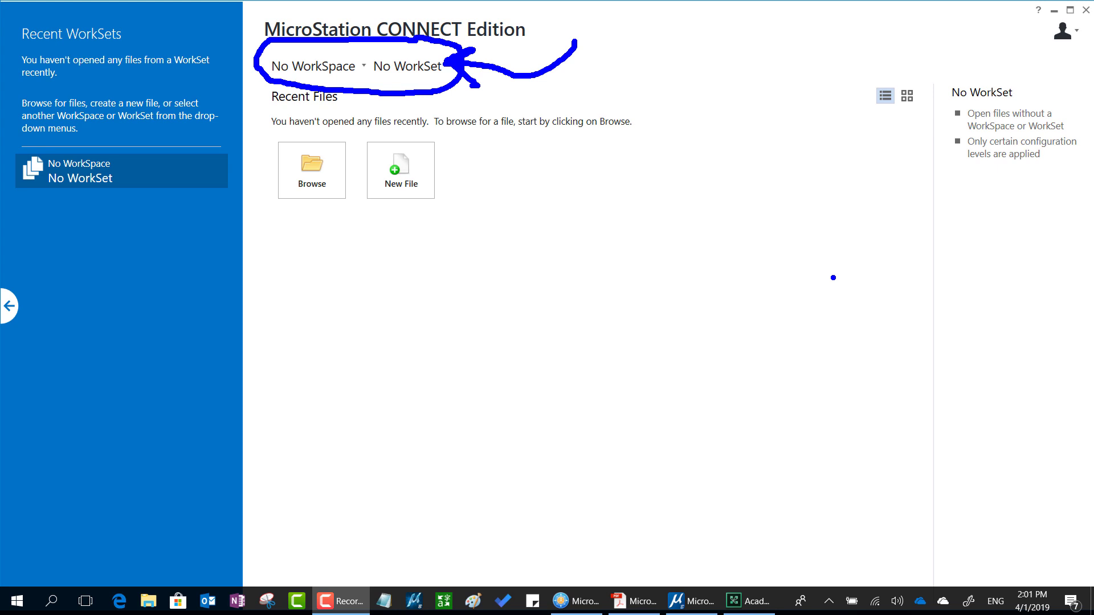
key("Escape")
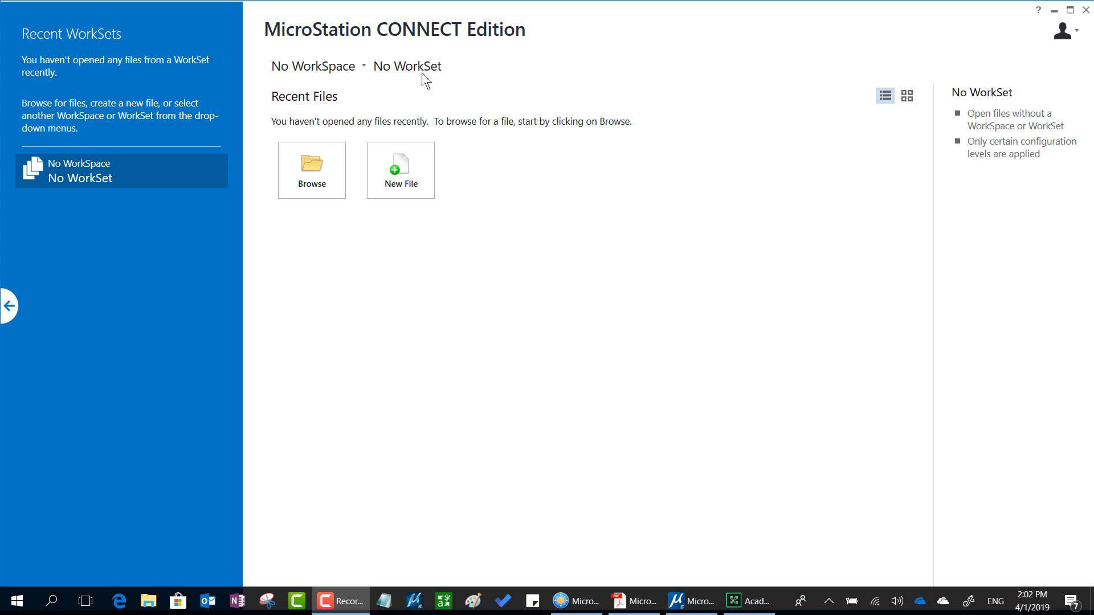
- Choose the BentleyCONNECTTraining WorkSpace with the Essentials 2D WorkSet for the work session
left_click(335, 63)
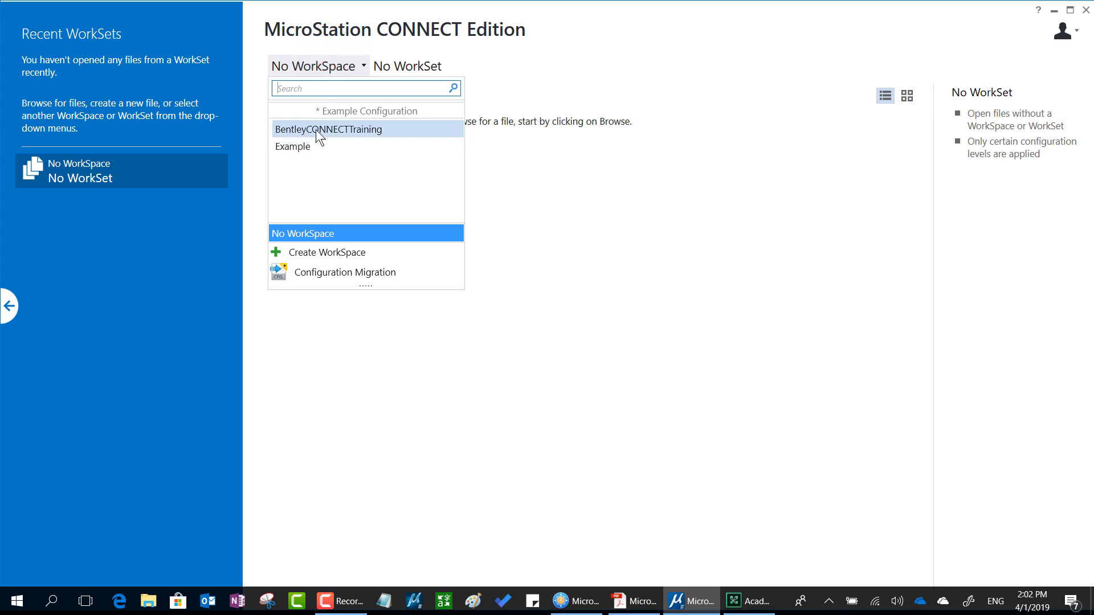
left_click(353, 132)
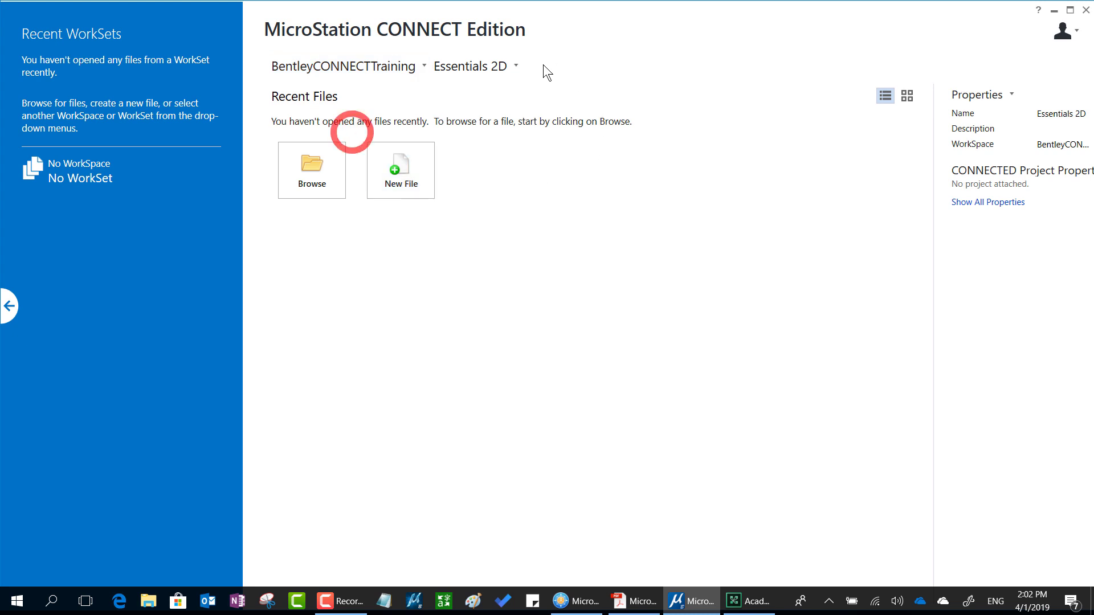
left_click(511, 66)
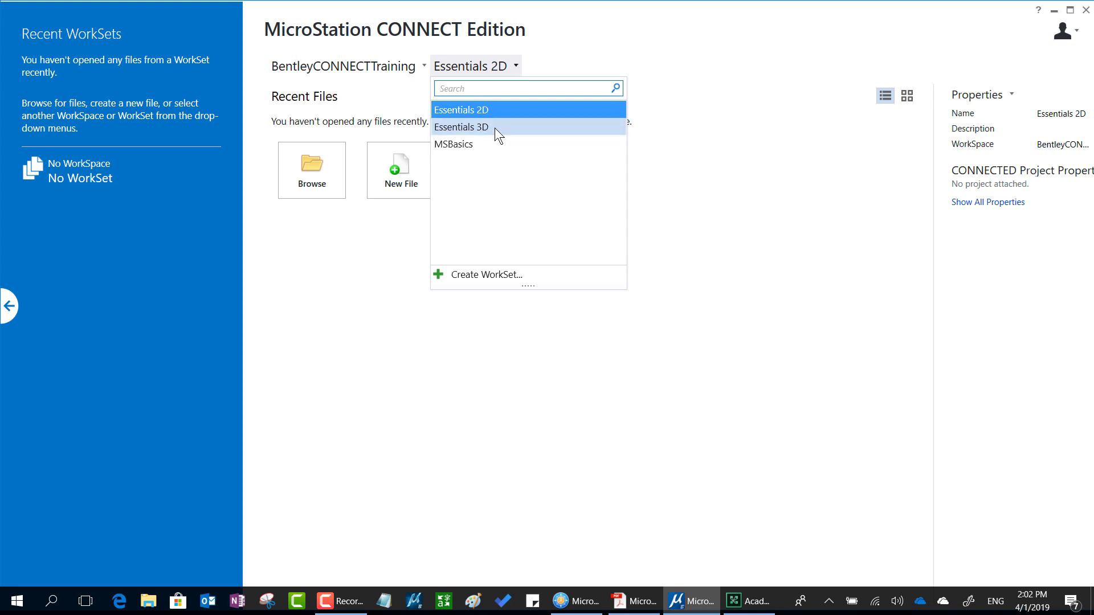
left_click(494, 112)
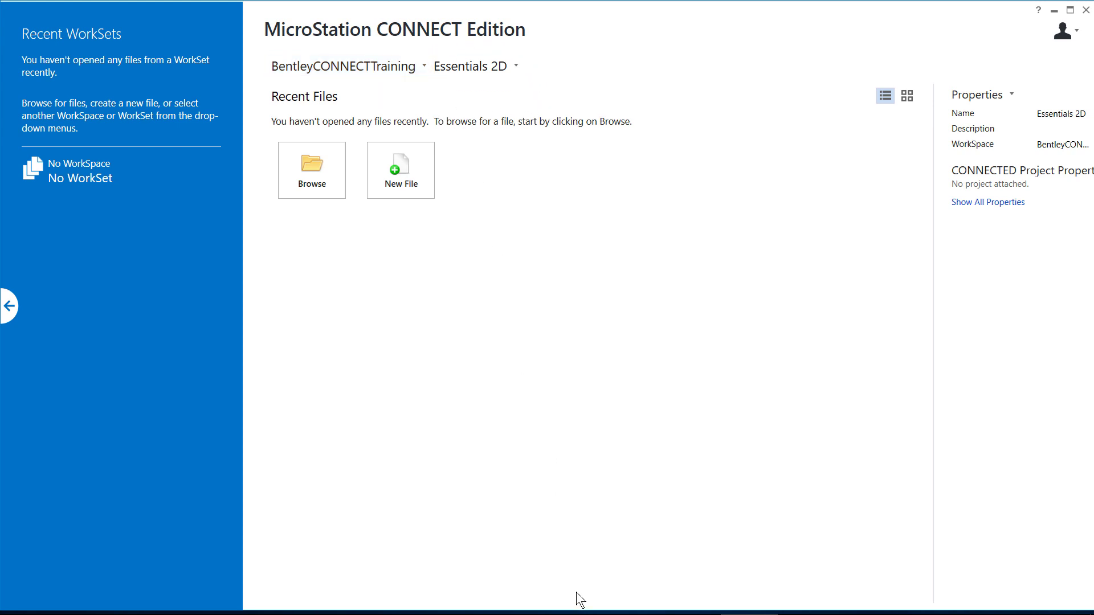
- Switch to File Explorer and locate the BentleyCONNECTTraining folder on the Windows (C:) drive
mouse_move(153, 606)
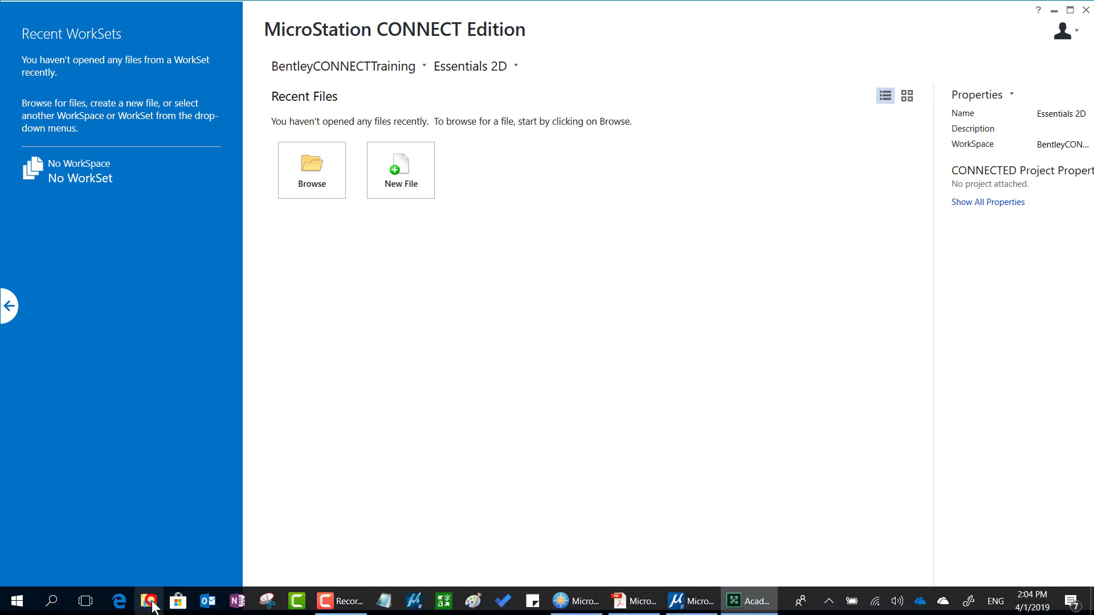
left_click(153, 606)
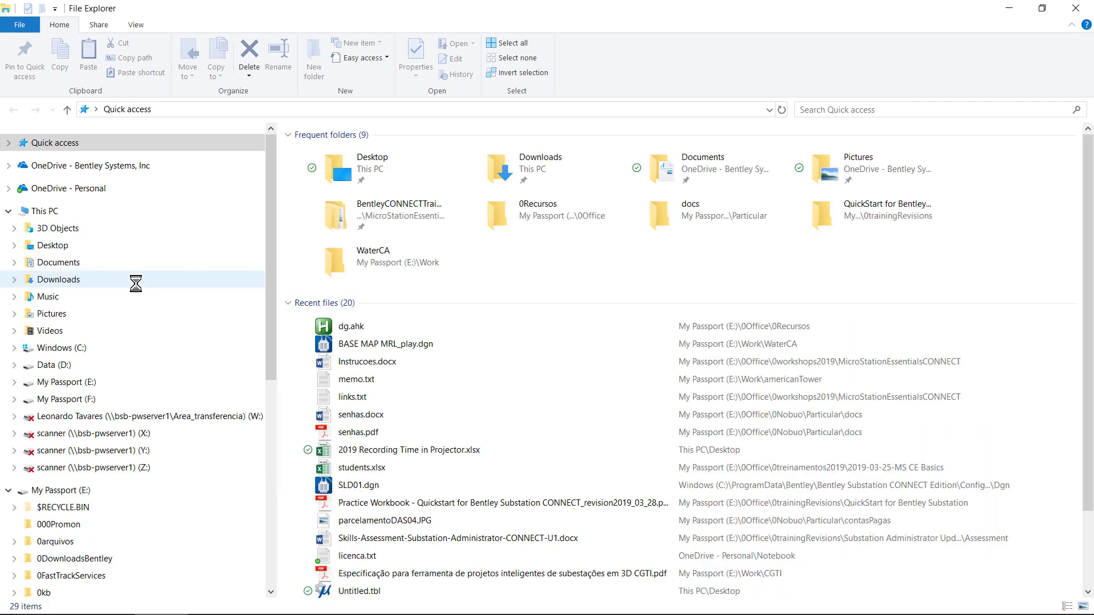
left_click(7, 212)
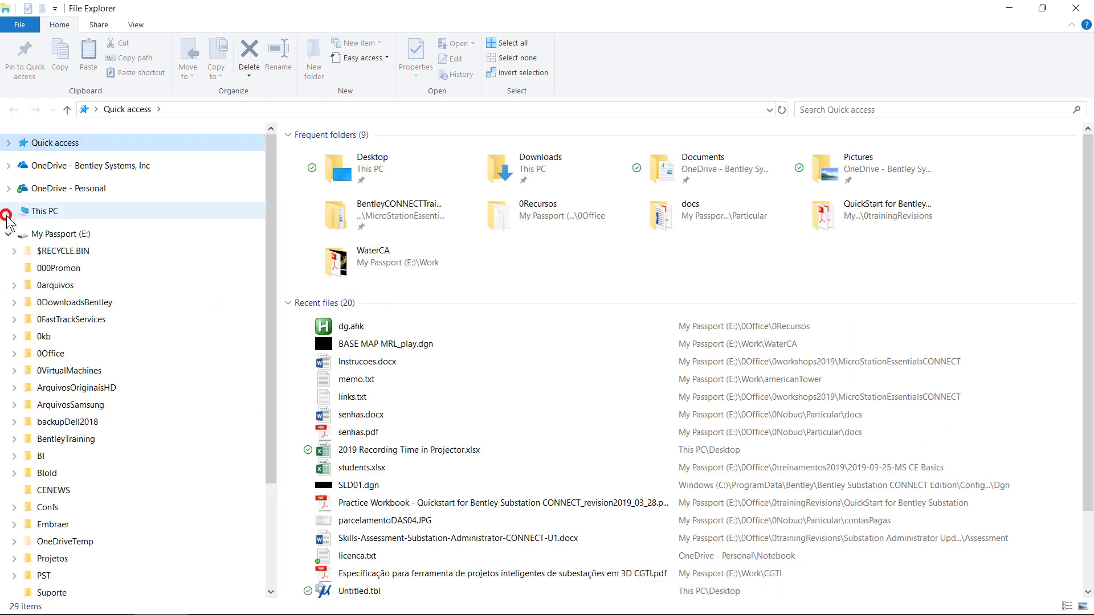
left_click(8, 233)
left_click(47, 220)
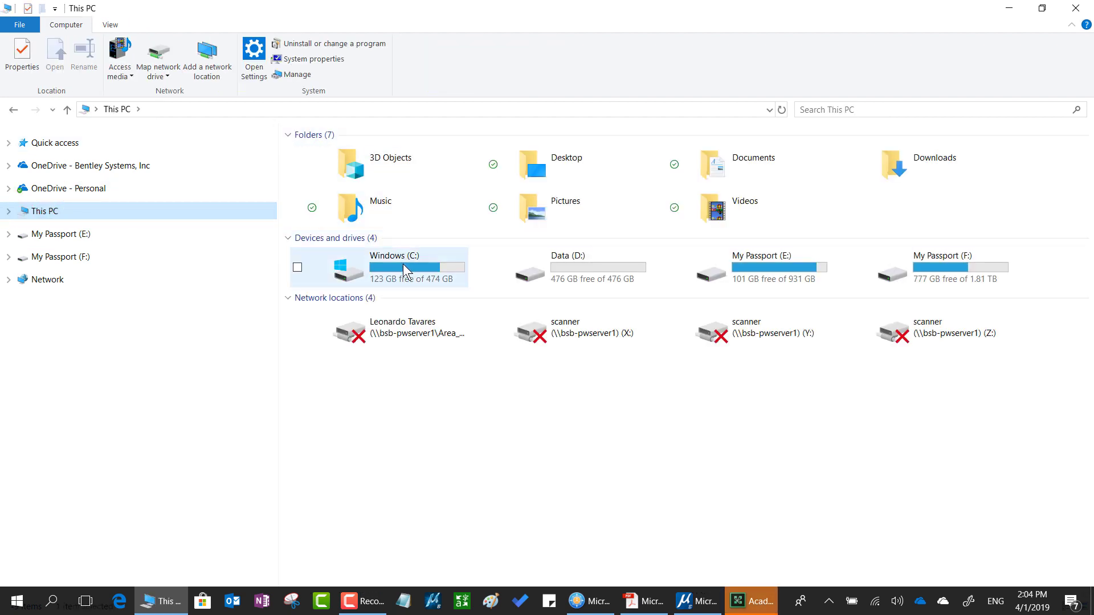
double_click(402, 265)
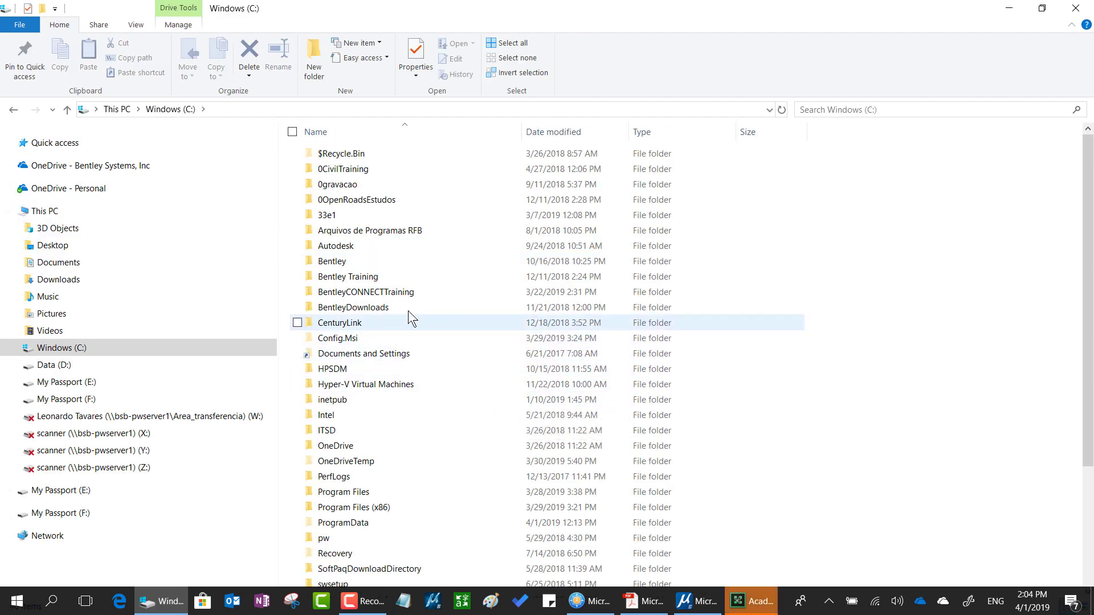
left_click(391, 291)
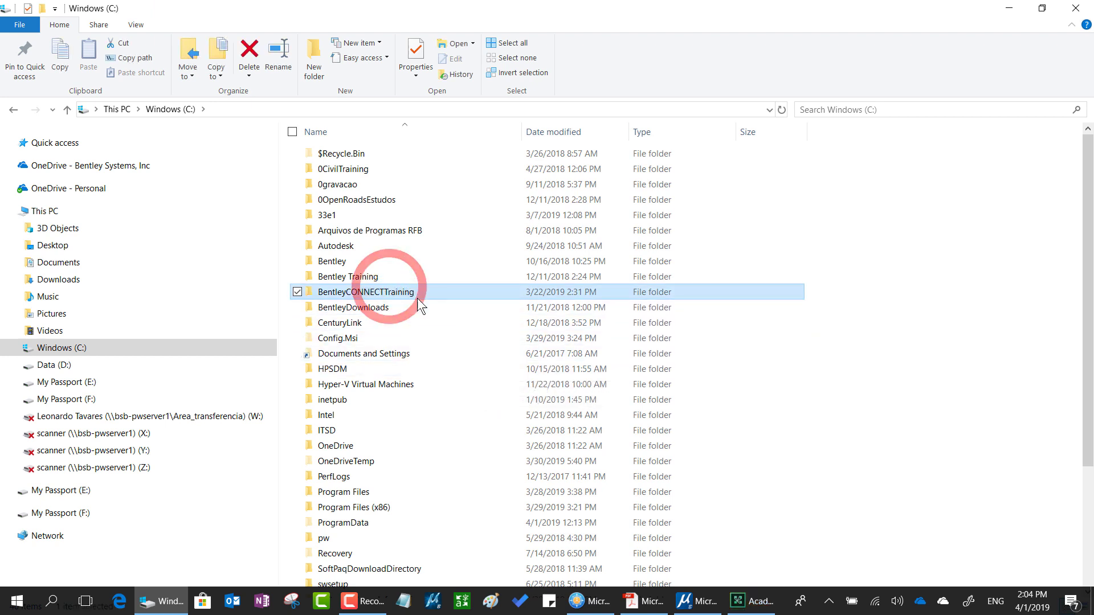
mouse_move(426, 279)
left_mouse_down()
mouse_move(343, 271)
mouse_move(288, 282)
mouse_move(346, 312)
mouse_move(427, 312)
mouse_move(429, 285)
mouse_move(411, 278)
left_mouse_up()
mouse_move(197, 87)
left_mouse_down()
mouse_move(134, 97)
mouse_move(228, 155)
mouse_move(202, 88)
left_mouse_up()
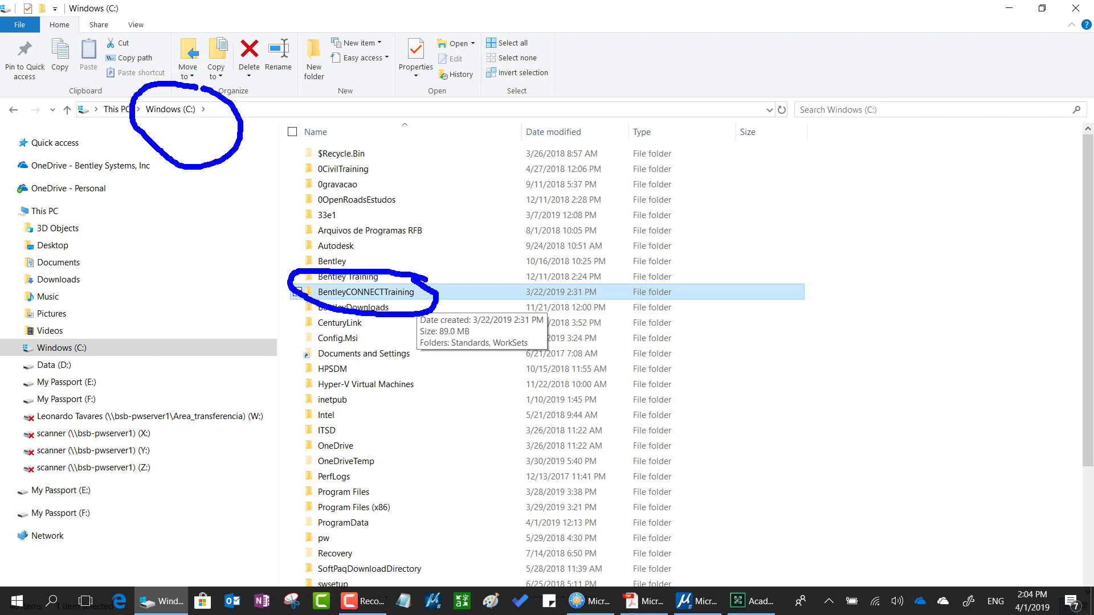
key("Escape")
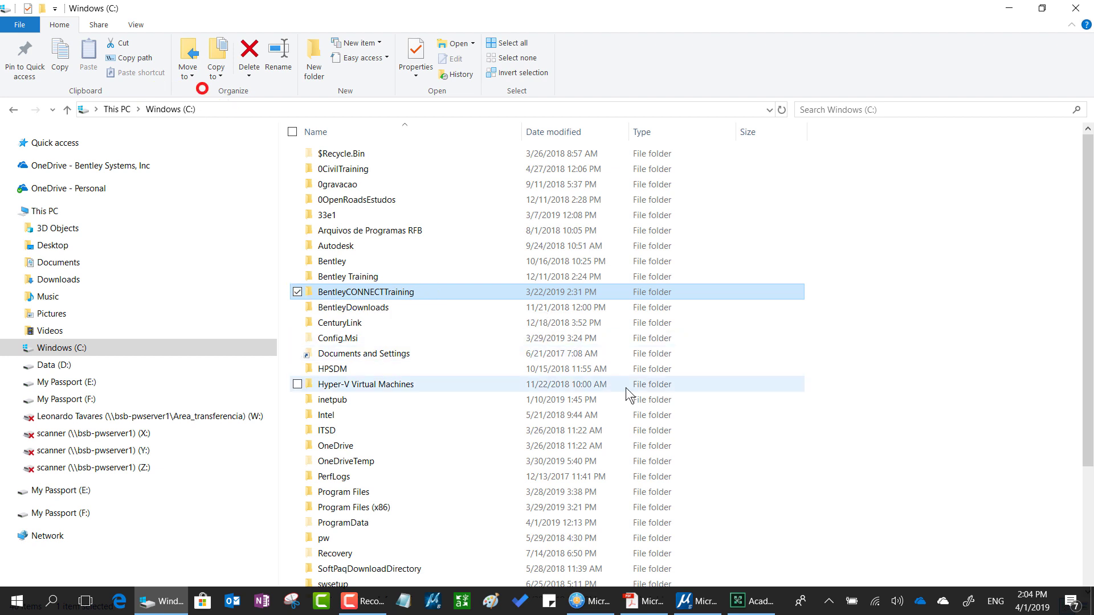
- Examine the contents of the WorkSets folder inside BentleyCONNECTTraining and close File Explorer
double_click(413, 291)
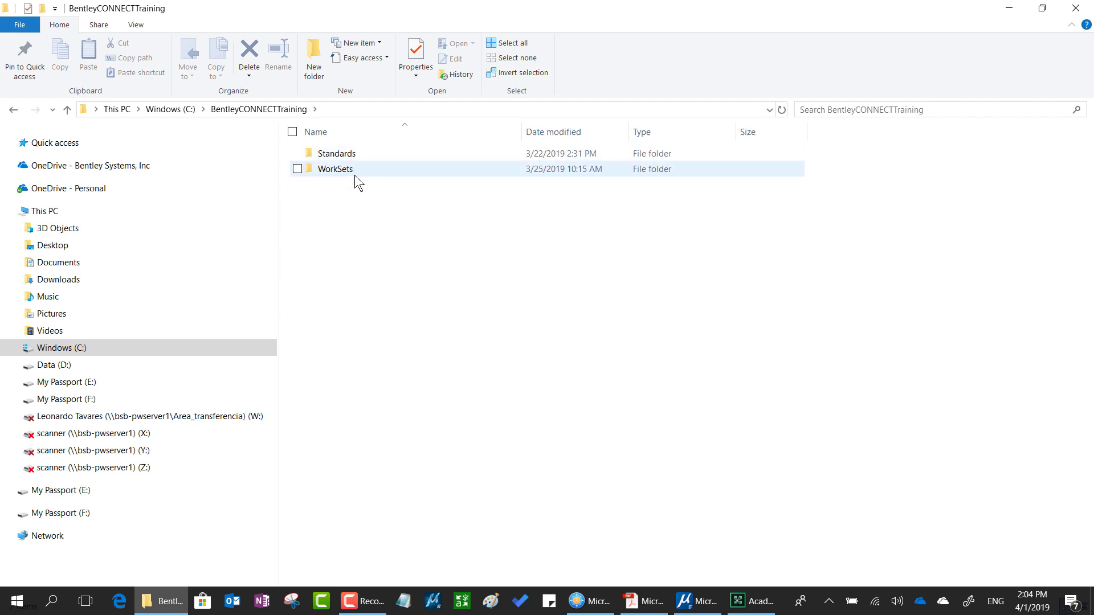
mouse_move(354, 175)
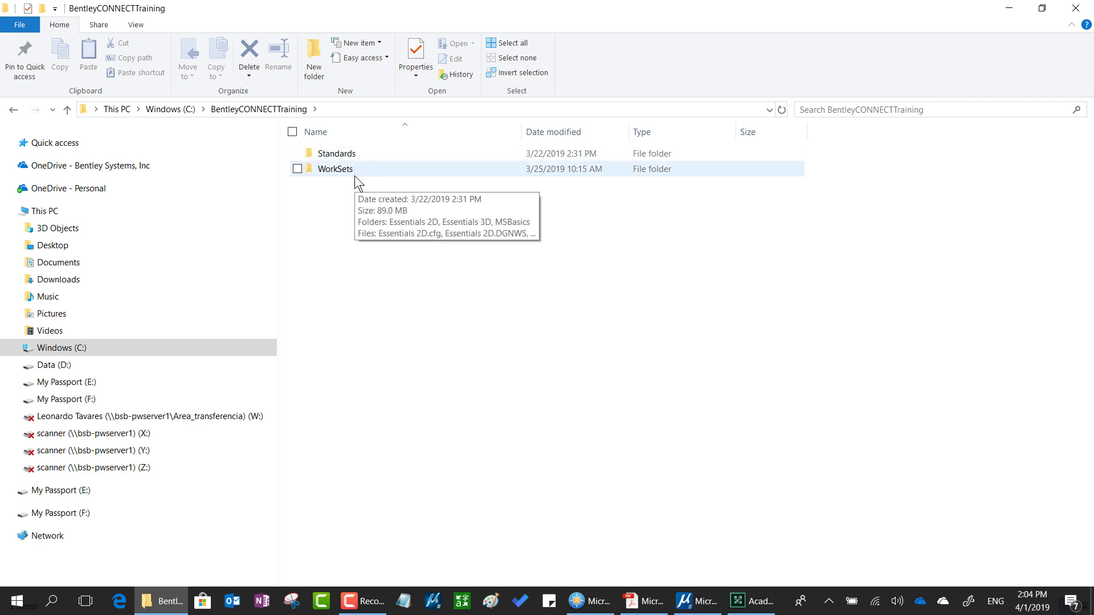
double_click(354, 171)
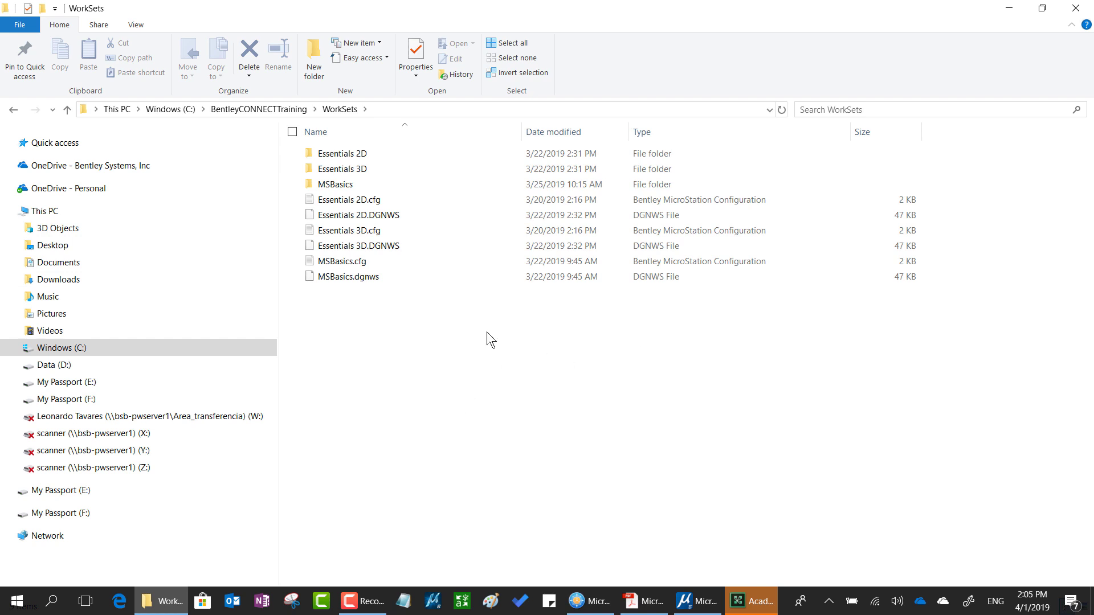
left_click(1076, 9)
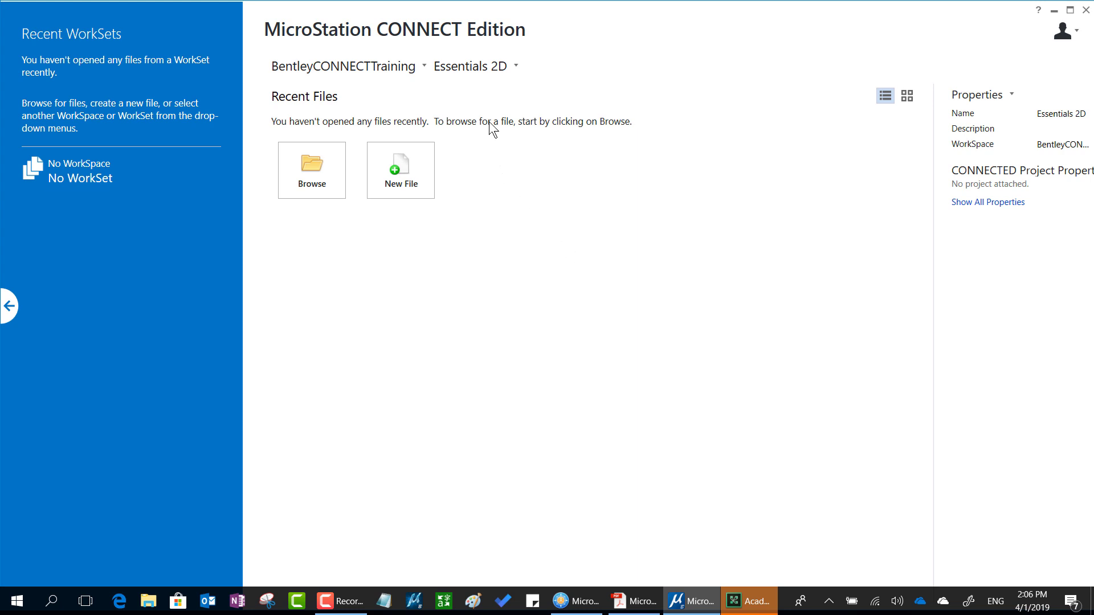
- Switch the work session to No WorkSpace and return it to the BentleyCONNECTTraining WorkSpace
left_click(360, 67)
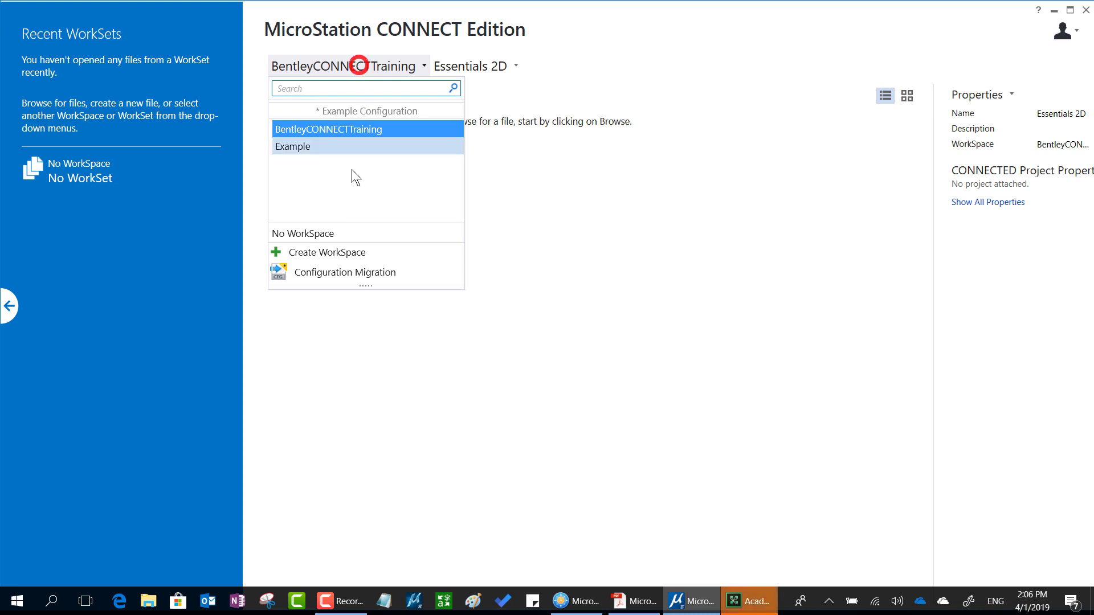
left_click(359, 234)
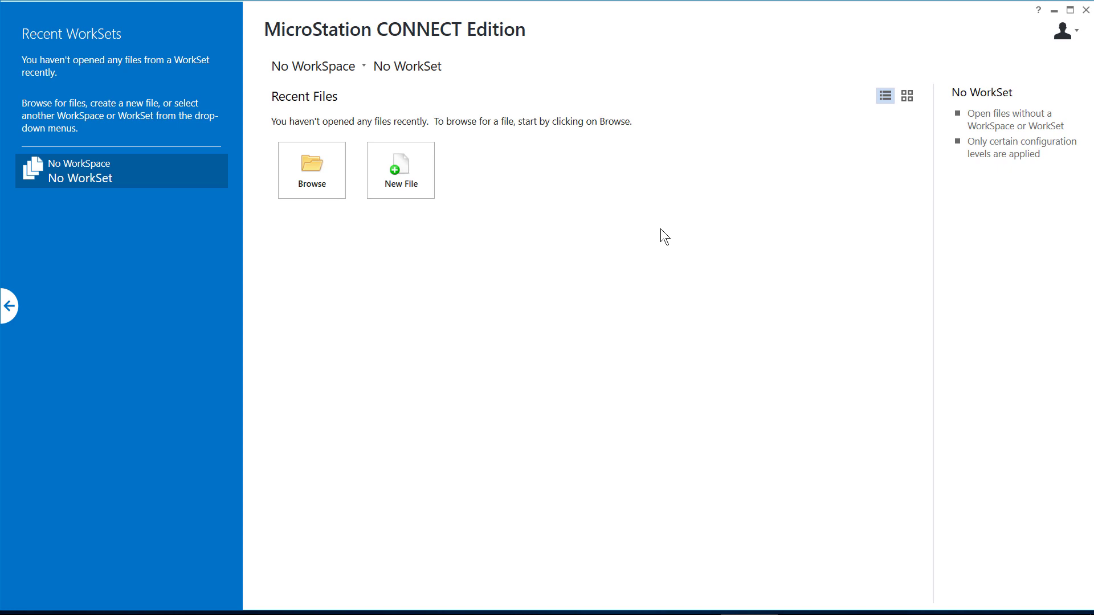
left_click(323, 67)
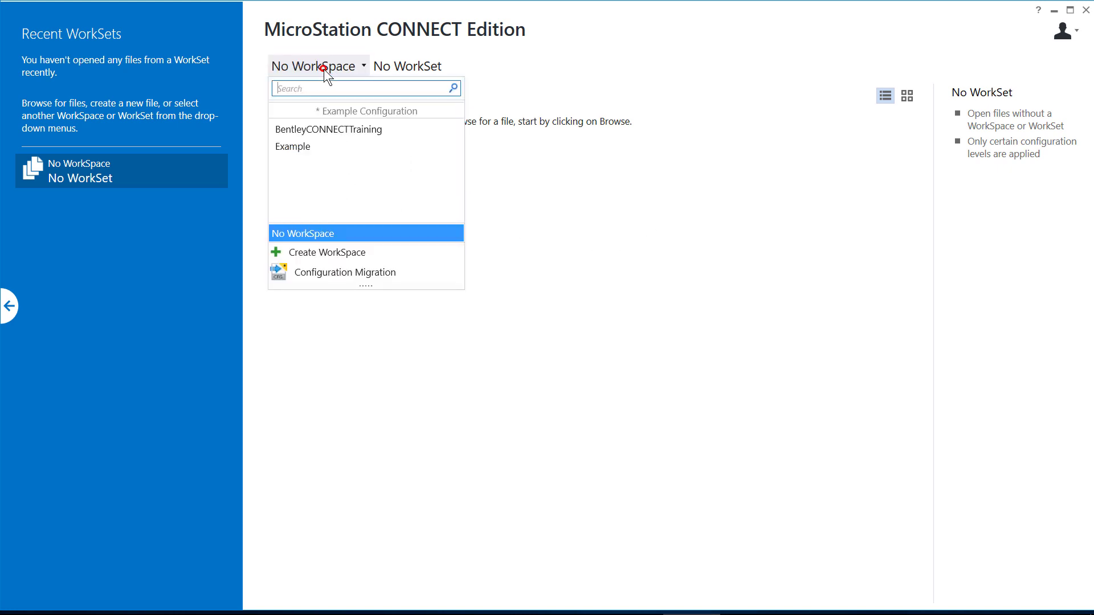
left_click(320, 129)
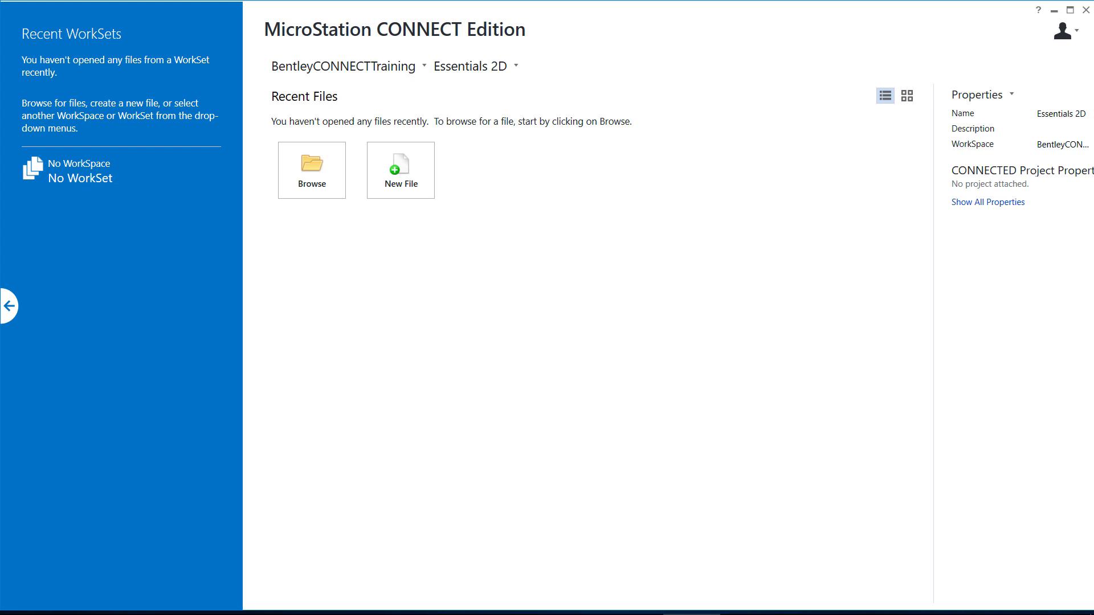
- Bring the MicroStation Essential PDF into view, compare the WorkSpaces e WorkSets slide's page numbers, and move the PDF away again
left_click_drag(1093, 165, 584, 58)
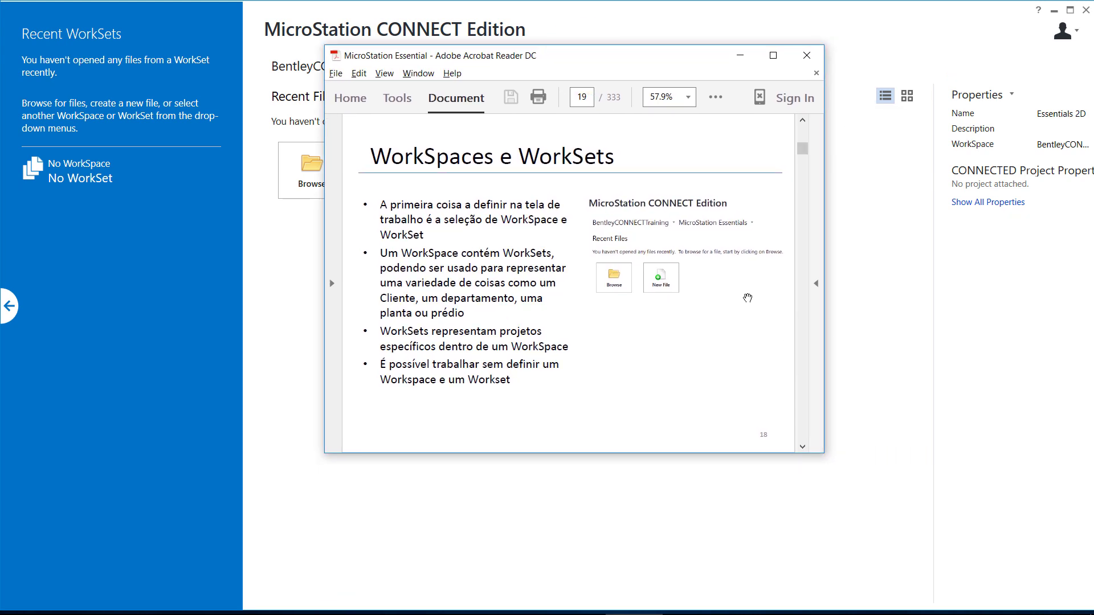
mouse_move(578, 65)
left_mouse_down()
mouse_move(551, 120)
mouse_move(629, 114)
mouse_move(602, 62)
mouse_move(569, 59)
left_mouse_up()
mouse_move(682, 30)
left_mouse_down()
mouse_move(621, 60)
mouse_move(624, 40)
mouse_move(652, 72)
left_mouse_up()
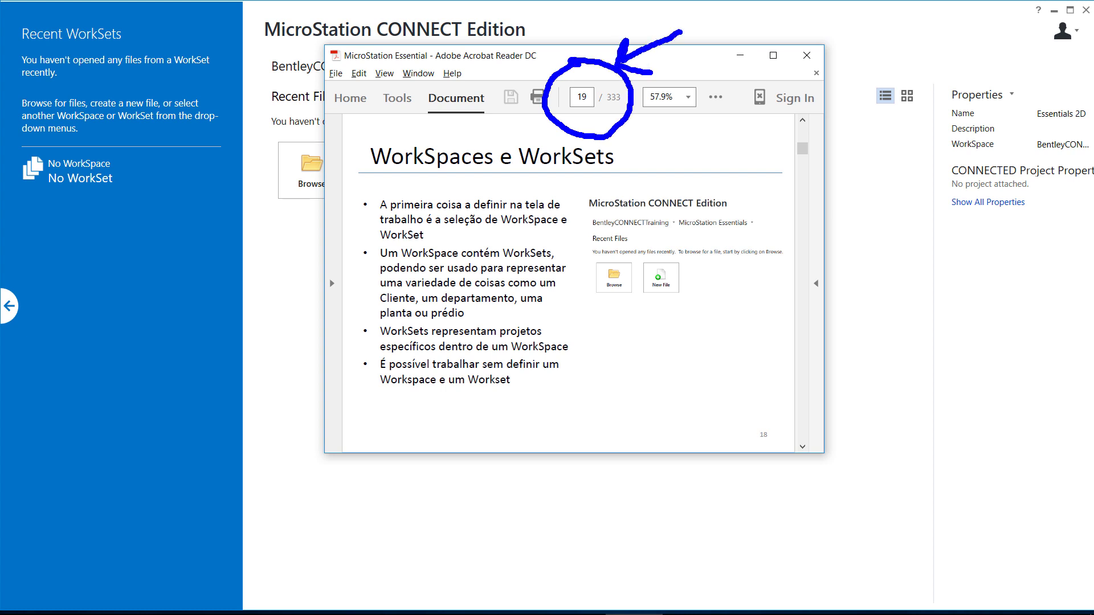
mouse_move(769, 408)
left_mouse_down()
mouse_move(732, 409)
mouse_move(782, 462)
mouse_move(763, 406)
left_mouse_up()
mouse_move(862, 328)
left_mouse_down()
mouse_move(768, 409)
mouse_move(809, 400)
left_mouse_up()
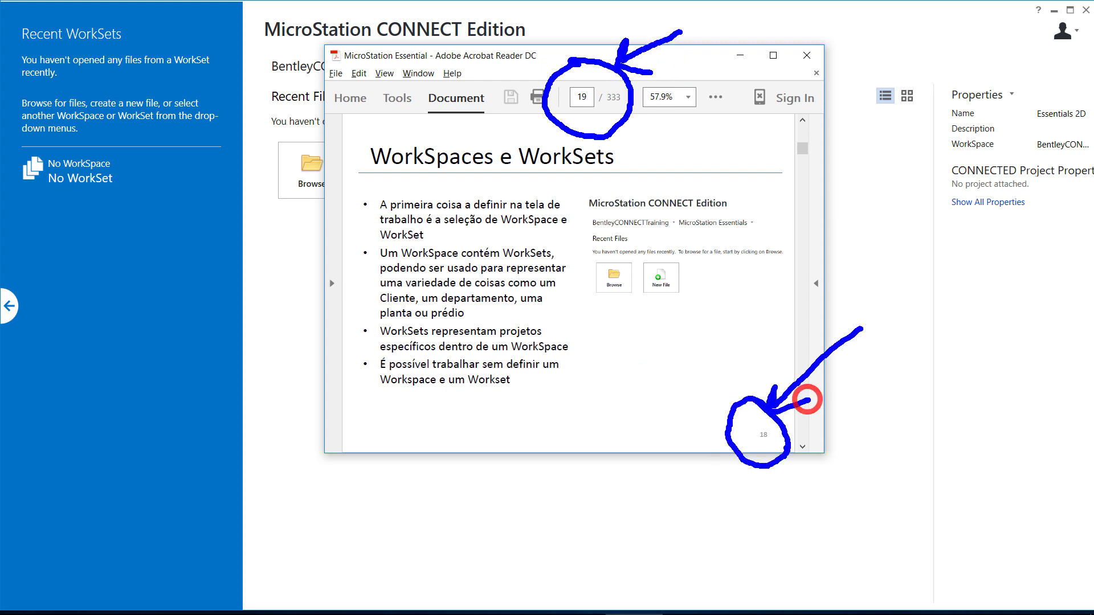
key("Escape")
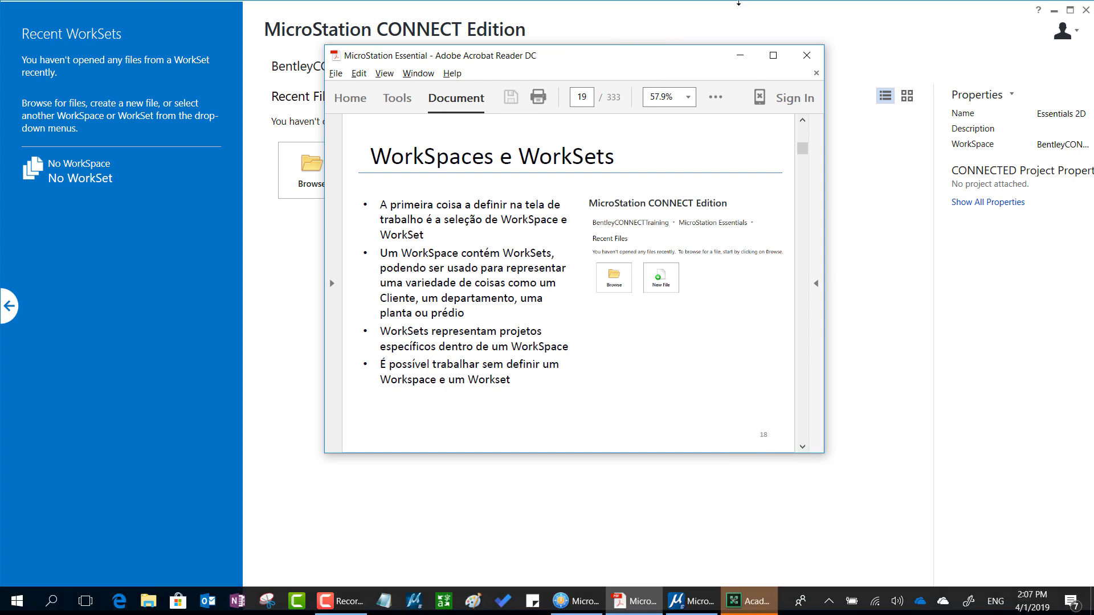
left_click_drag(612, 60, 1093, 71)
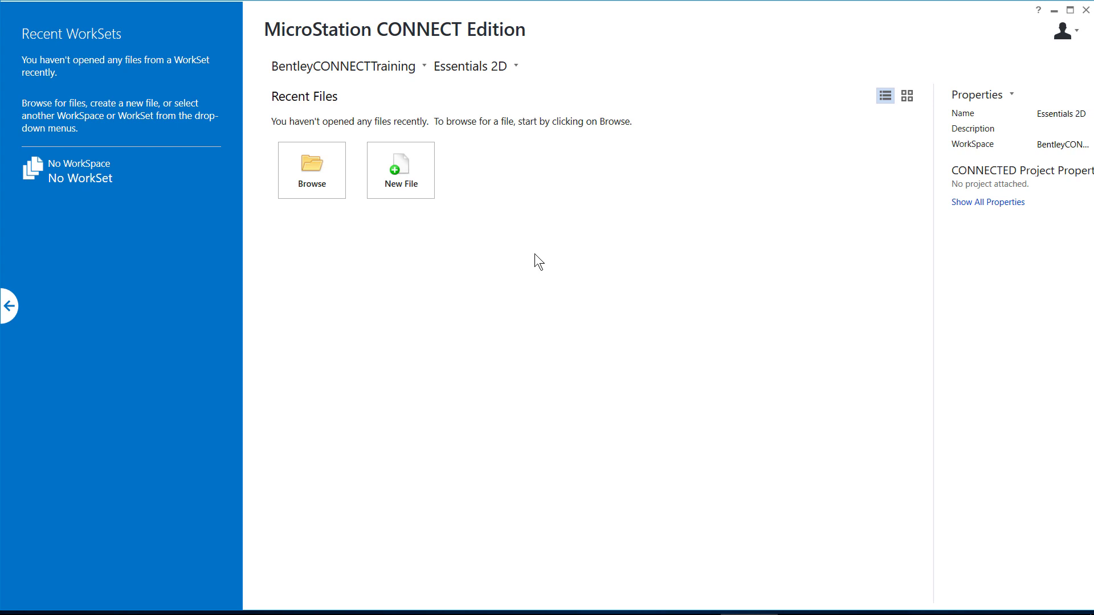
- Set the session to No WorkSpace once more and reselect BentleyCONNECTTraining with the Essentials 2D WorkSet
left_click(382, 64)
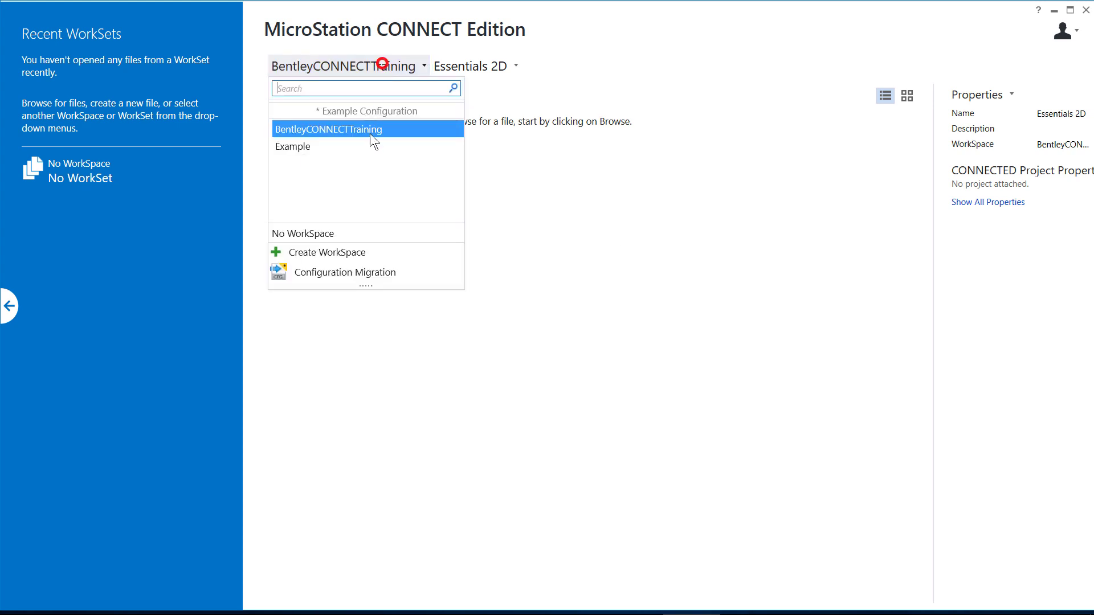
left_click(364, 234)
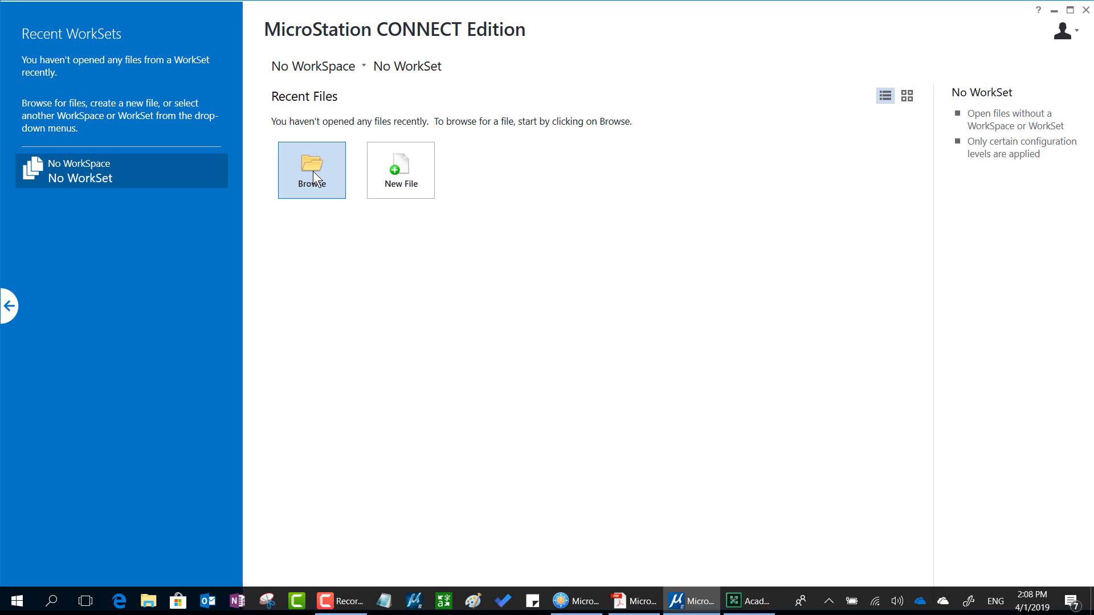
left_click(321, 69)
left_click(323, 127)
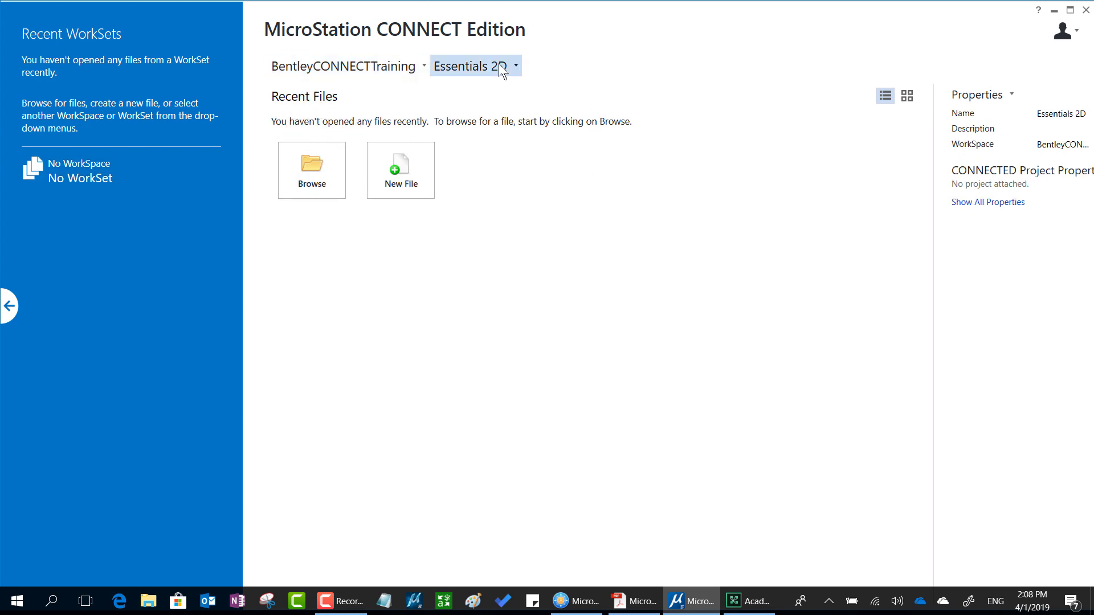
- Browse the Essentials 2D WorkSet's dgn folder and open 5SH1.dgn using the active WorkSpace and WorkSet
left_click(325, 170)
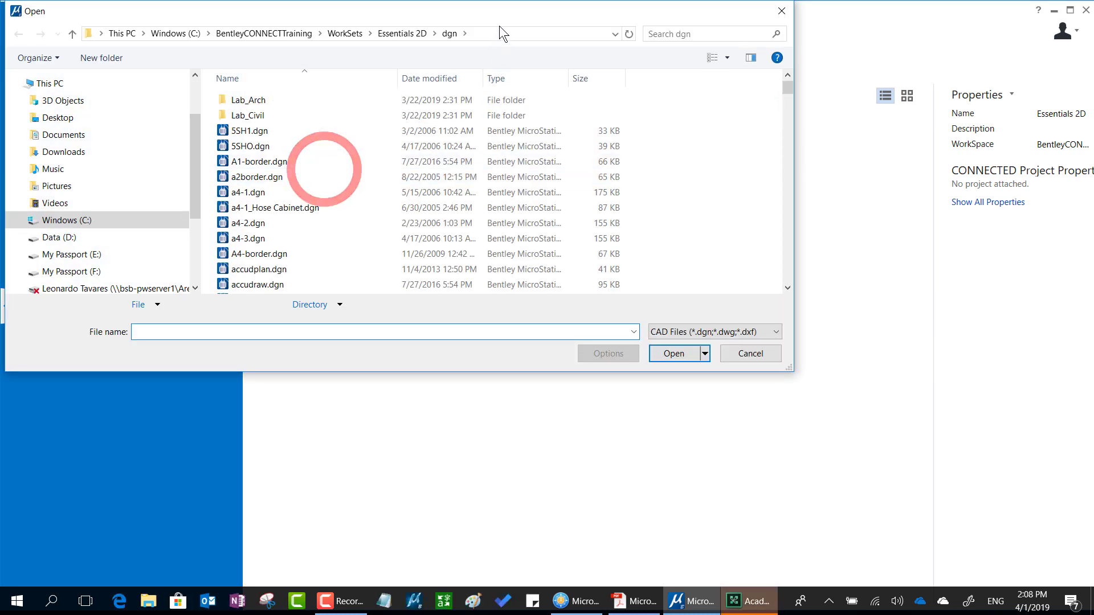
left_click_drag(500, 15, 675, 97)
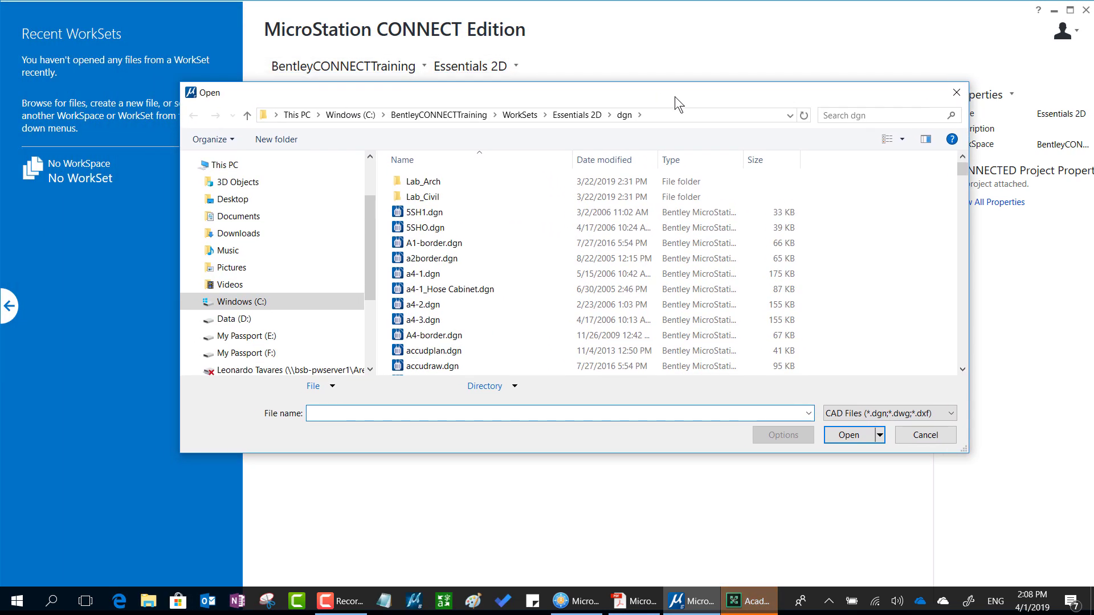
left_click(675, 97)
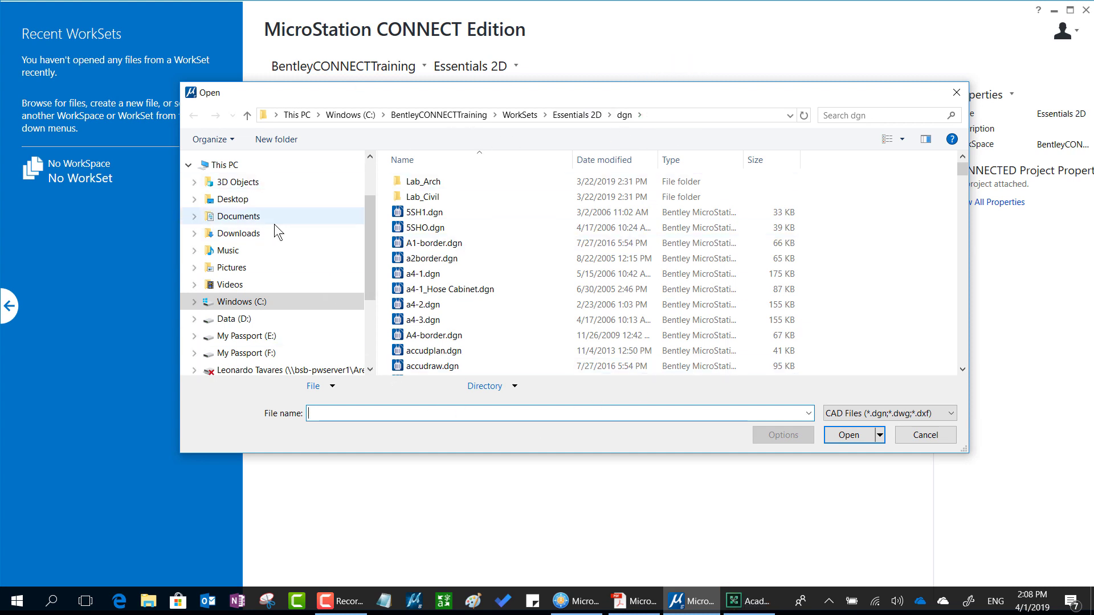
left_click(656, 118)
left_click(546, 114)
left_click_drag(490, 114, 283, 103)
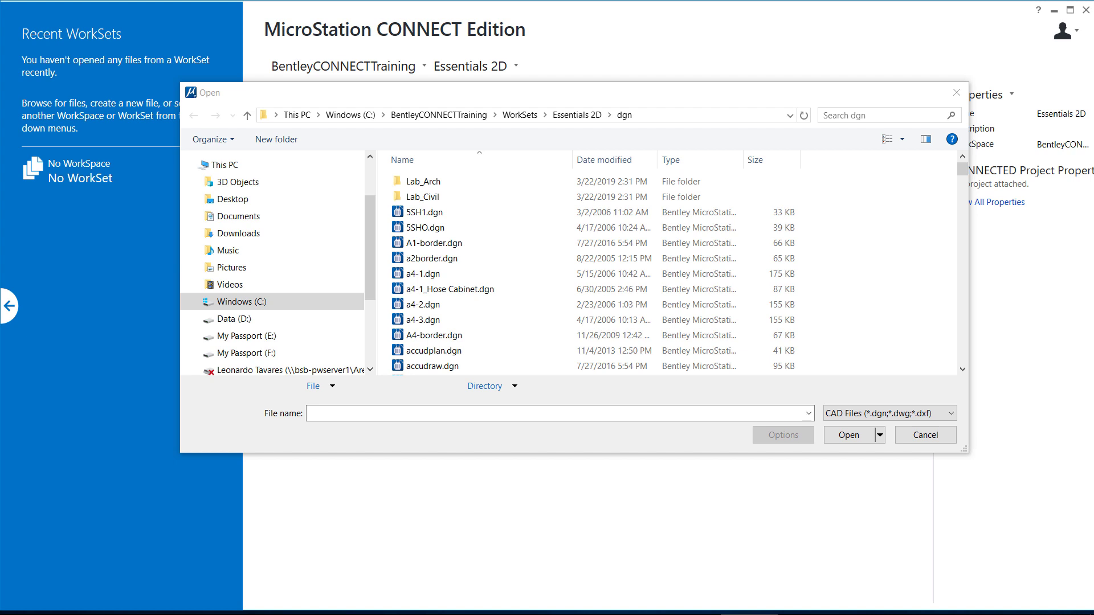
left_click(443, 213)
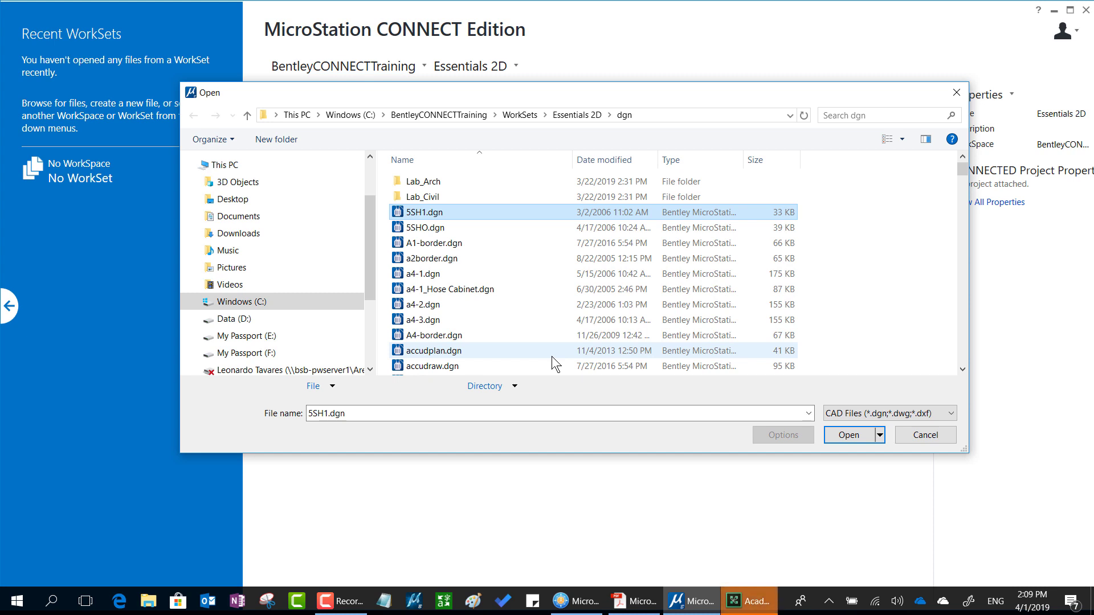
double_click(432, 211)
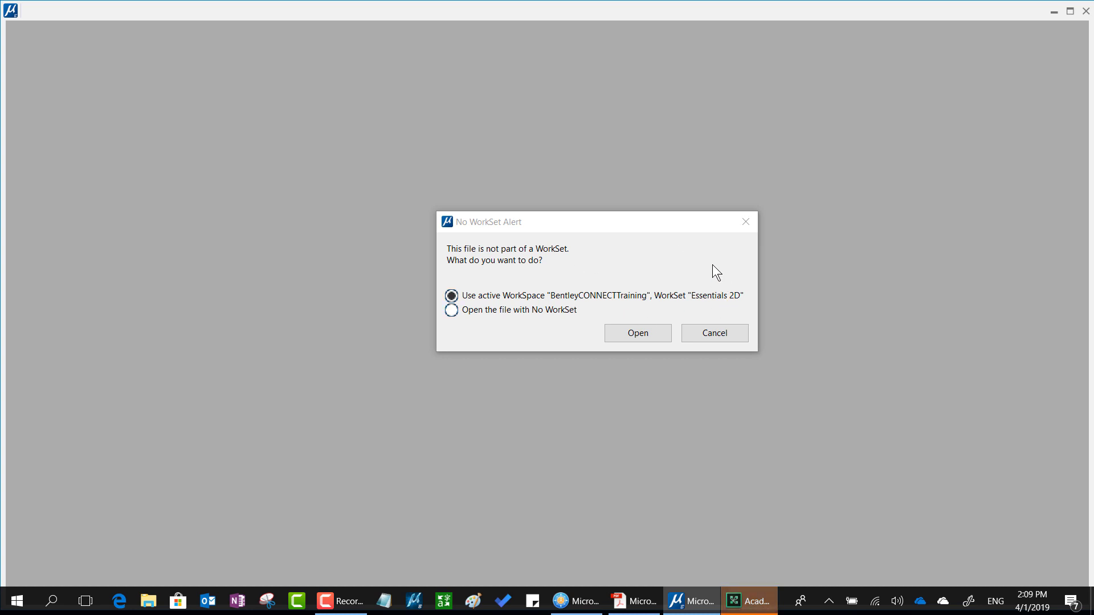
left_click(648, 336)
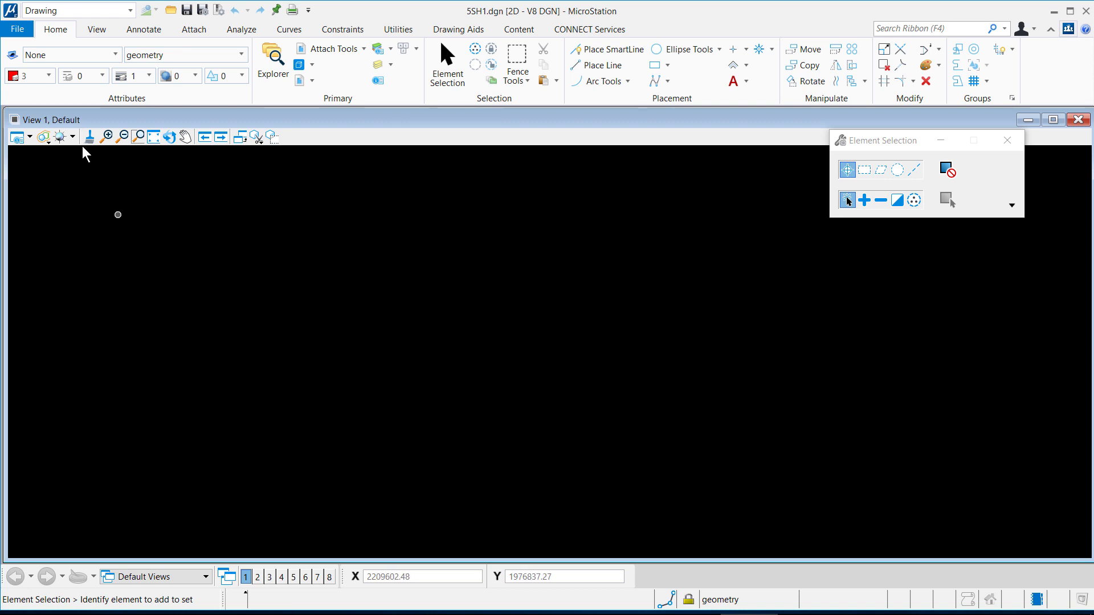
- Close 5SH1.dgn and check its entry among the recent files of the Essentials 2D WorkSet
left_click(23, 33)
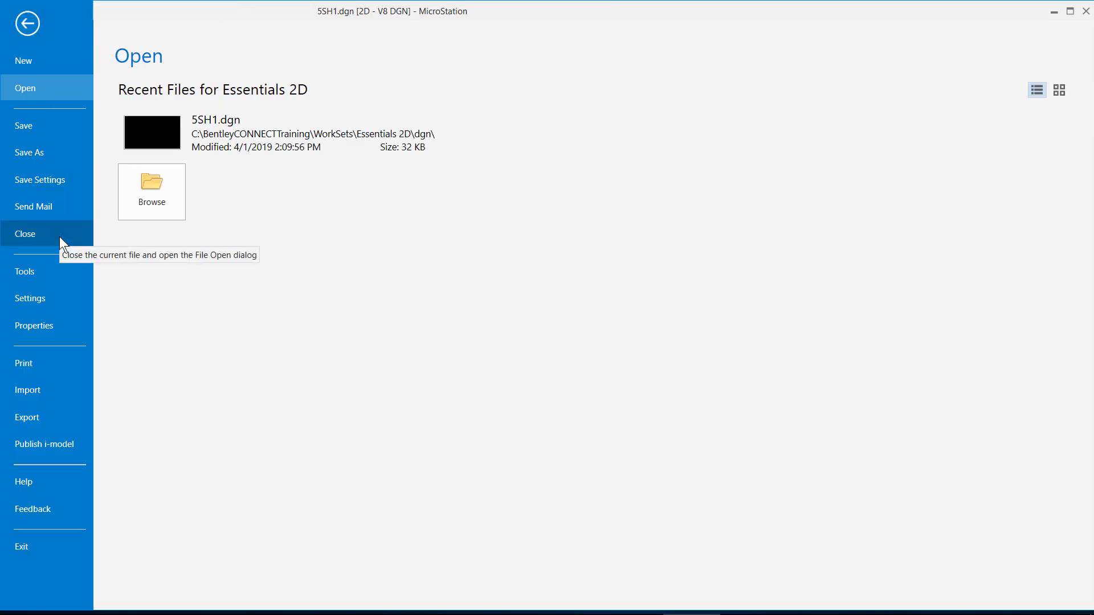
left_click(16, 234)
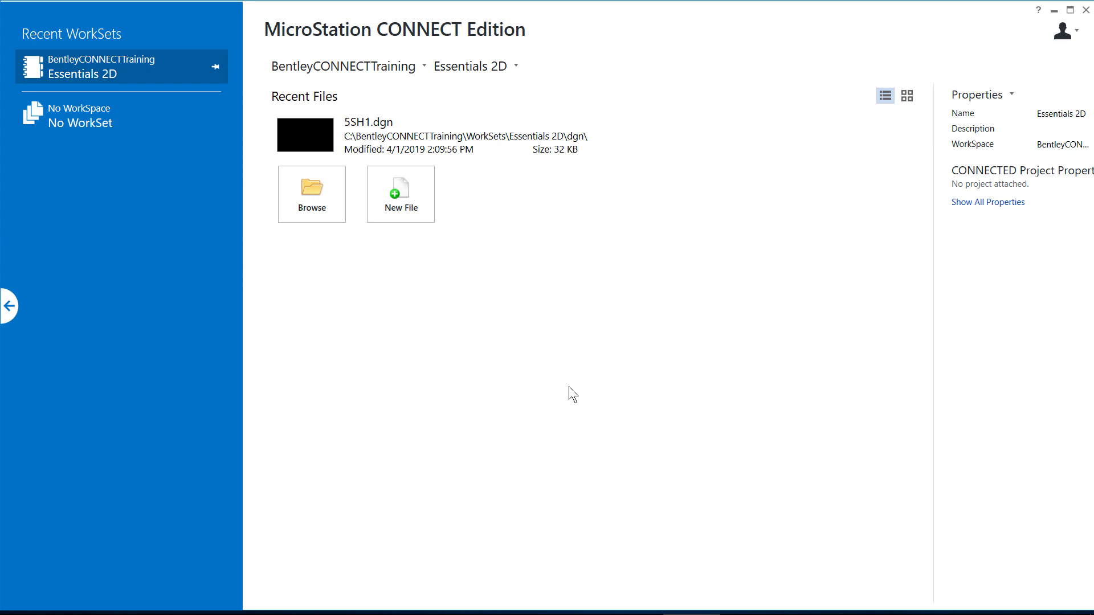
mouse_move(744, 232)
left_mouse_down()
mouse_move(699, 121)
mouse_move(606, 116)
mouse_move(624, 93)
mouse_move(581, 127)
mouse_move(624, 133)
left_mouse_up()
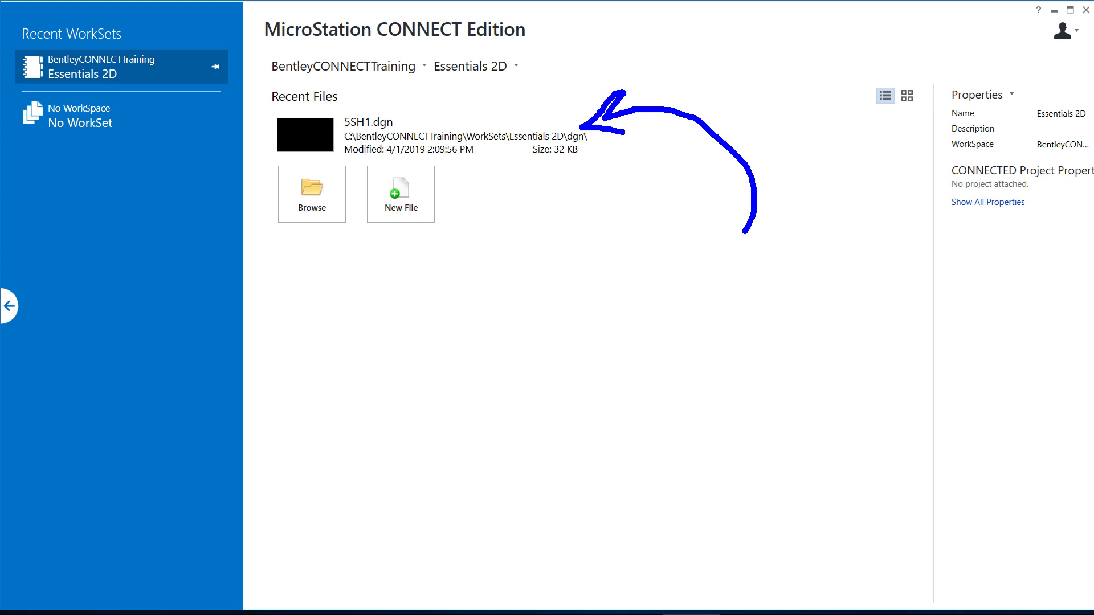
mouse_move(523, 50)
left_mouse_down()
mouse_move(319, 27)
mouse_move(267, 90)
mouse_move(524, 73)
mouse_move(523, 51)
left_mouse_up()
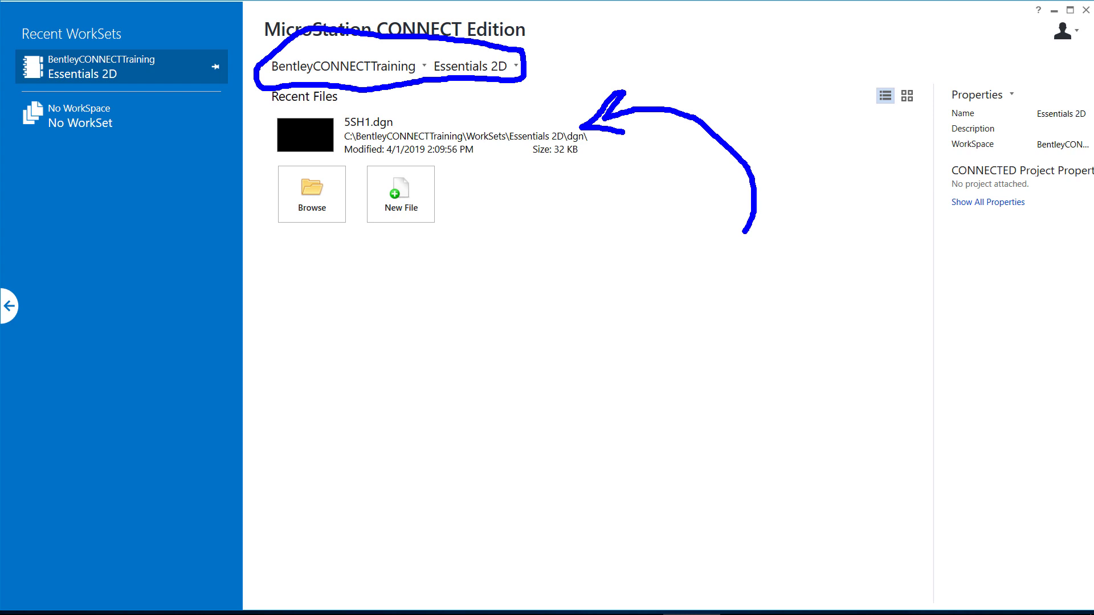
- Clear the existing markings, point a freehand arrow at the Essentials 2D entry among the recent WorkSets, and clear it again
right_click(518, 49)
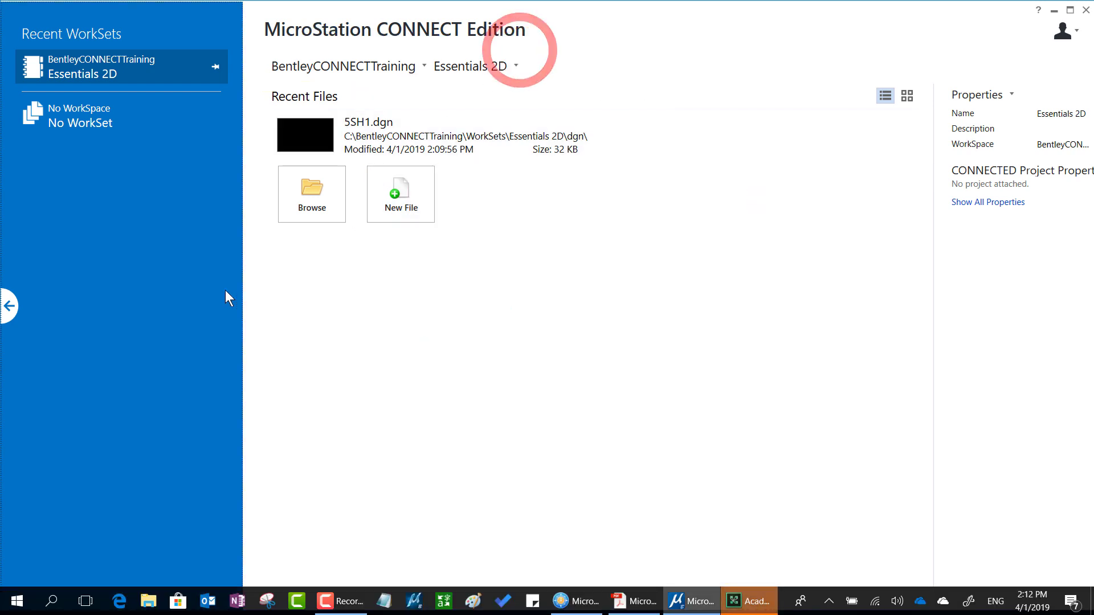
key("ctrl+2")
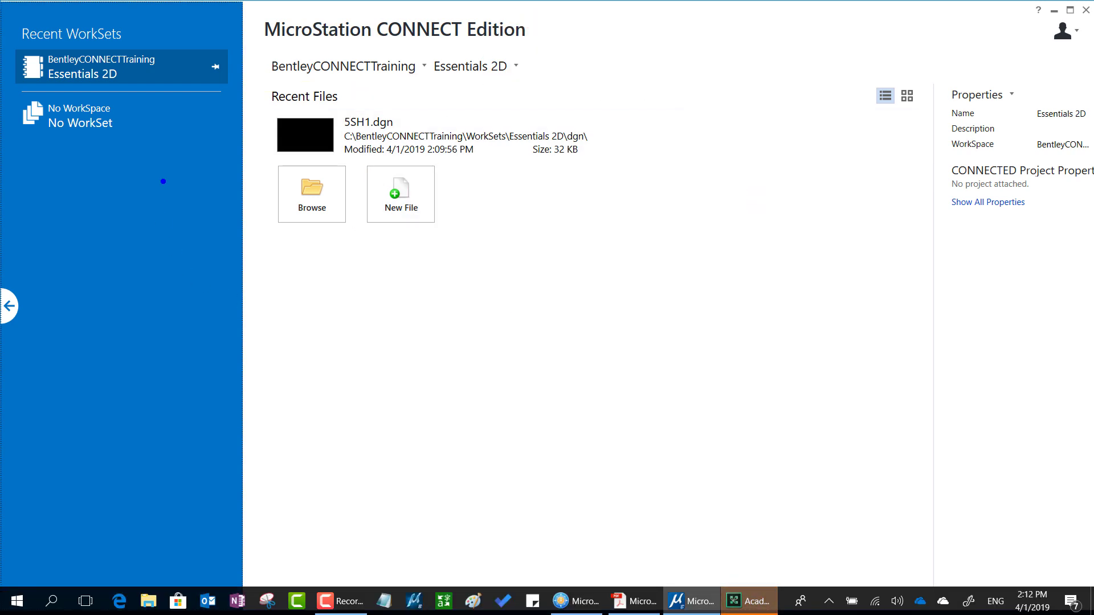
mouse_move(332, 306)
left_mouse_down()
mouse_move(149, 77)
mouse_move(167, 123)
mouse_move(162, 71)
mouse_move(196, 102)
left_mouse_up()
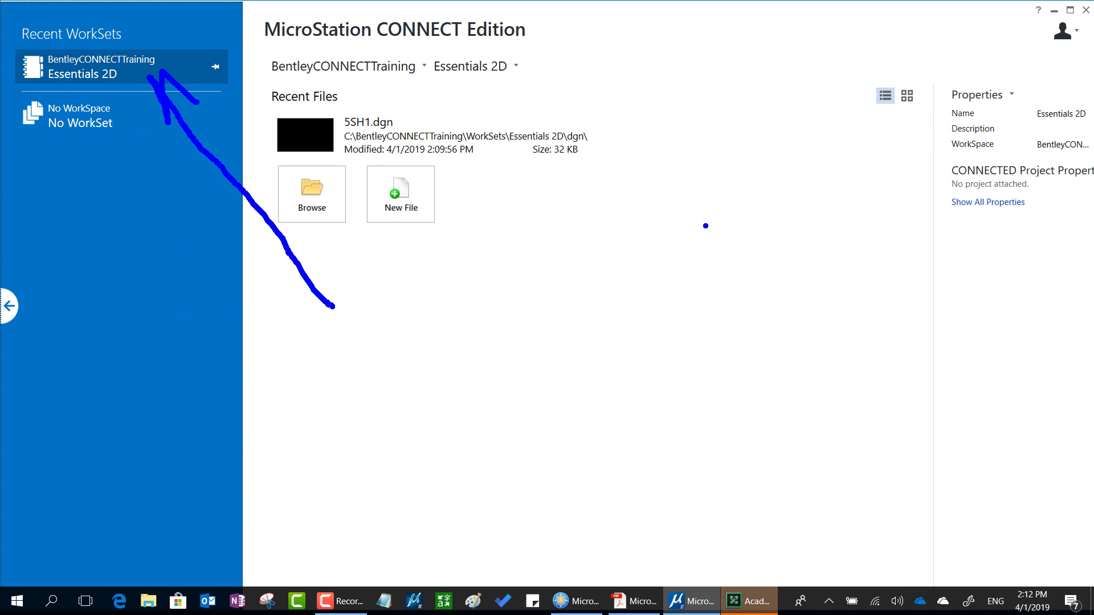
key("Escape")
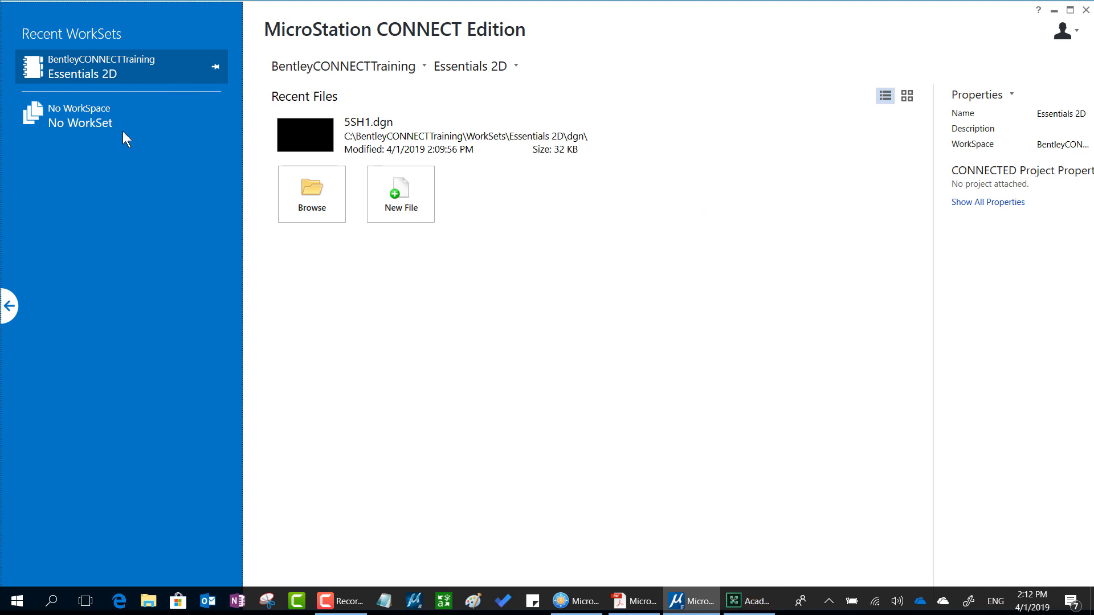
- Widen the WorkSet properties area so its values are fully readable, and temporarily circle it with the freehand pen
left_click_drag(930, 220, 732, 196)
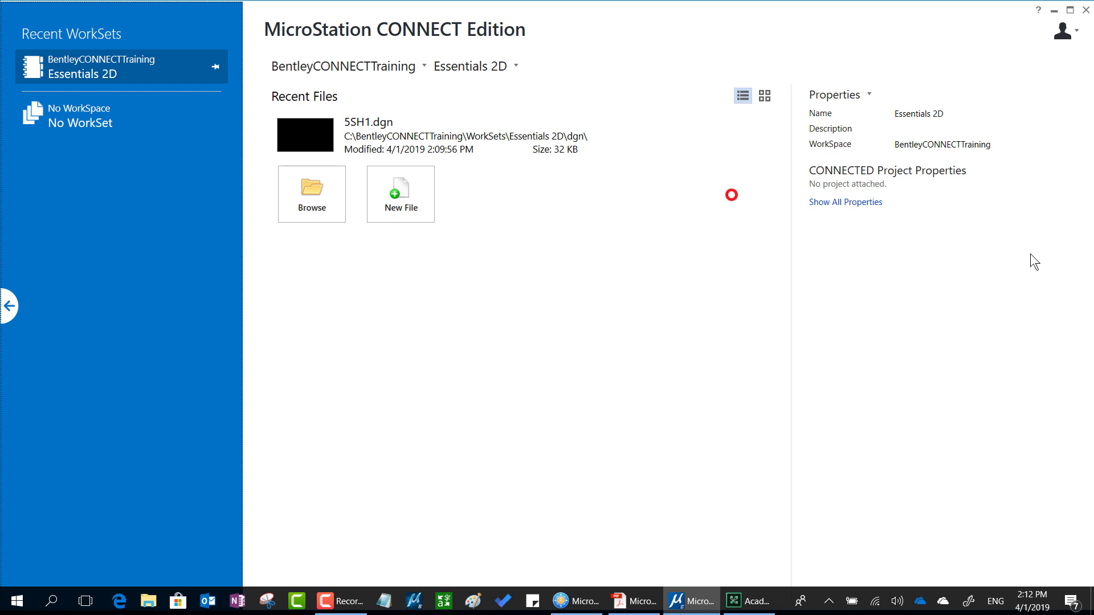
key("ctrl+2")
mouse_move(1001, 100)
left_mouse_down()
mouse_move(907, 62)
mouse_move(809, 74)
mouse_move(765, 132)
mouse_move(807, 226)
mouse_move(939, 200)
mouse_move(1010, 116)
mouse_move(981, 78)
left_mouse_up()
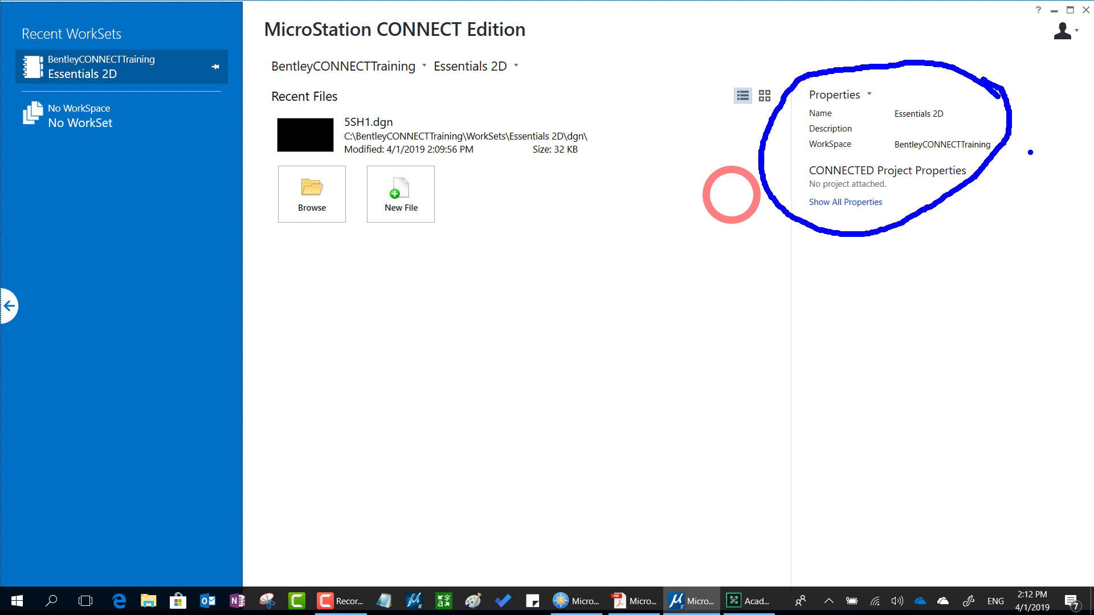
right_click(981, 78)
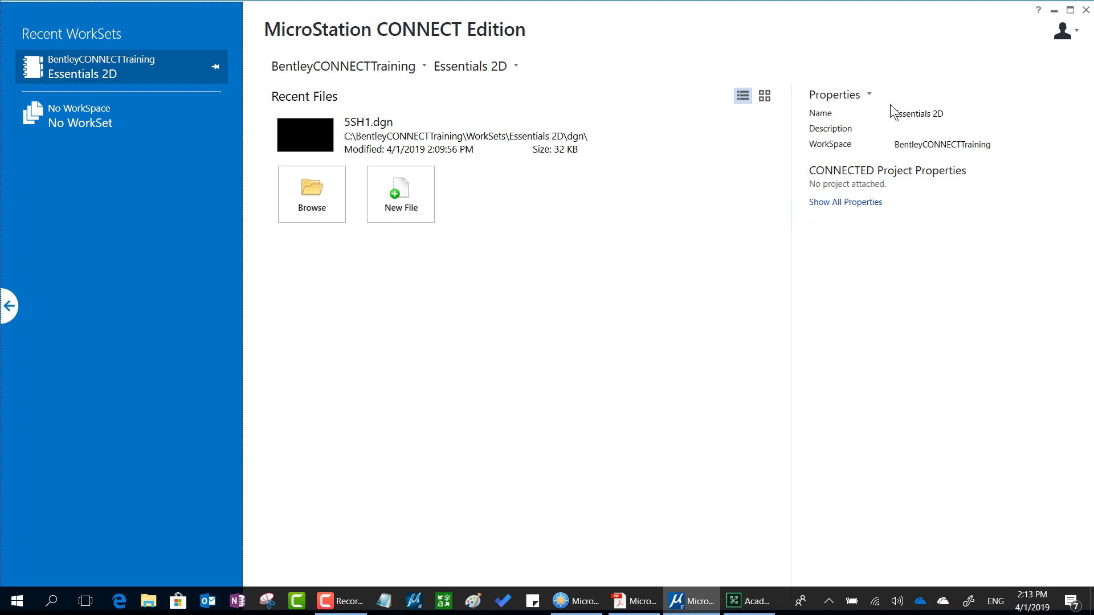
- View the advanced properties of the Essentials 2D WorkSet, circle the custom property option temporarily, and leave without changes
left_click(869, 95)
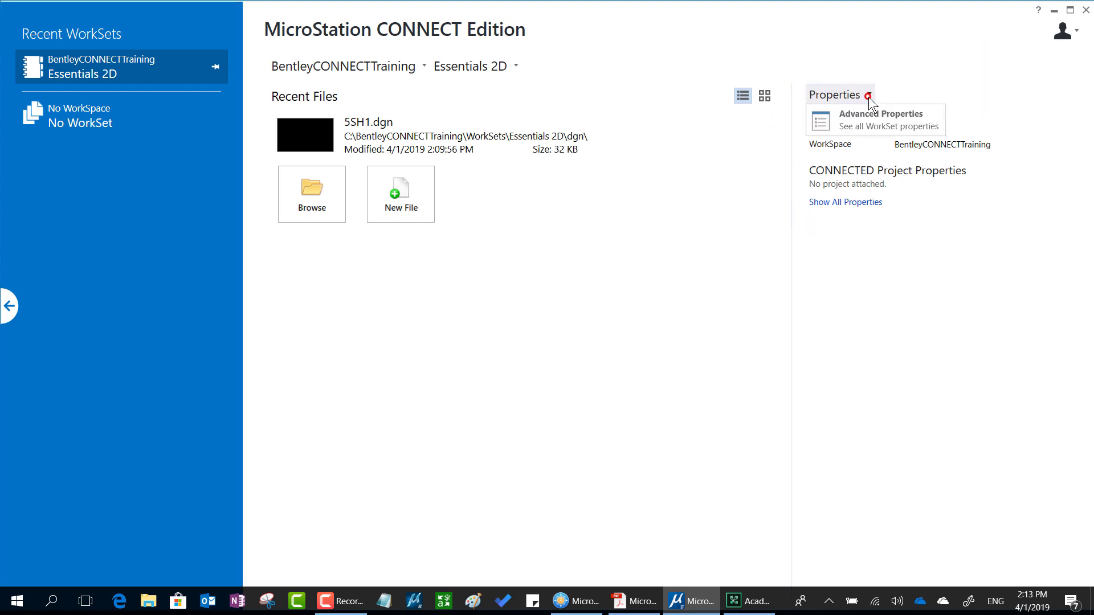
left_click(896, 124)
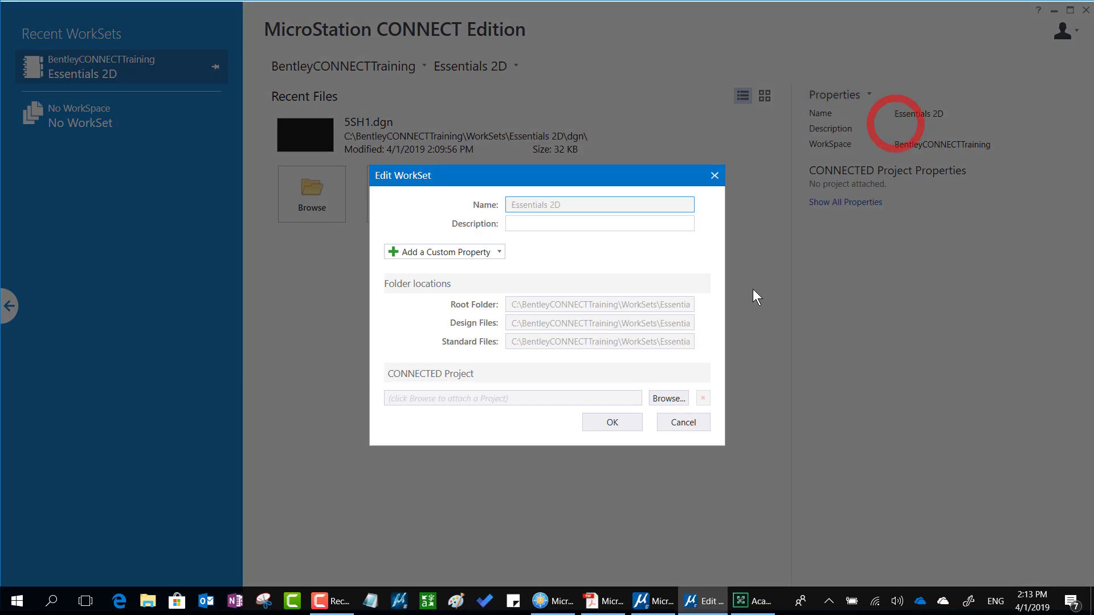
mouse_move(531, 246)
left_mouse_down()
mouse_move(443, 228)
mouse_move(373, 237)
mouse_move(384, 276)
mouse_move(474, 278)
mouse_move(532, 261)
mouse_move(520, 240)
left_mouse_up()
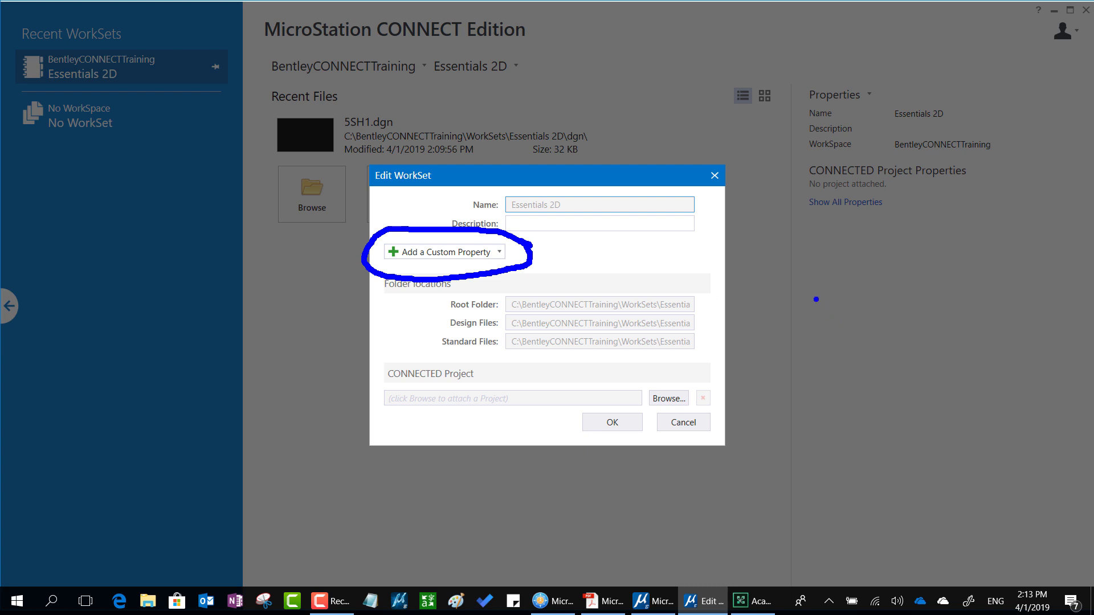
key("Escape")
left_click(692, 423)
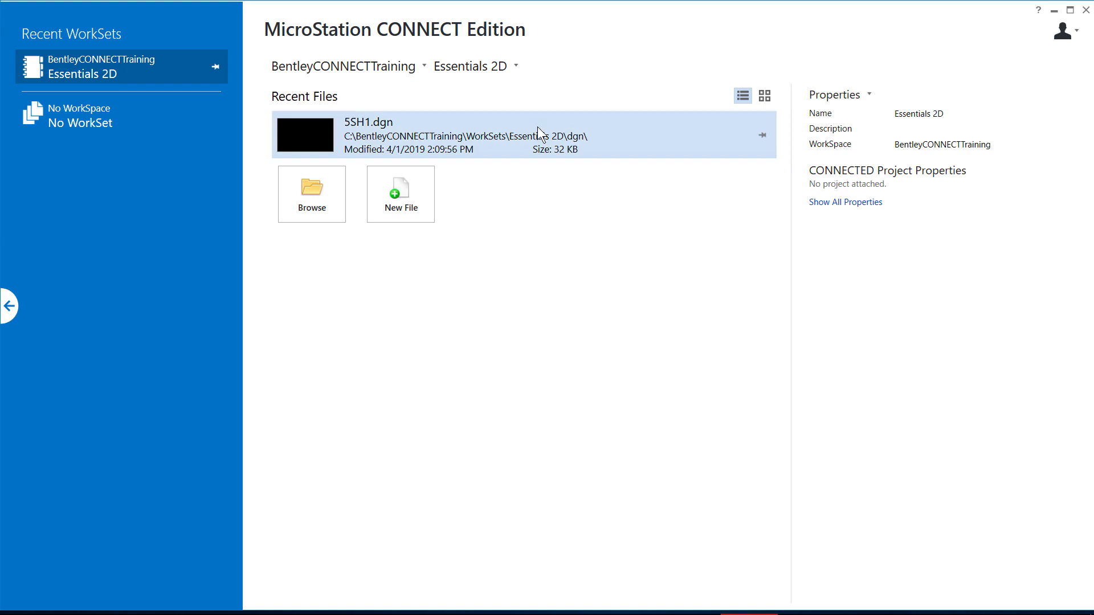
- Switch to the Adobe Connect meeting, turn the microphone on and restart sharing the screen
mouse_move(899, 604)
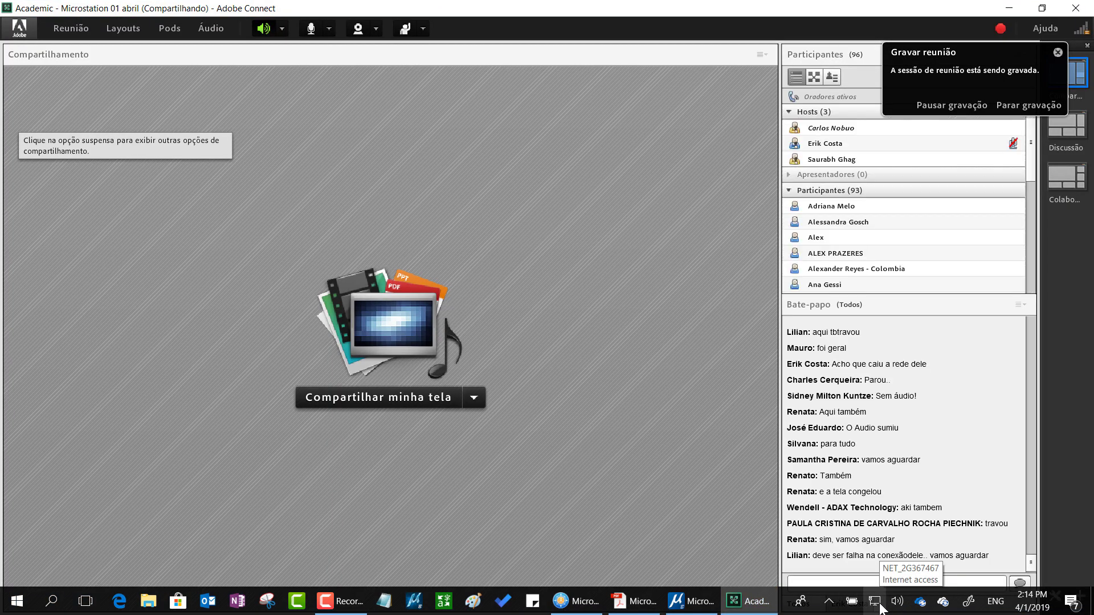
mouse_move(801, 251)
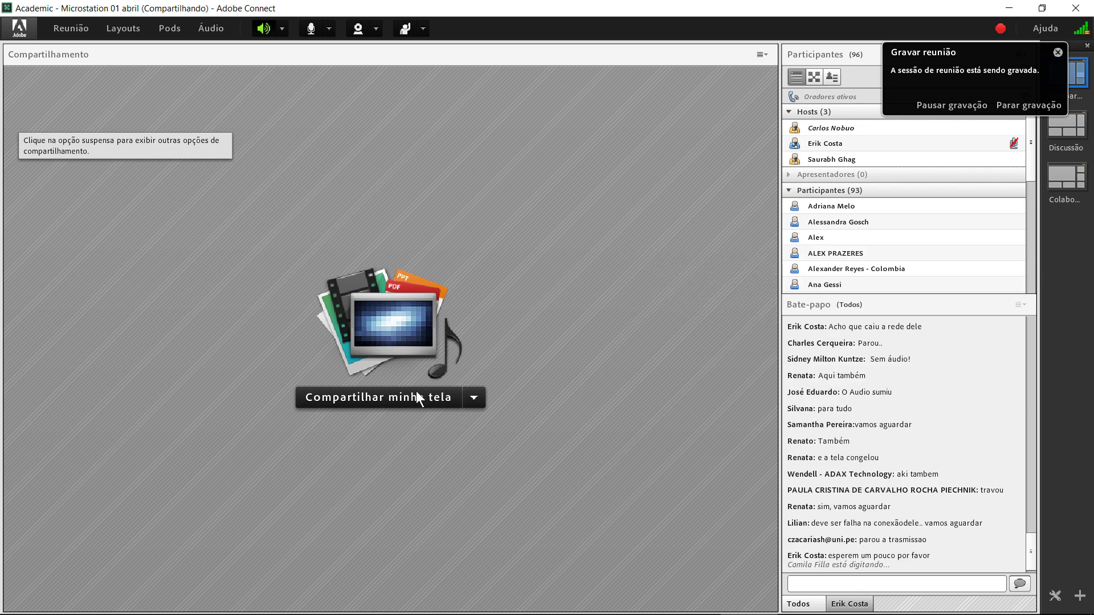
left_click(312, 26)
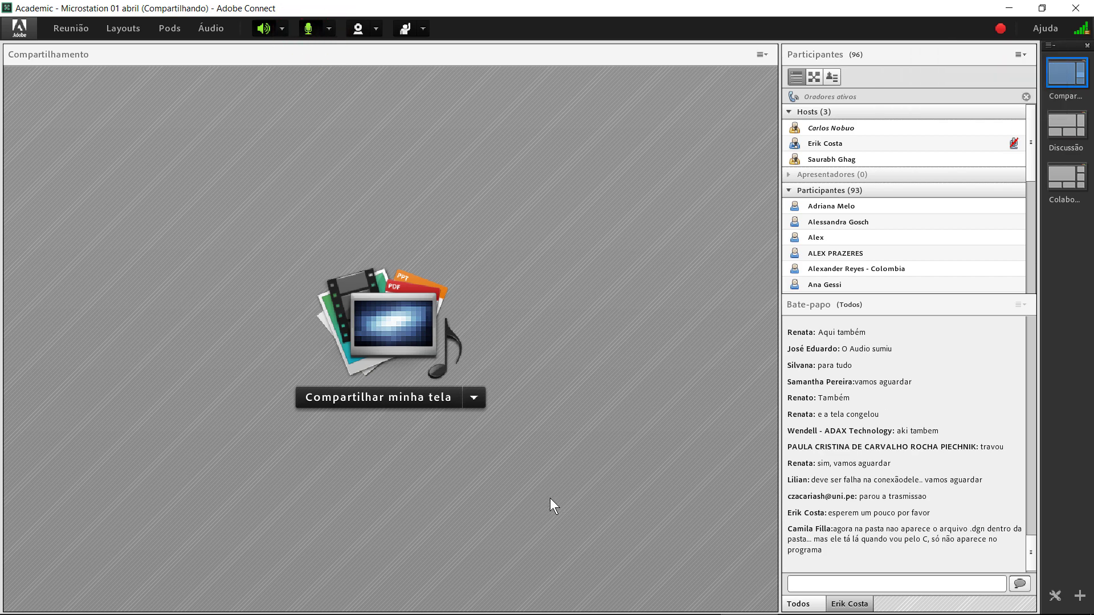
left_click(398, 401)
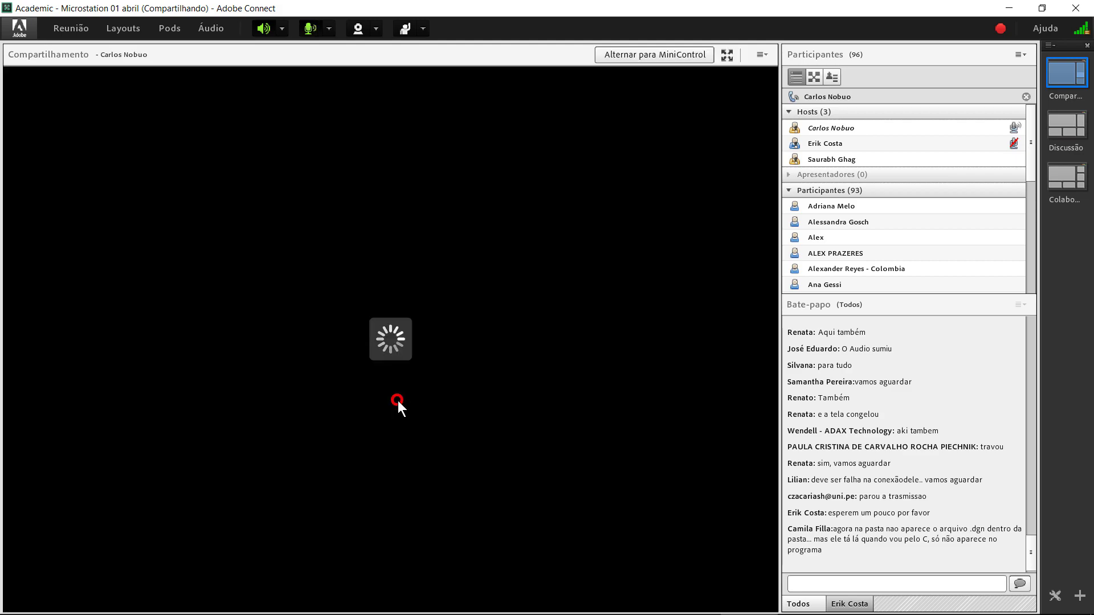
left_click(739, 515)
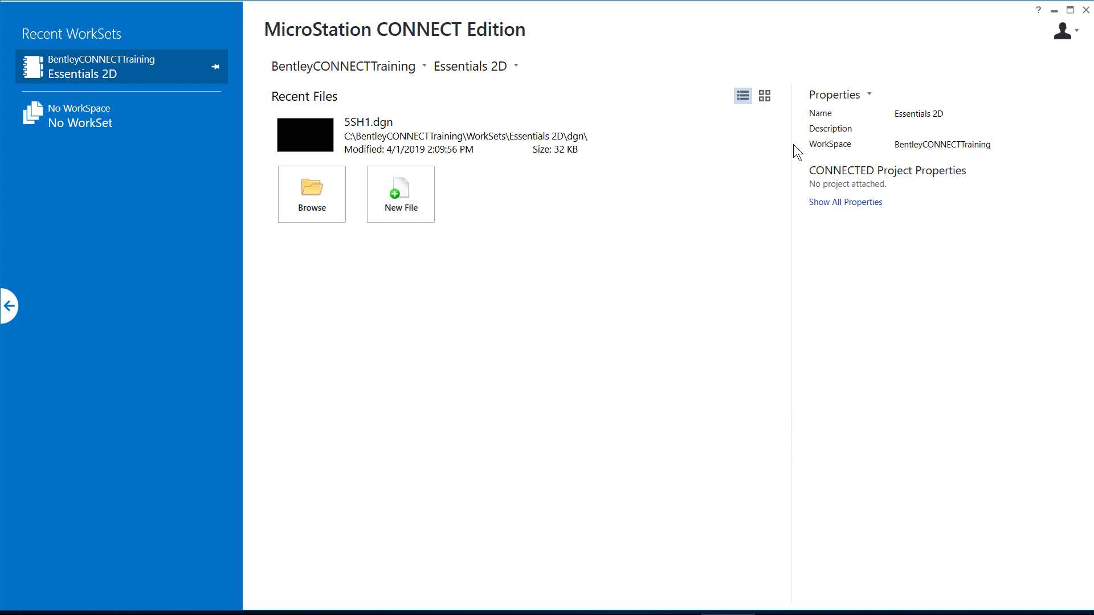
- Circle the WorkSet properties, link them to the active Essentials 2D WorkSet with a freehand arrow, and clear the markings
mouse_move(906, 69)
left_mouse_down()
mouse_move(868, 67)
mouse_move(776, 111)
mouse_move(845, 177)
mouse_move(968, 164)
mouse_move(995, 96)
mouse_move(910, 69)
left_mouse_up()
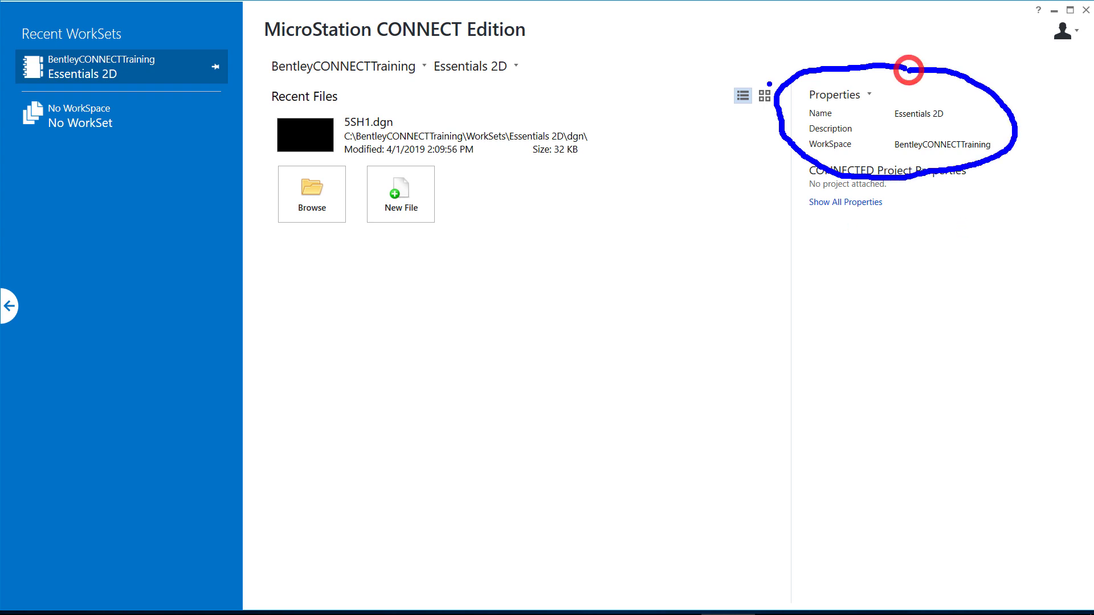
mouse_move(782, 92)
left_mouse_down()
mouse_move(587, 27)
mouse_move(522, 52)
mouse_move(548, 49)
left_mouse_up()
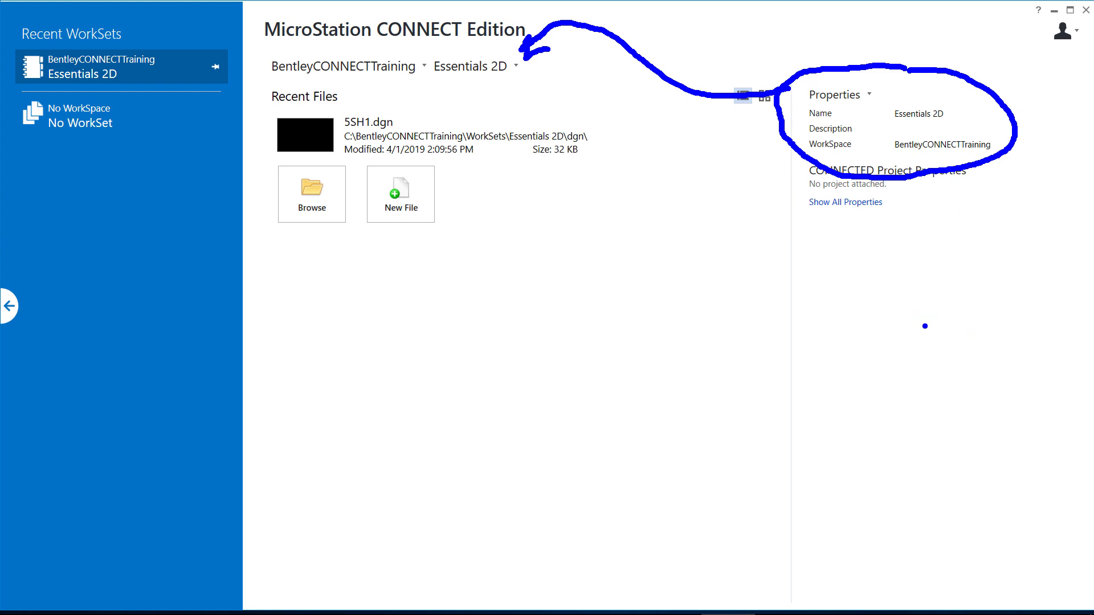
key("Escape")
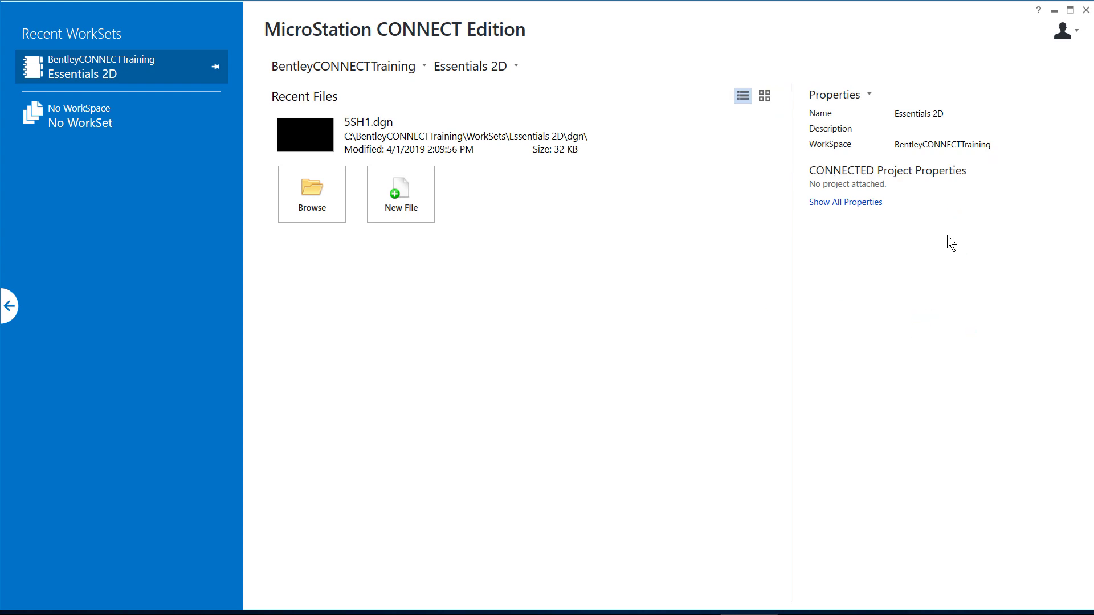
mouse_move(990, 168)
left_mouse_down()
mouse_move(940, 154)
mouse_move(779, 151)
mouse_move(763, 199)
mouse_move(855, 233)
mouse_move(949, 232)
mouse_move(1008, 212)
mouse_move(1011, 176)
mouse_move(965, 165)
left_mouse_up()
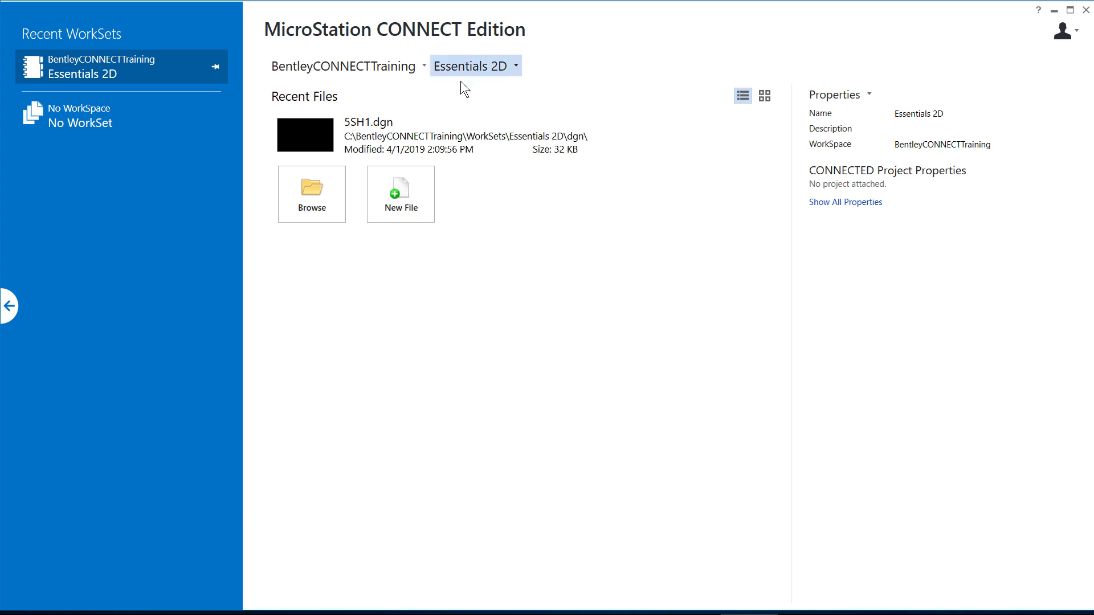
- Switch to No WorkSpace to compare its properties information, and reselect the BentleyCONNECTTraining WorkSpace with the Essentials 2D WorkSet
left_click(380, 67)
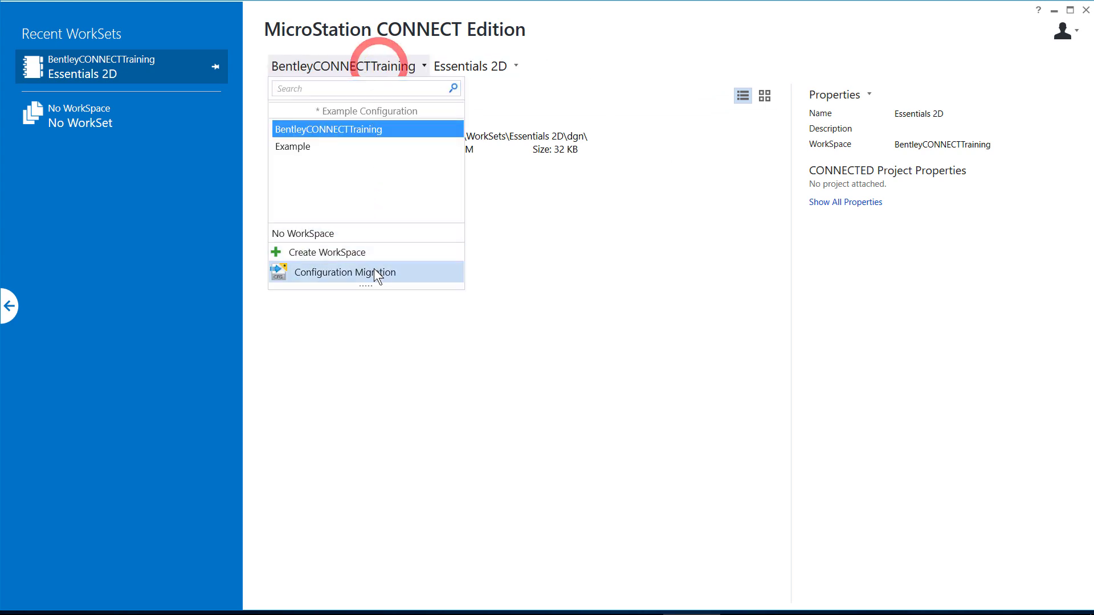
left_click(363, 234)
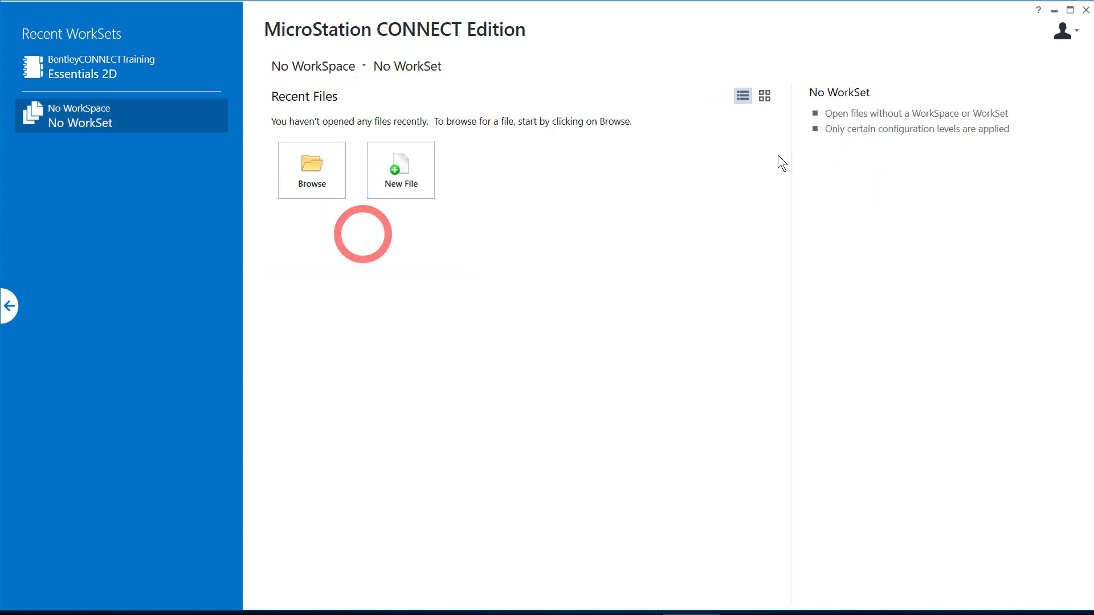
left_click(295, 64)
left_click(291, 130)
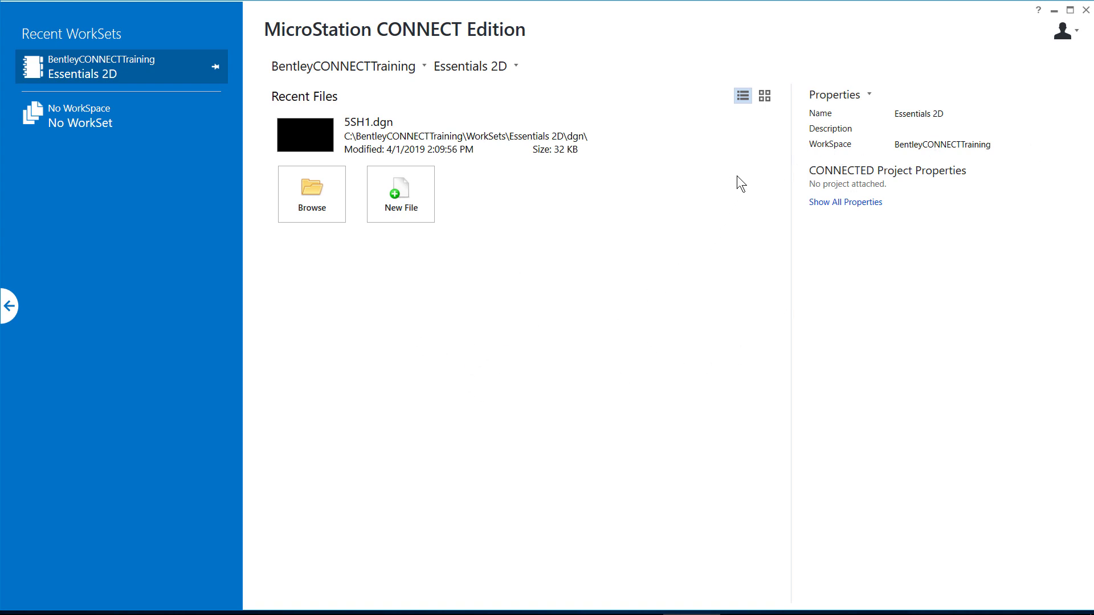
- Compare the thumbnail and list layouts of the recent files, and view the file options available for 5SH1.dgn
mouse_move(775, 71)
left_mouse_down()
mouse_move(691, 91)
mouse_move(766, 147)
mouse_move(808, 88)
mouse_move(747, 66)
left_mouse_up()
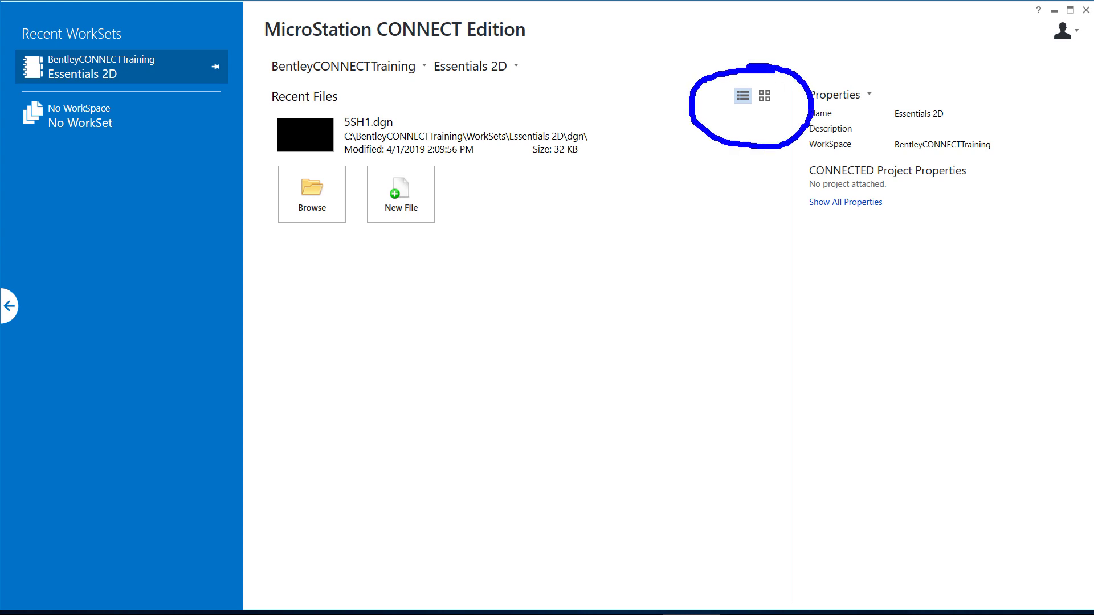
left_click(748, 63)
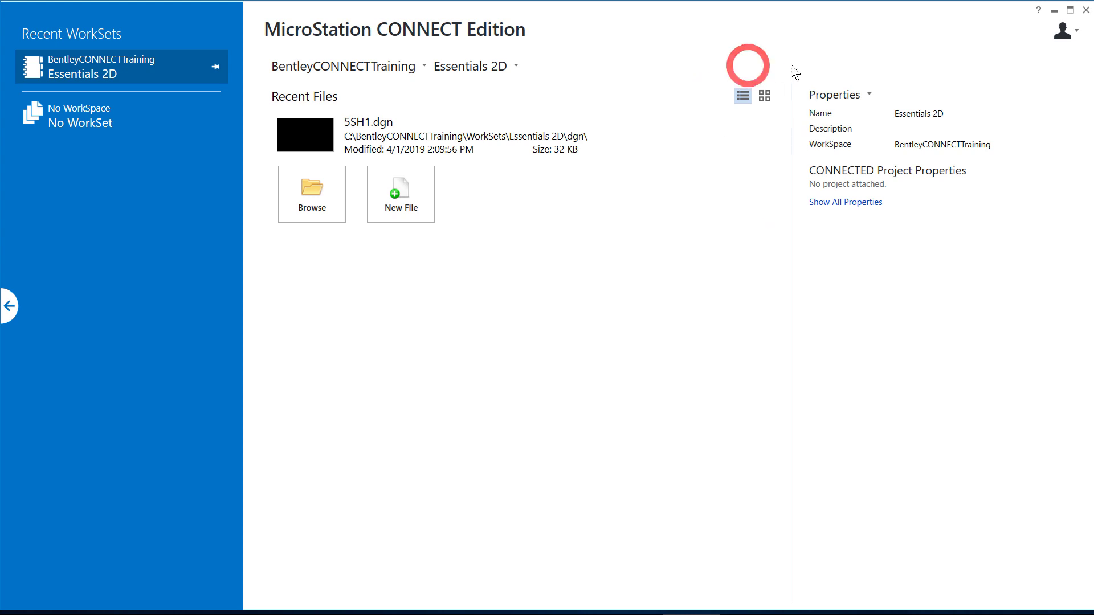
left_click(763, 96)
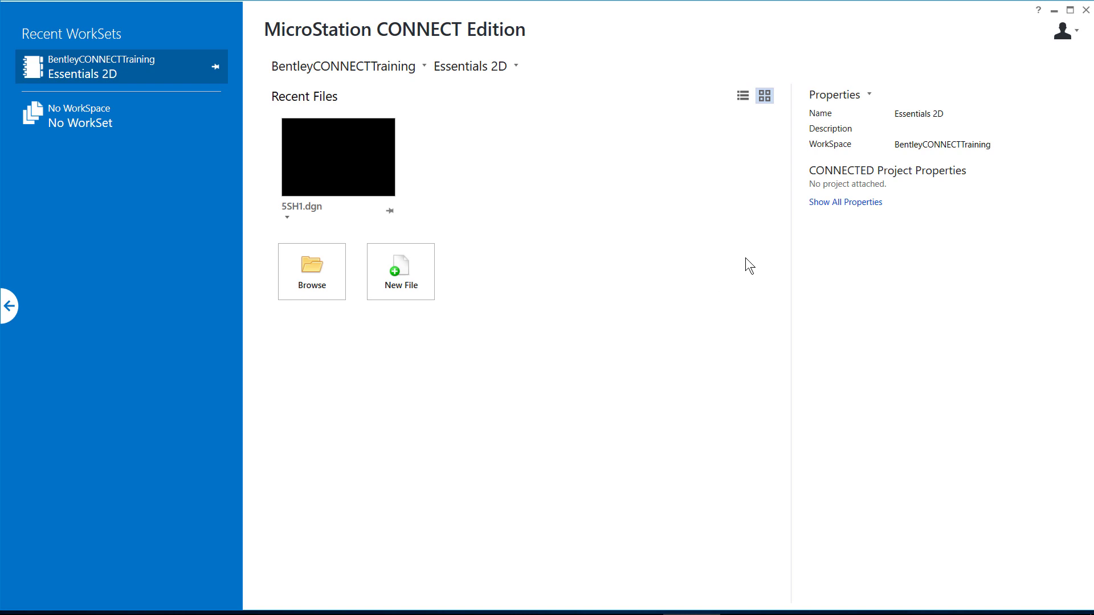
left_click(747, 100)
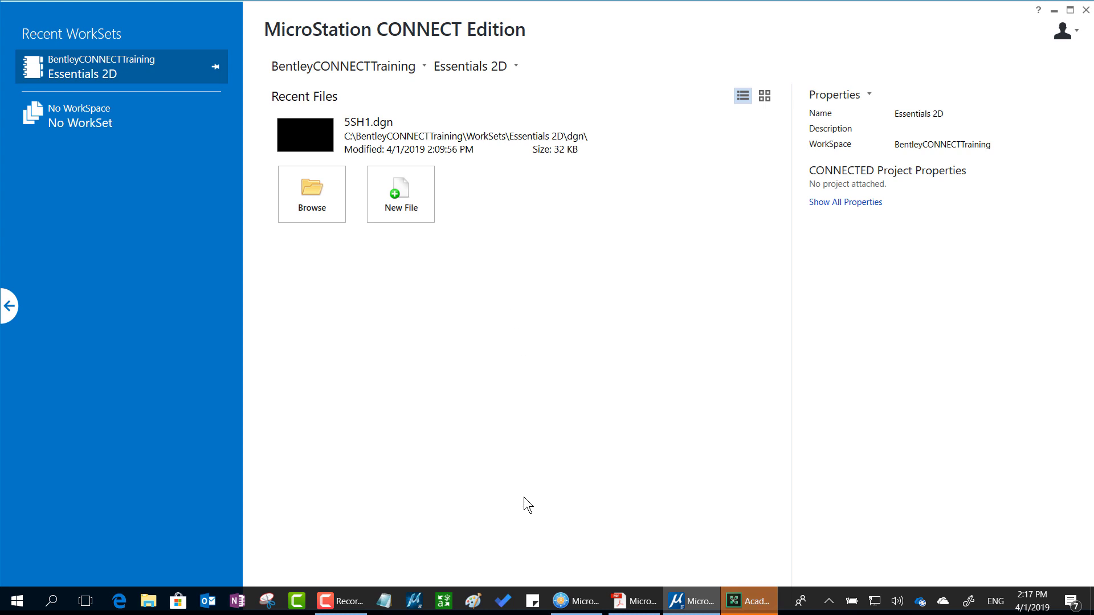
right_click(429, 126)
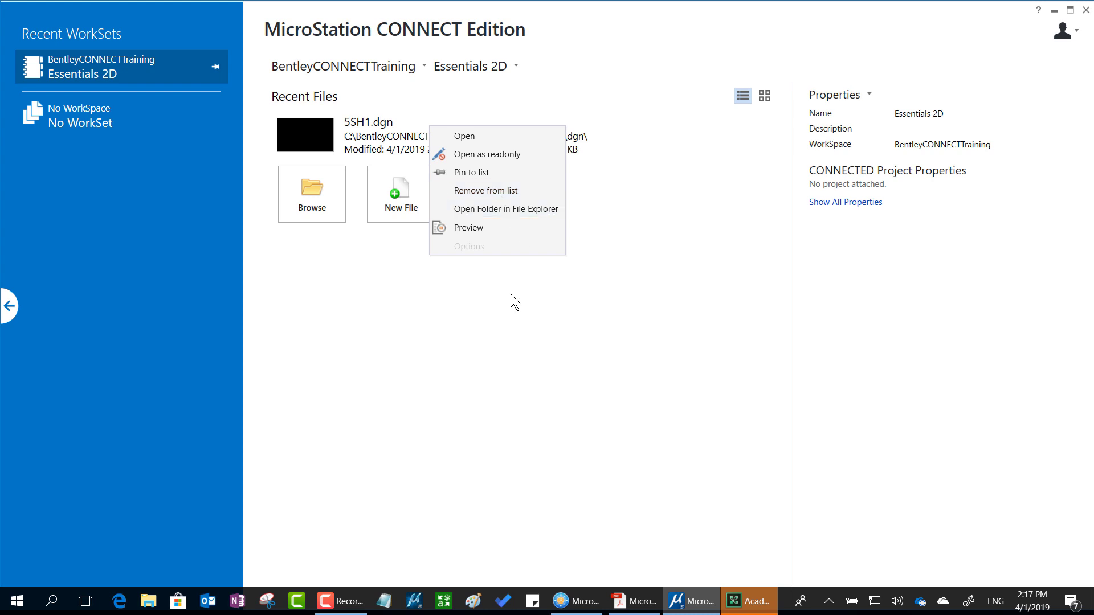
left_click(467, 381)
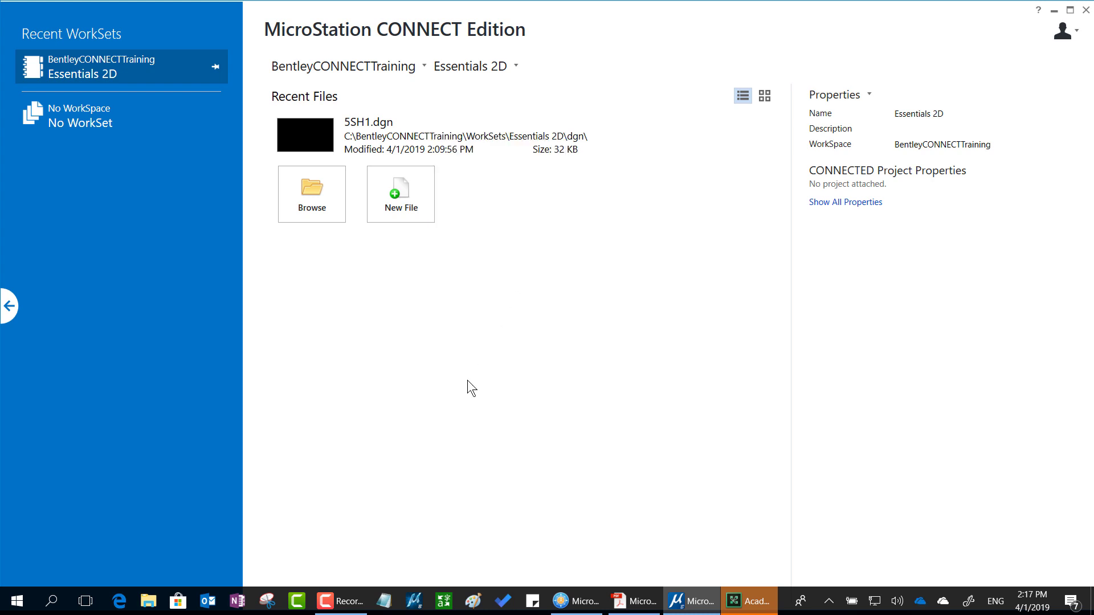
- Open topord.dgn from the Essentials 2D dgn folder, using the active BentleyCONNECTTraining WorkSpace and Essentials 2D WorkSet
left_click(309, 197)
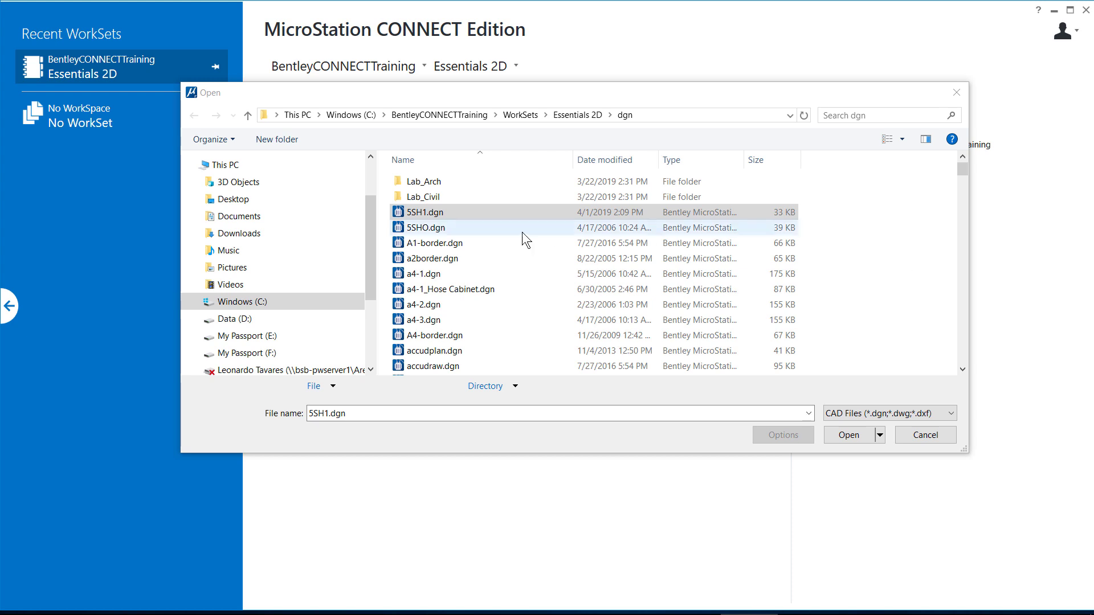
mouse_move(539, 100)
left_mouse_down()
mouse_move(543, 71)
mouse_move(521, 90)
left_mouse_up()
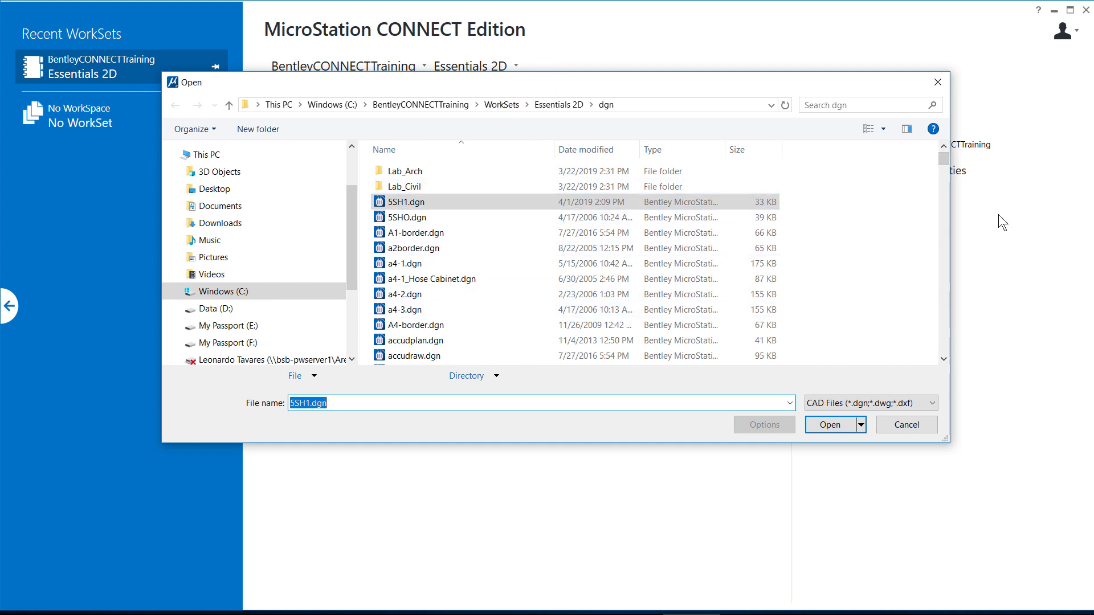
left_click_drag(944, 187, 947, 154)
left_click(419, 235)
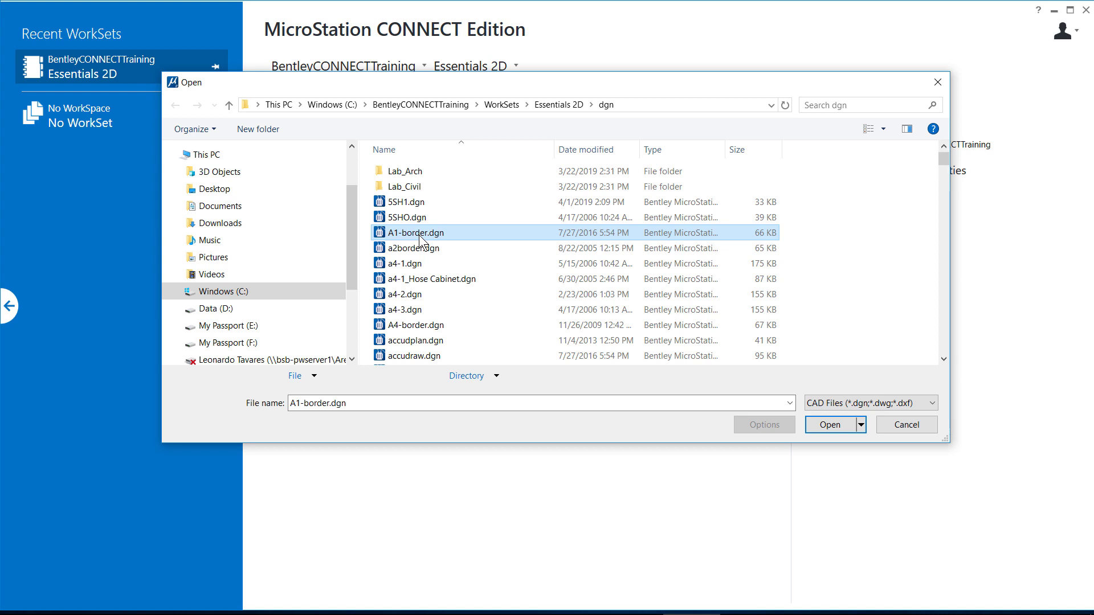
key("t")
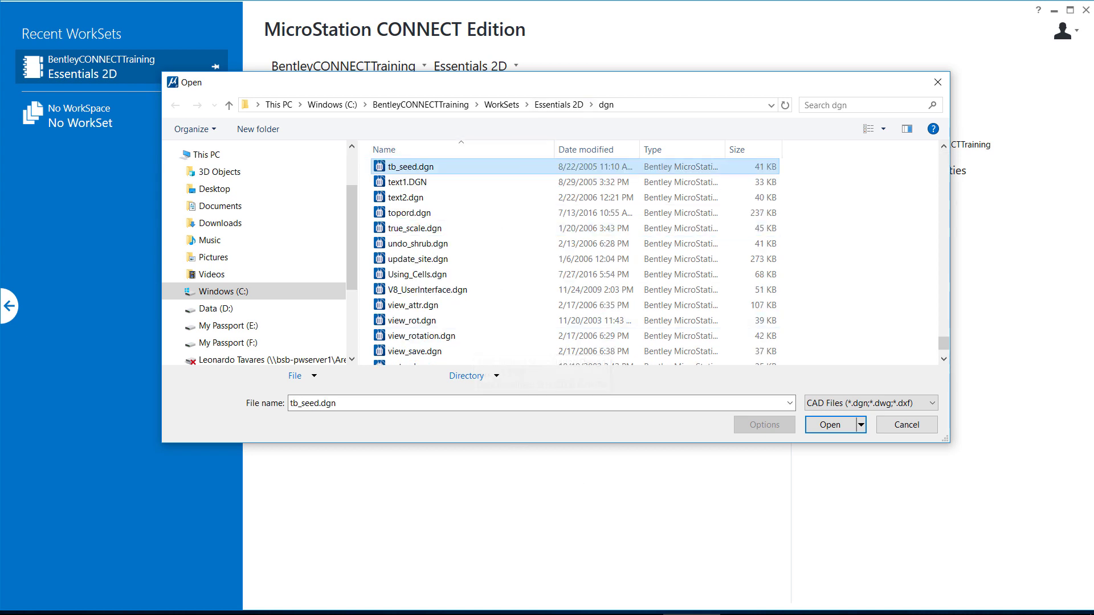
mouse_move(701, 610)
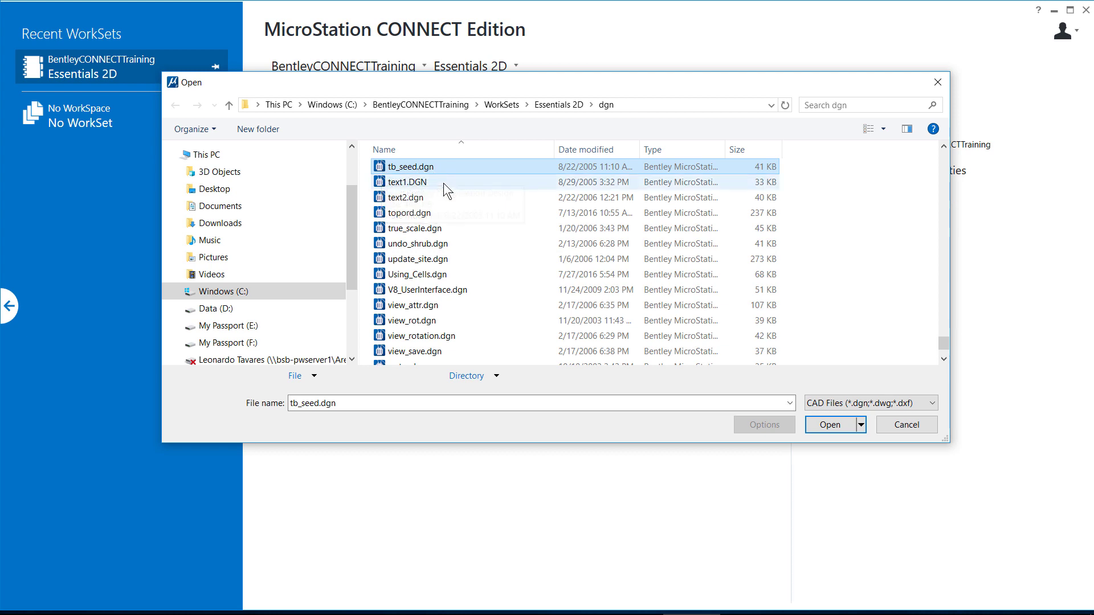
left_click(435, 214)
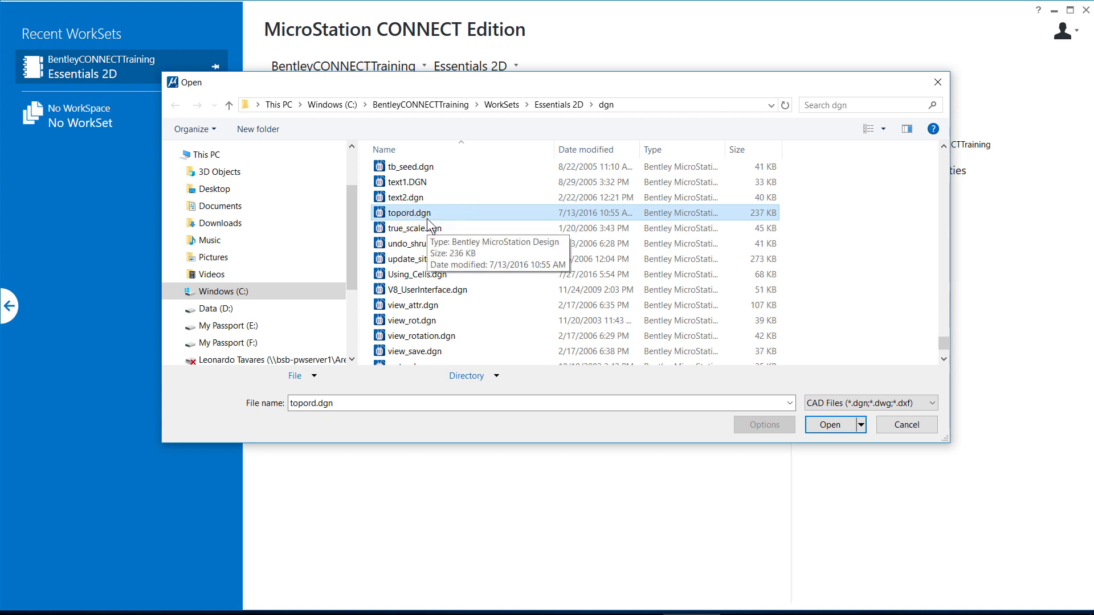
double_click(410, 214)
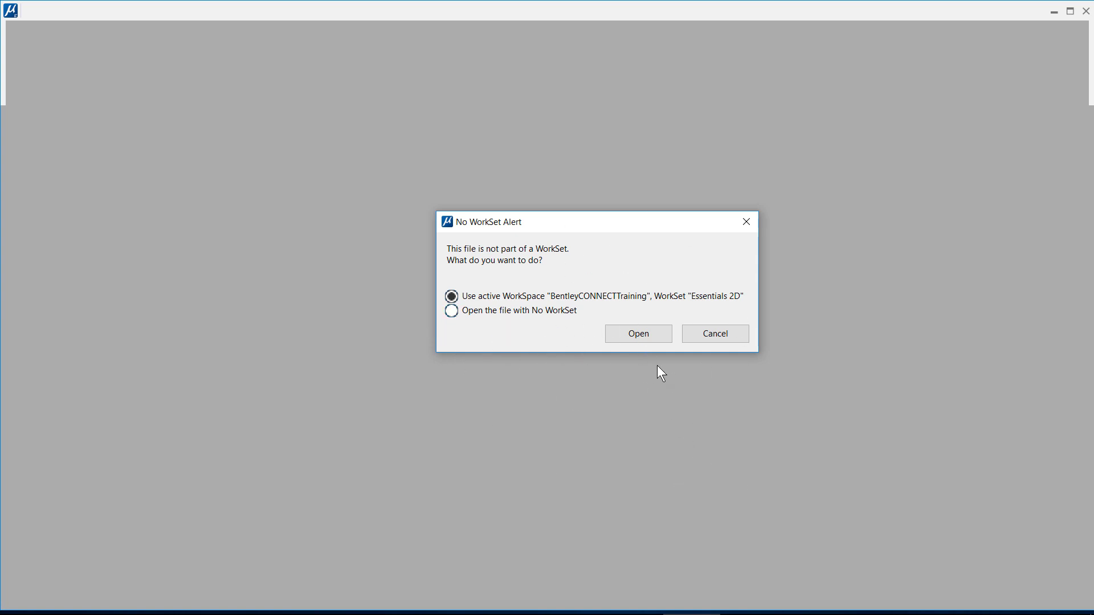
left_click(638, 335)
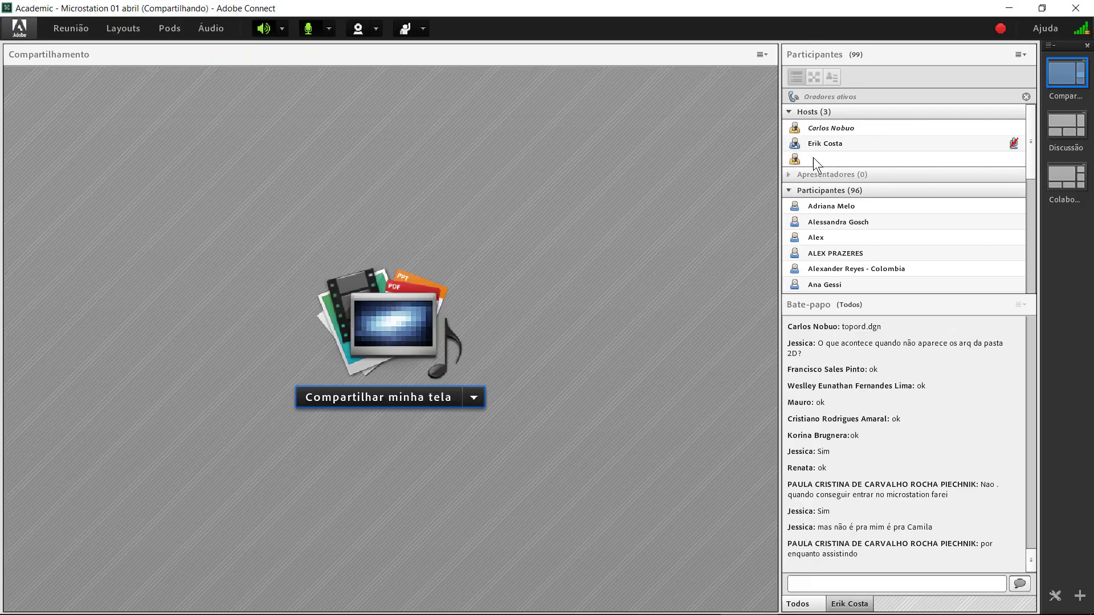
- In the Adobe Connect meeting, ask a participant from the attendee list to share their screen, and dismiss the reply notification
scroll(905, 236, "down", 8)
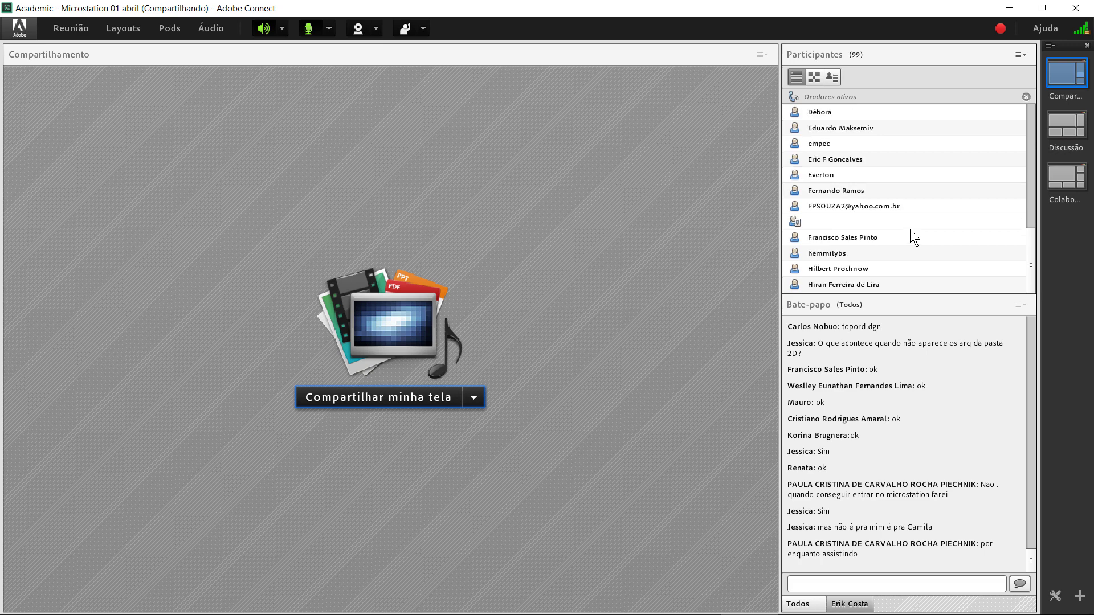
scroll(910, 232, "down", 4)
right_click(910, 233)
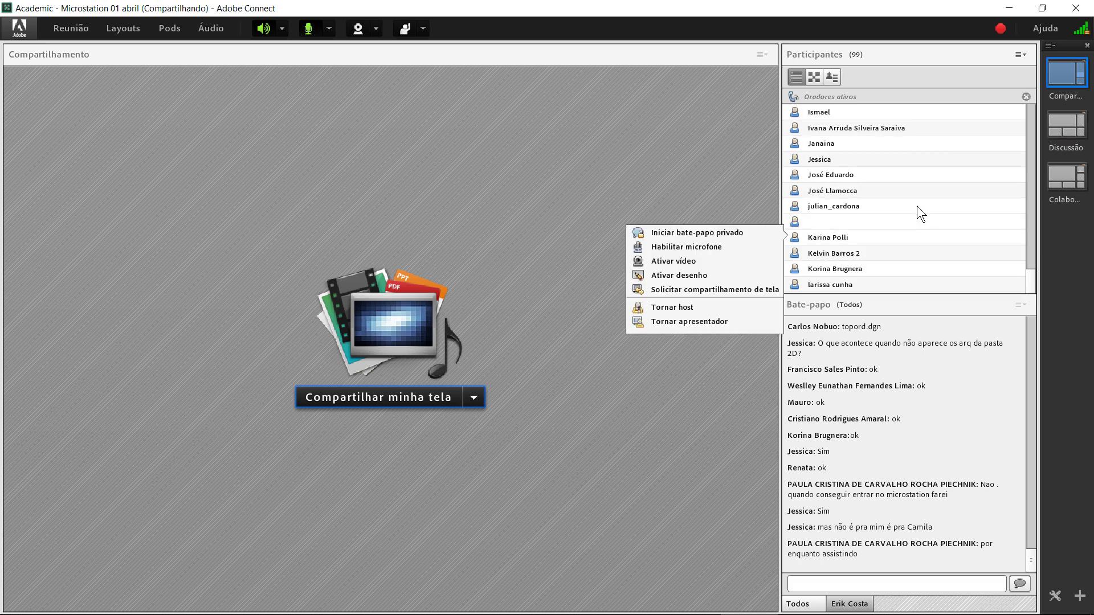
right_click(918, 163)
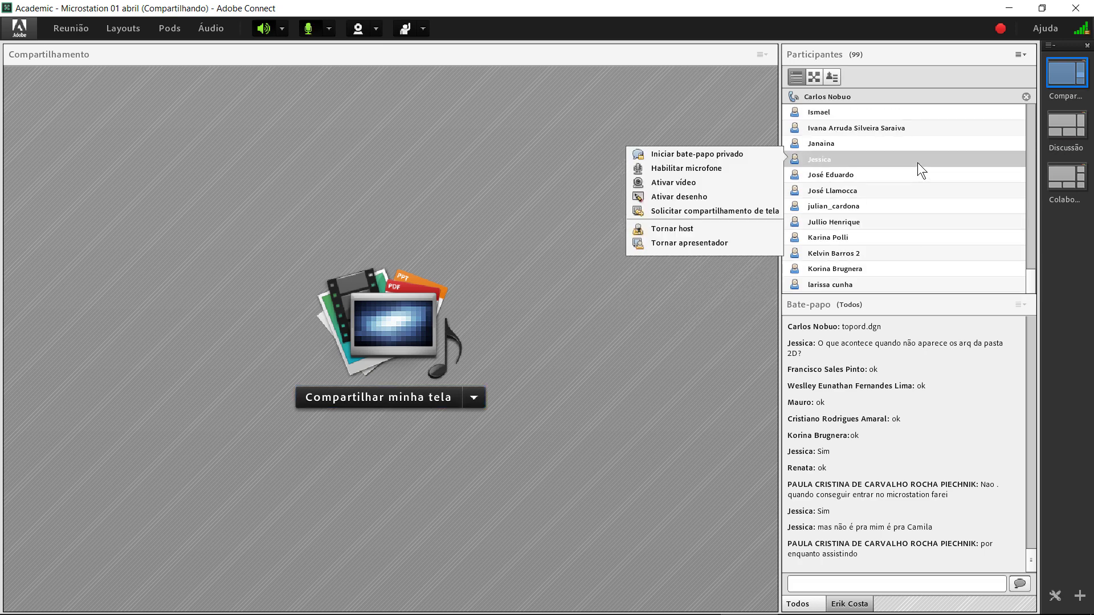
left_click(746, 208)
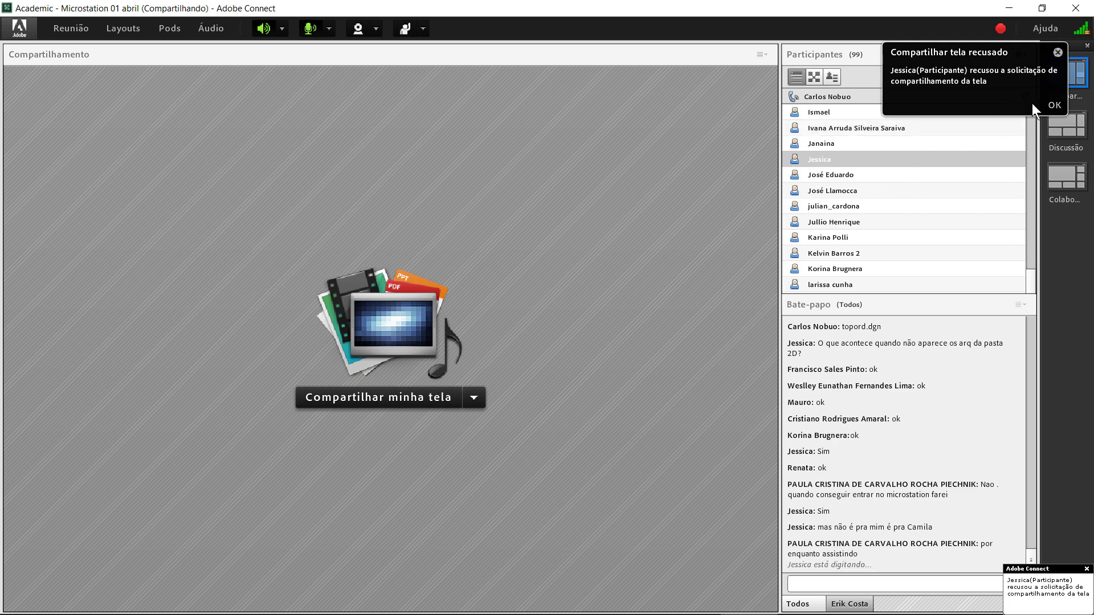
left_click(1056, 51)
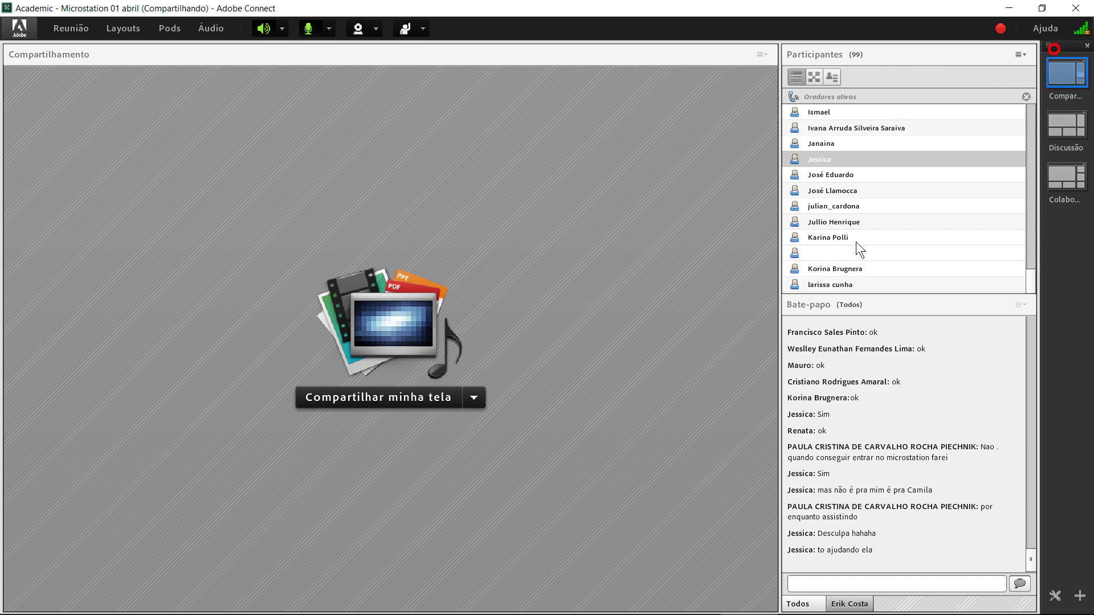
- Request screen sharing from another meeting participant higher up the attendee list, and switch the microphone off and on again
scroll(854, 230, "up", 2)
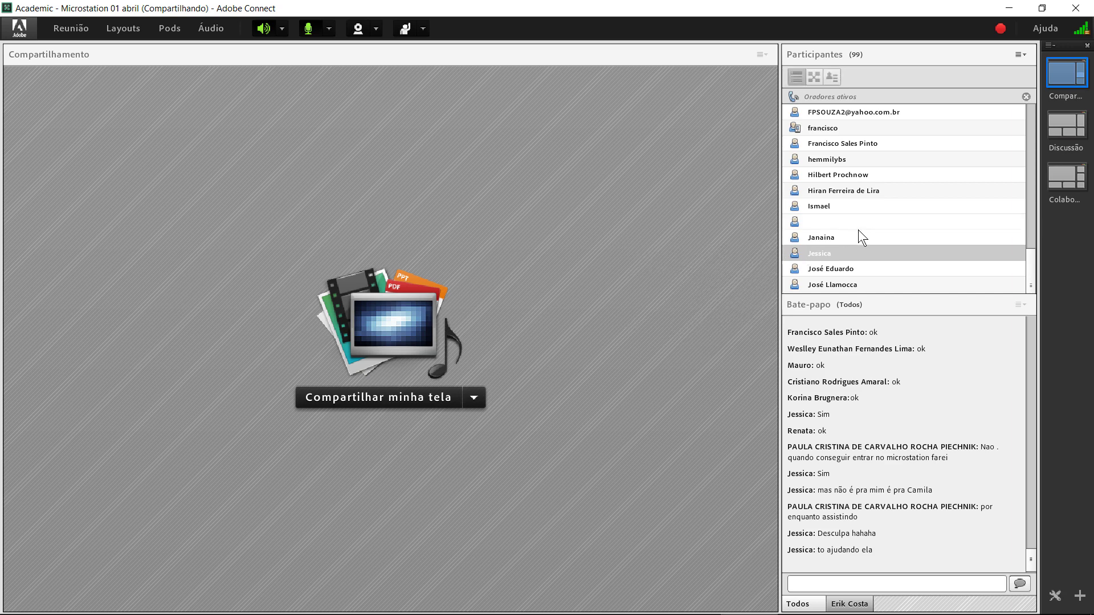
scroll(859, 225, "up", 5)
mouse_move(859, 225)
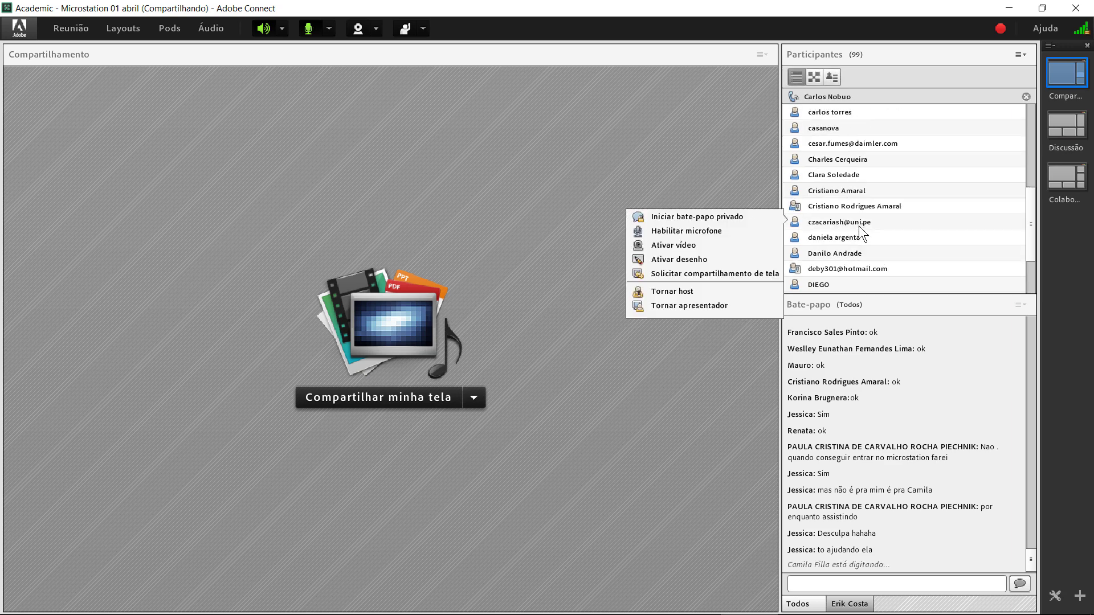
scroll(851, 147, "up", 2)
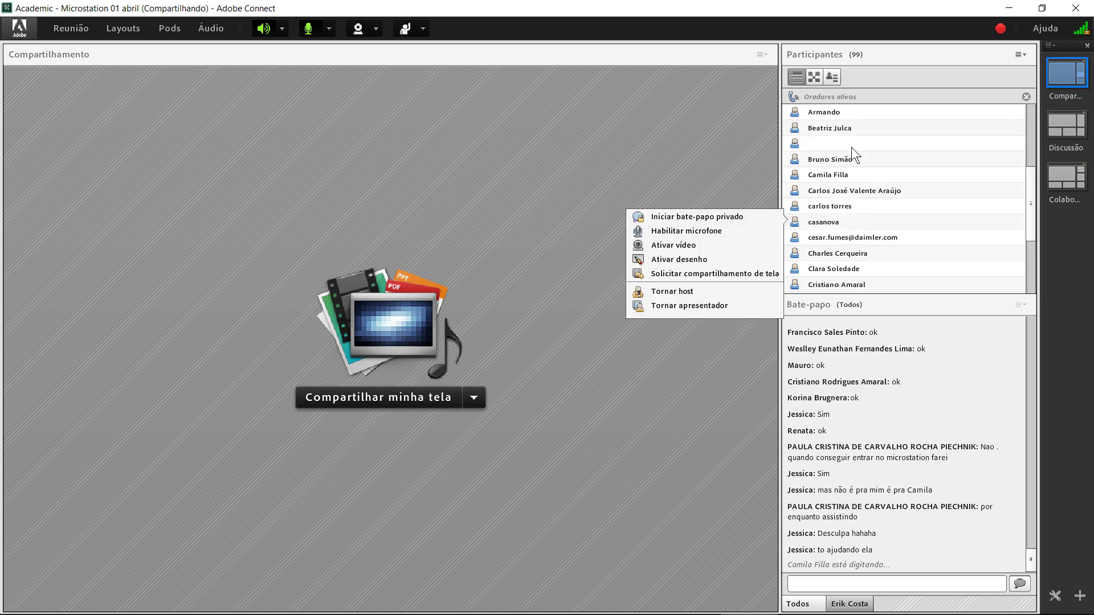
left_click(849, 172)
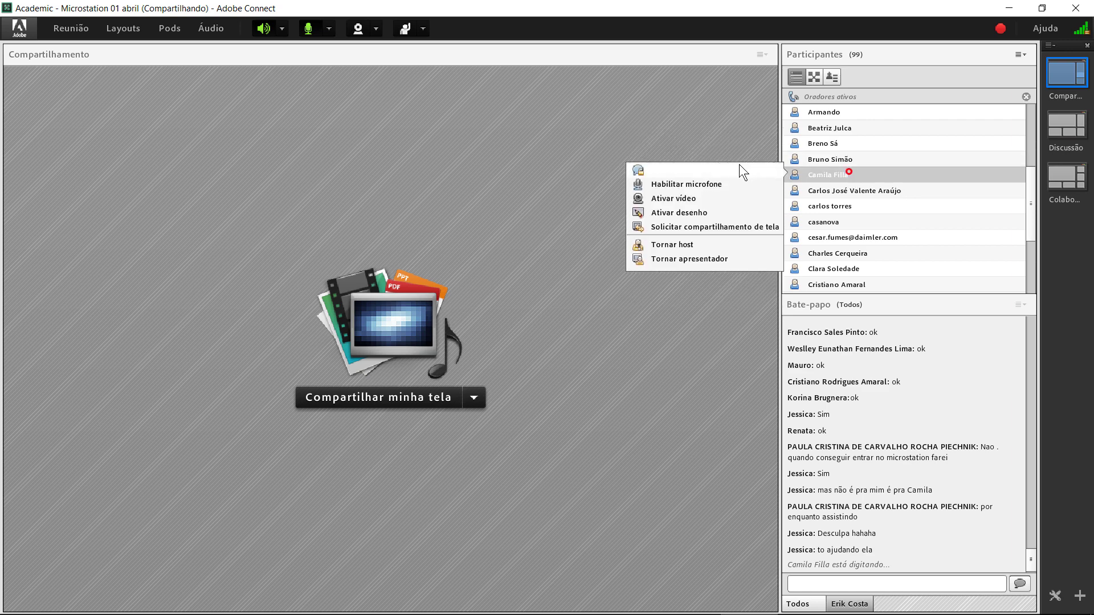
left_click(710, 226)
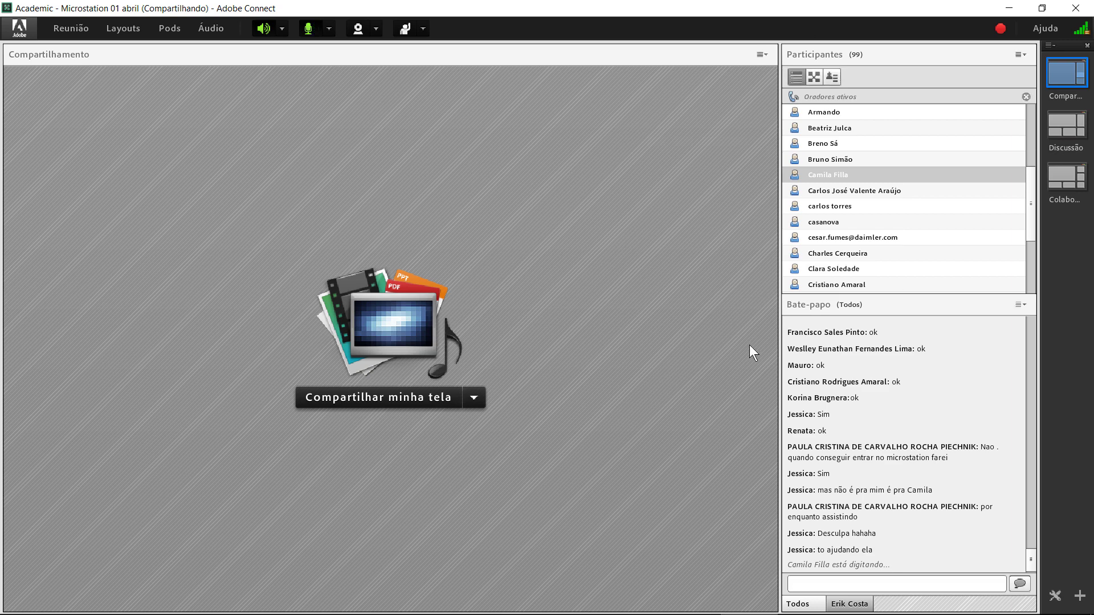
left_click(303, 27)
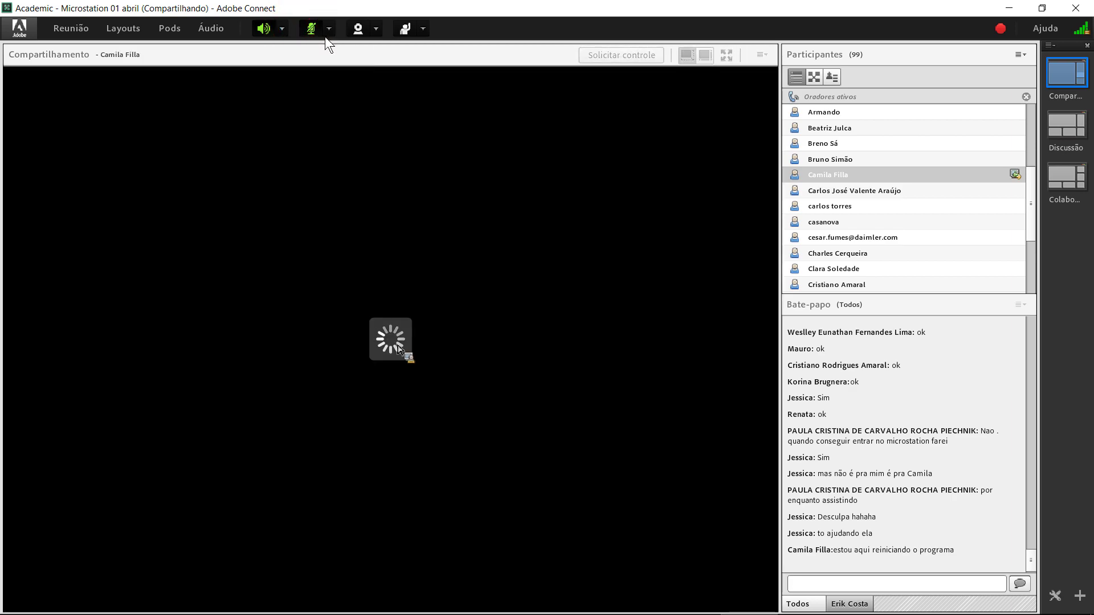
left_click(306, 32)
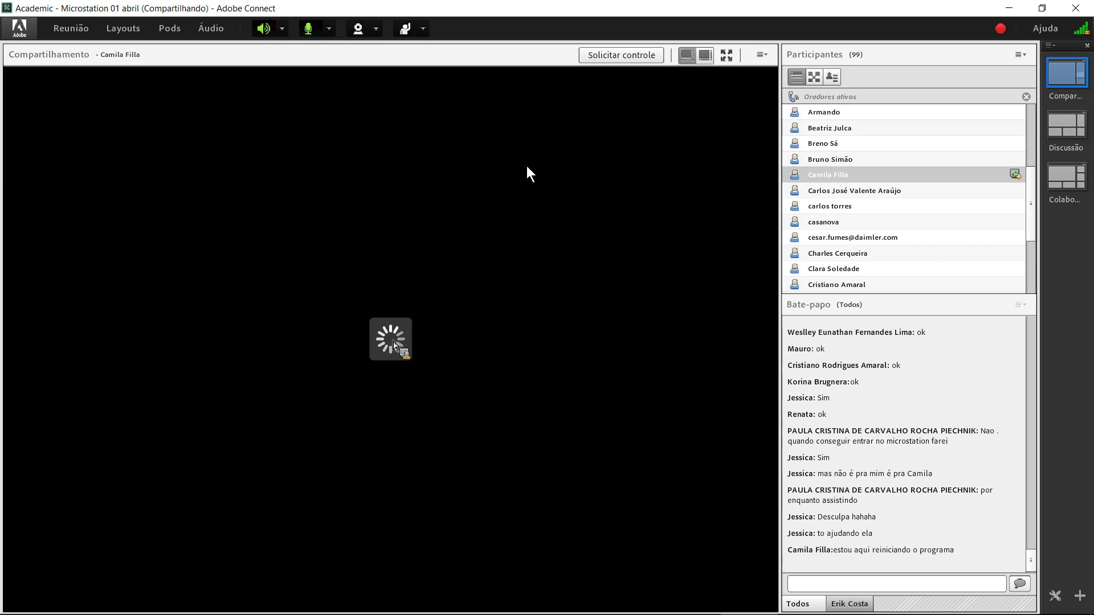
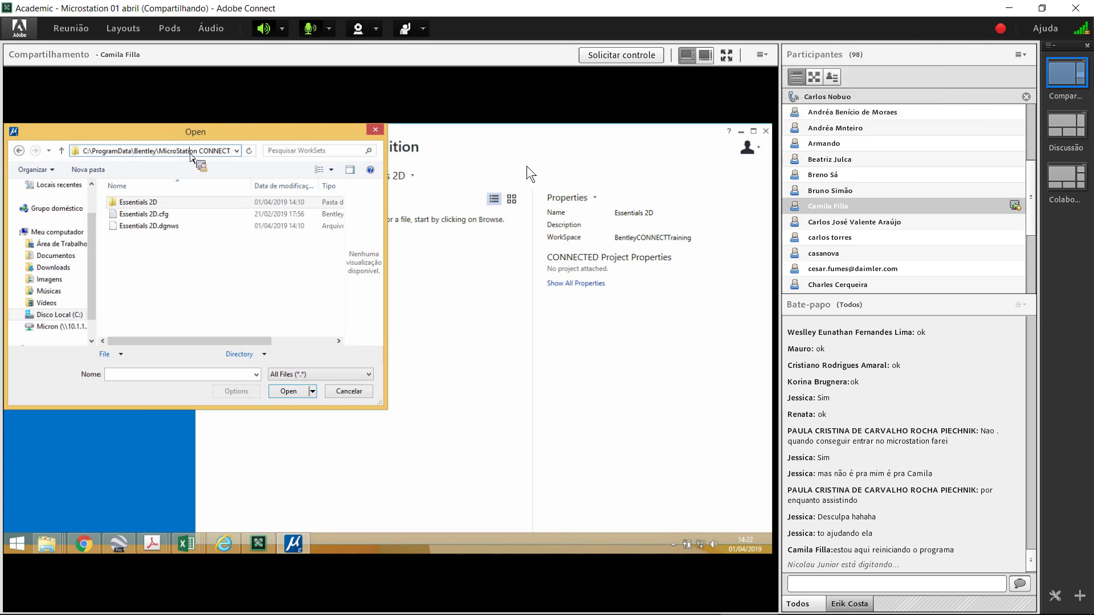
- On the shared screen, inspect the contents of C:\BentleyCONNECTTraining\WorkSets while browsing for a file, and close without opening anything
left_click(236, 151)
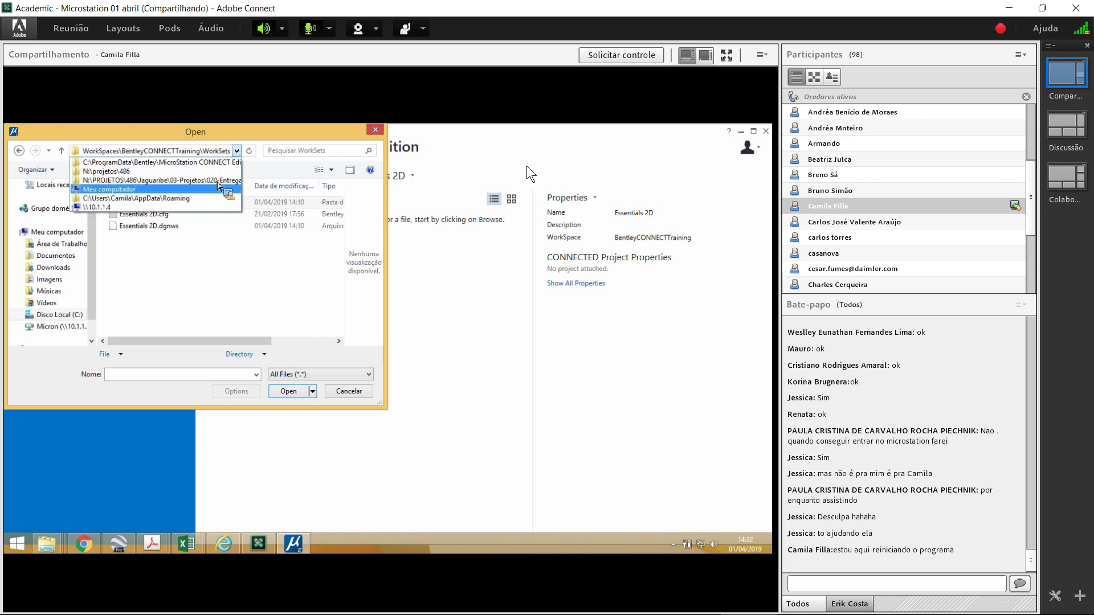
left_click(202, 189)
scroll(194, 284, "down", 3)
scroll(194, 308, "down", 2)
left_click(204, 255)
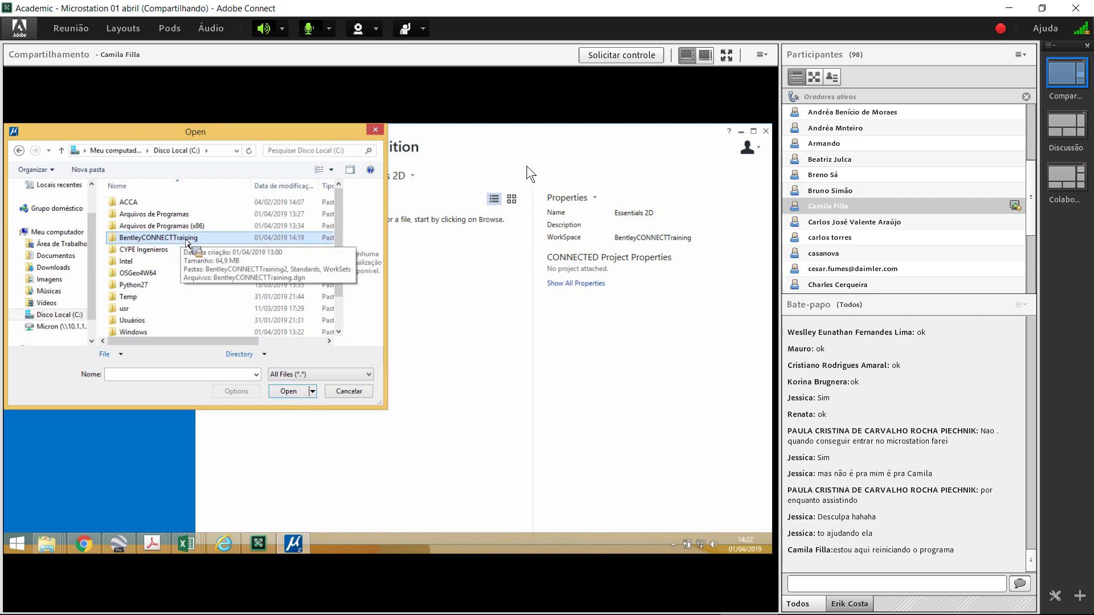
double_click(182, 240)
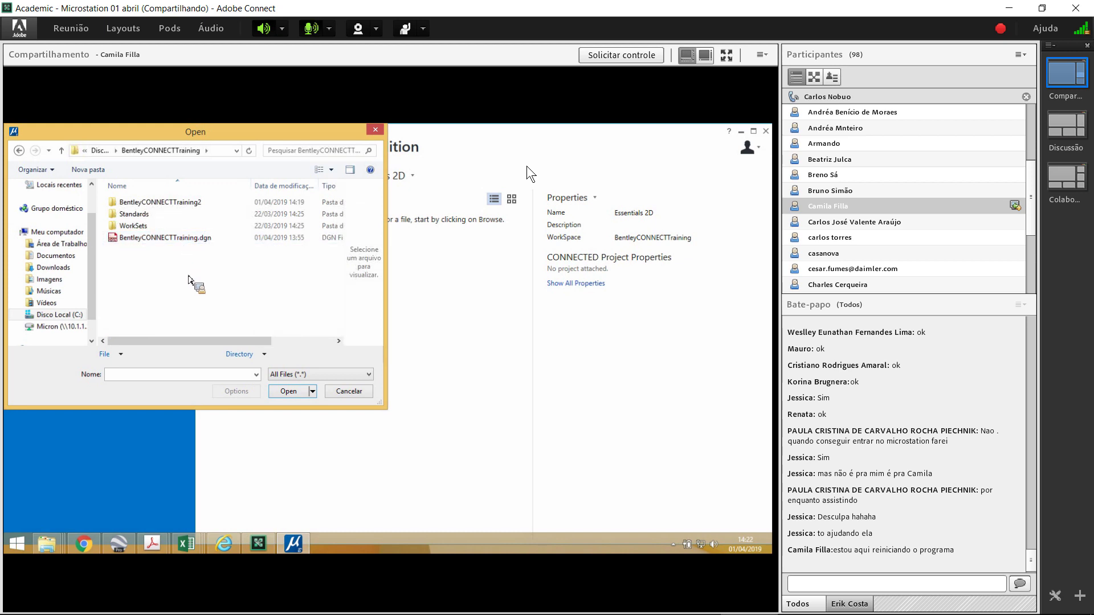
left_click(172, 228)
double_click(172, 228)
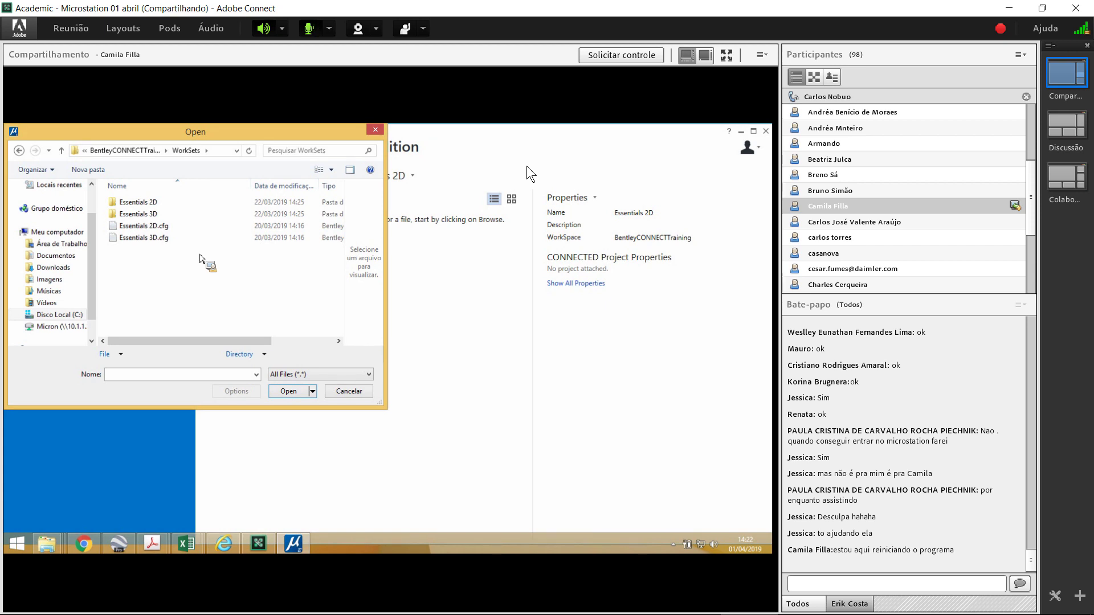
left_click(349, 391)
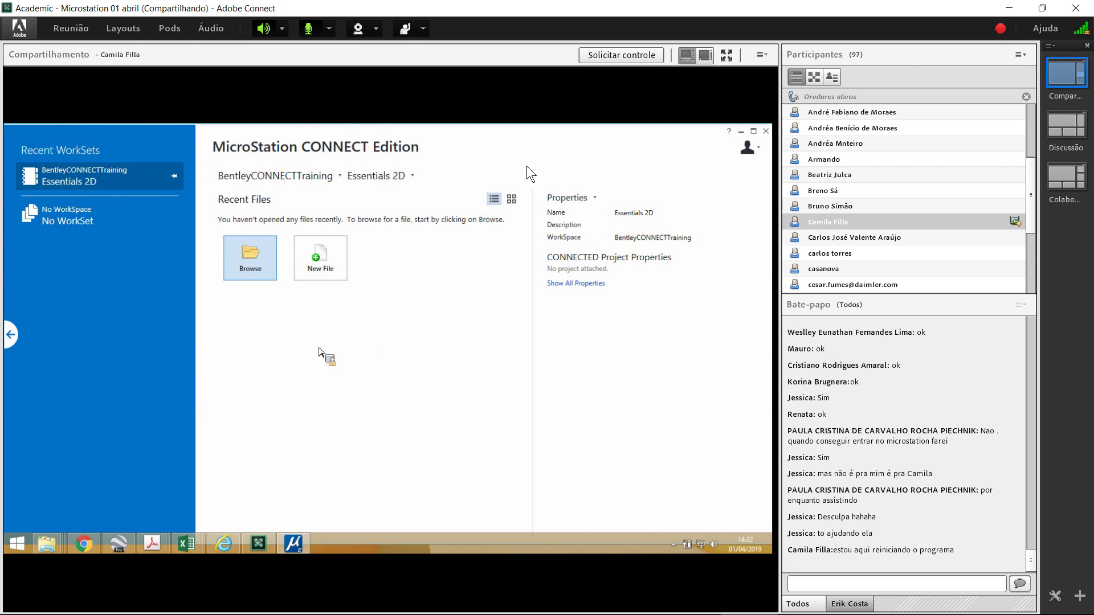
- Start creating a new WorkSpace and name it BentleyWorkshop
left_click(295, 178)
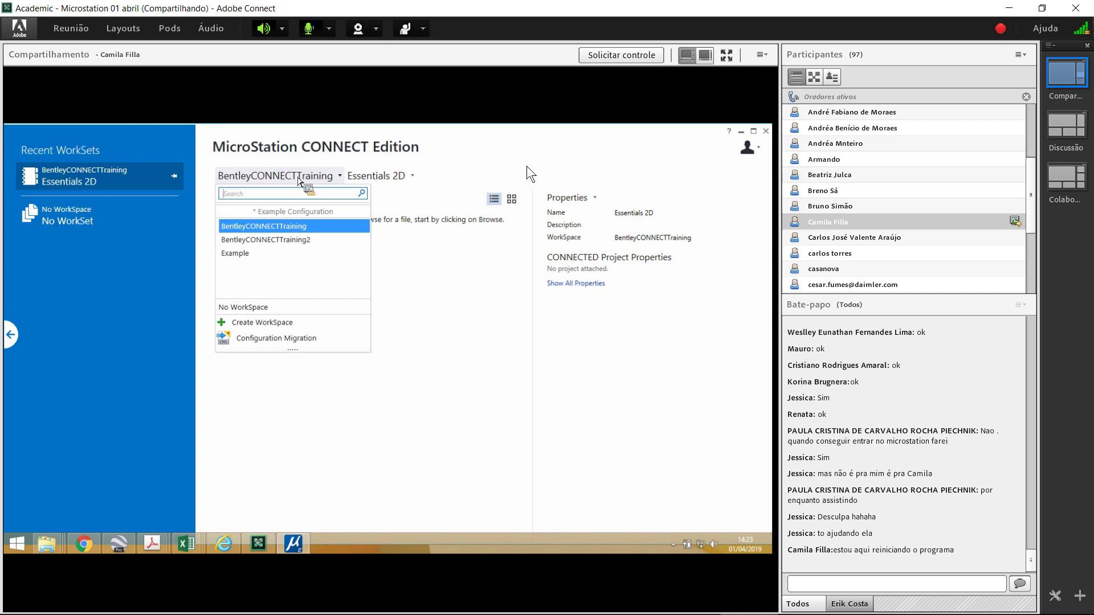
left_click(259, 323)
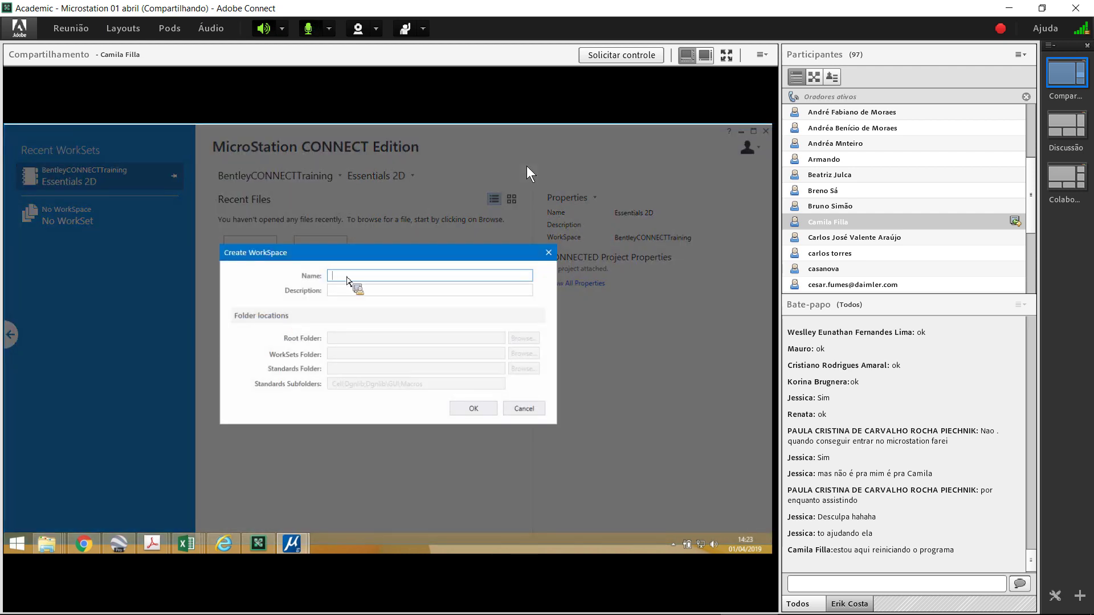
type("B")
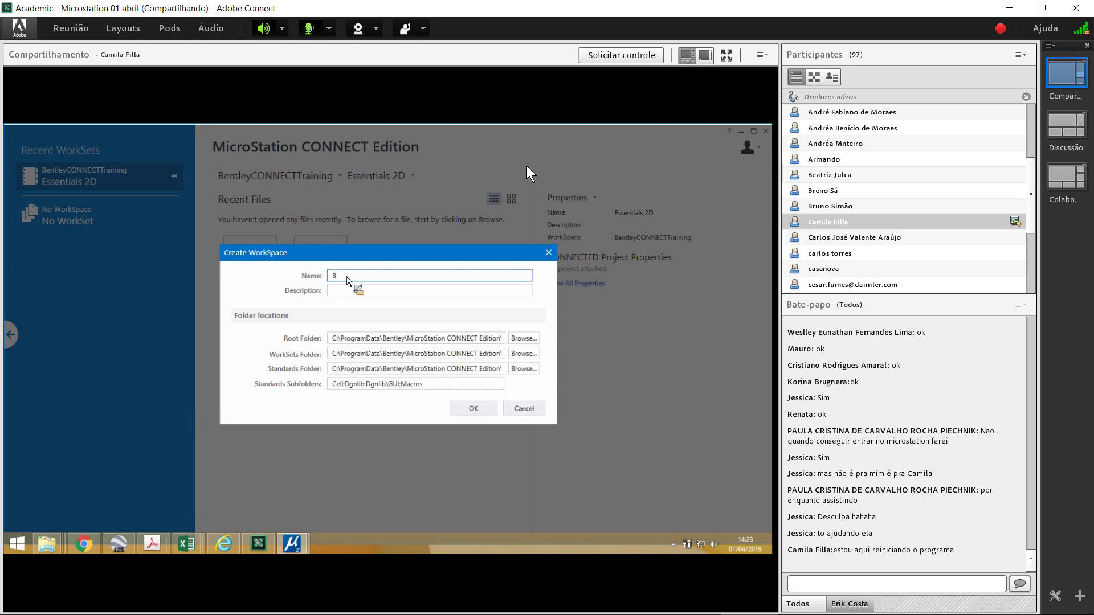
type("entleyWorshop")
left_click(369, 279)
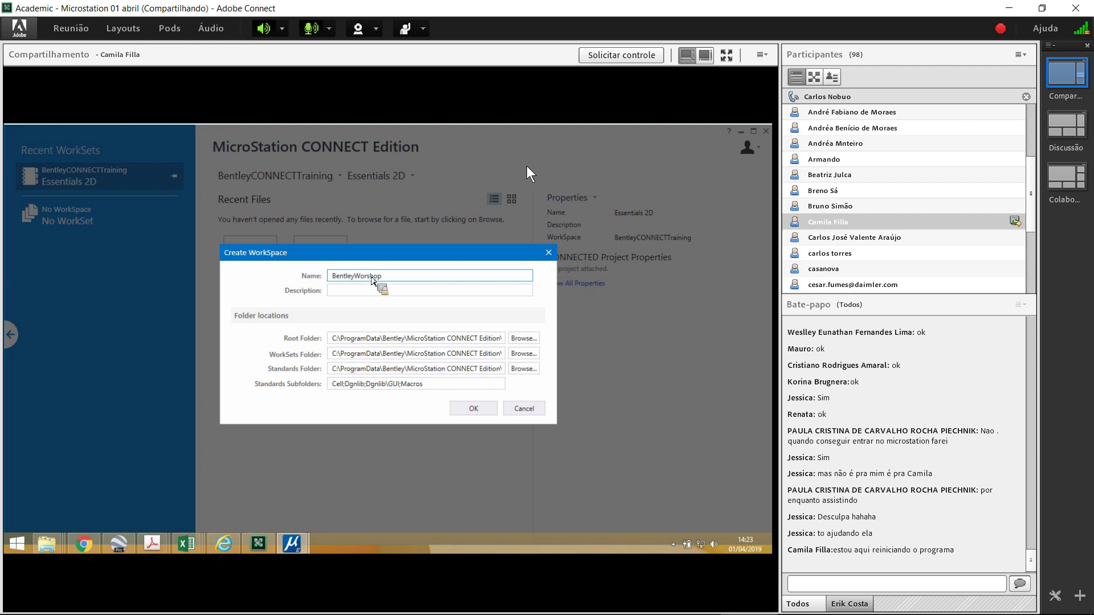
type("k")
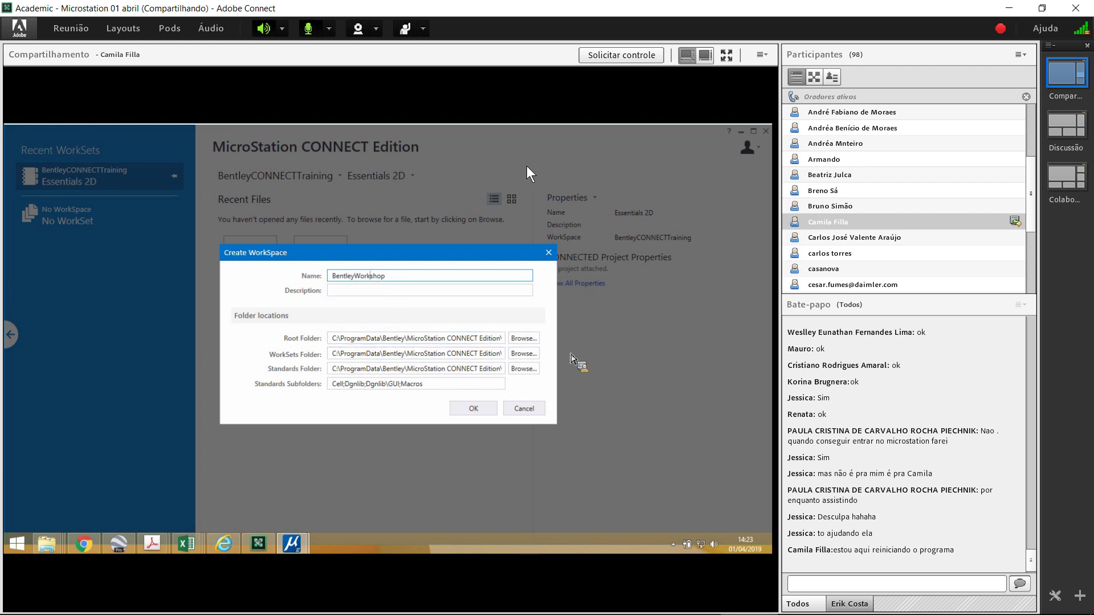
left_click(533, 341)
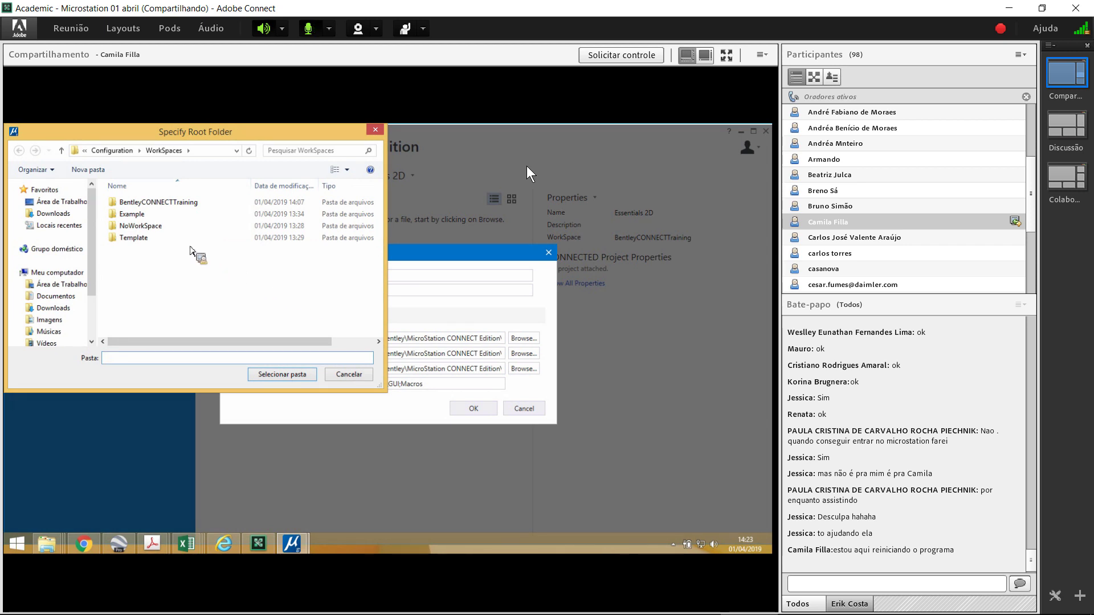
left_click(237, 150)
left_click(237, 151)
left_click(57, 272)
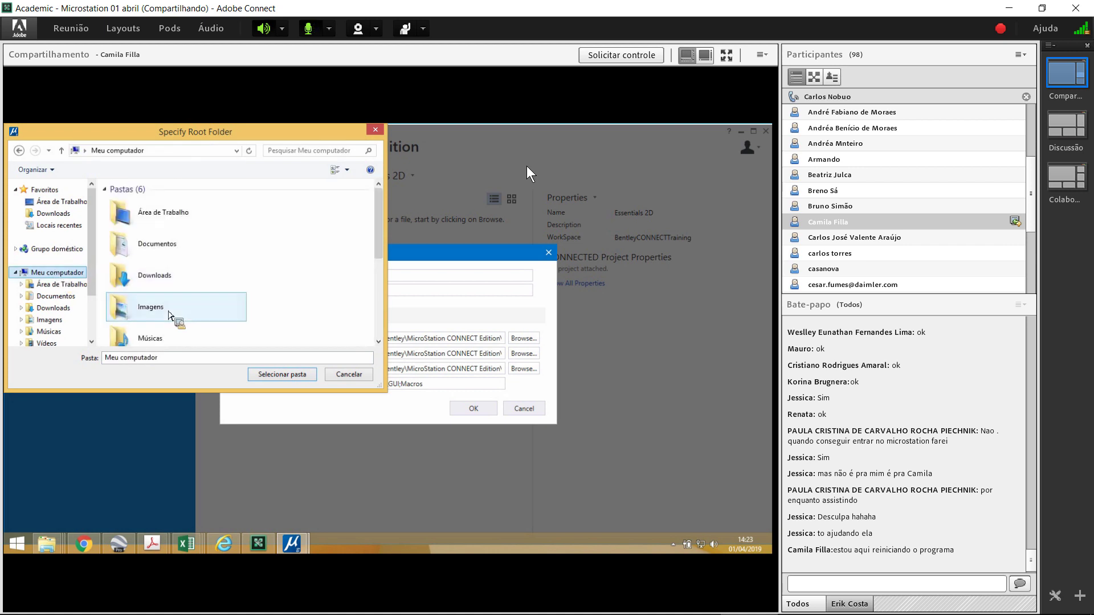
left_click(57, 279)
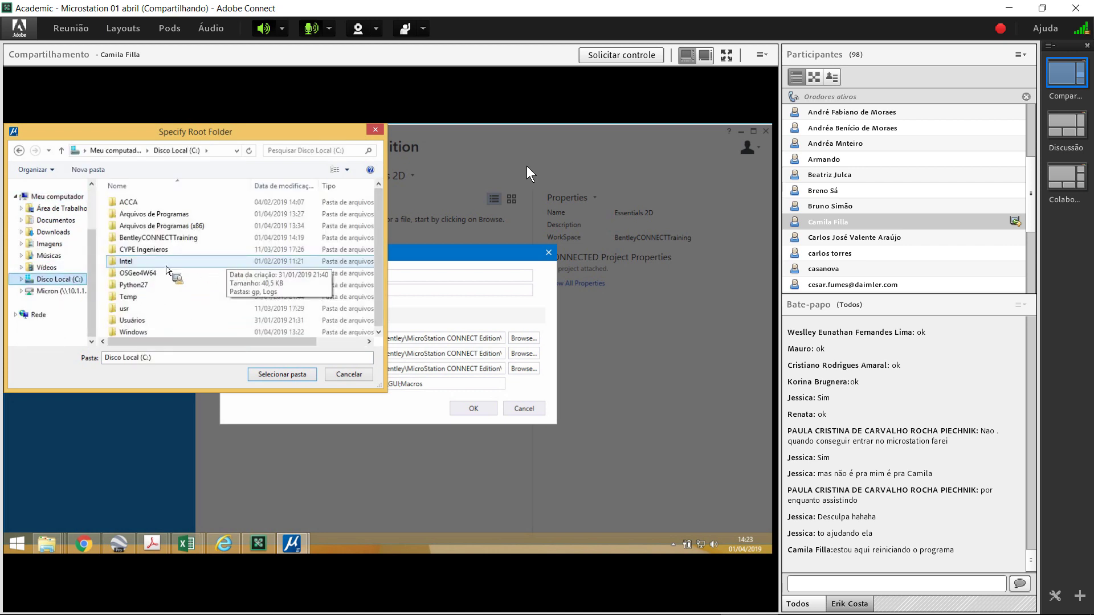
double_click(165, 238)
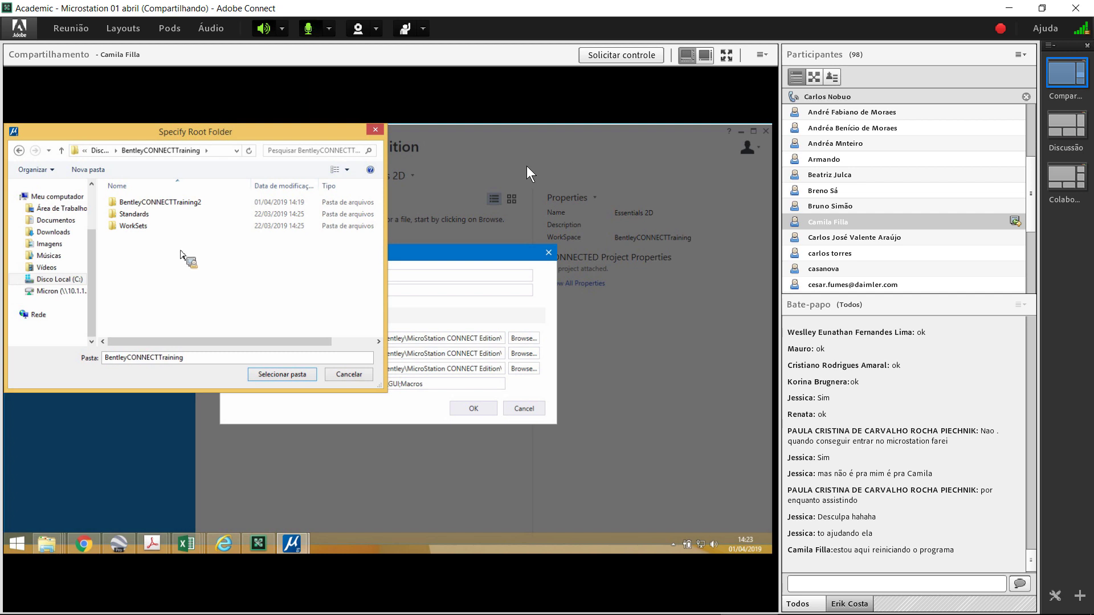
left_click(337, 378)
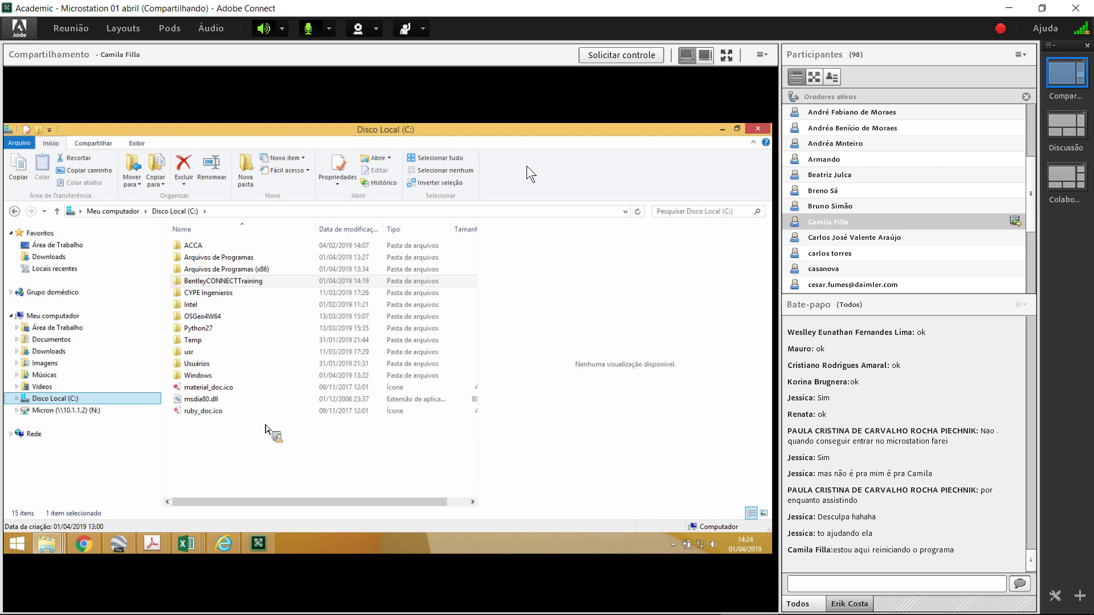
- In File Explorer, go to C:\ProgramData and open the Bentley folder
left_click(229, 213)
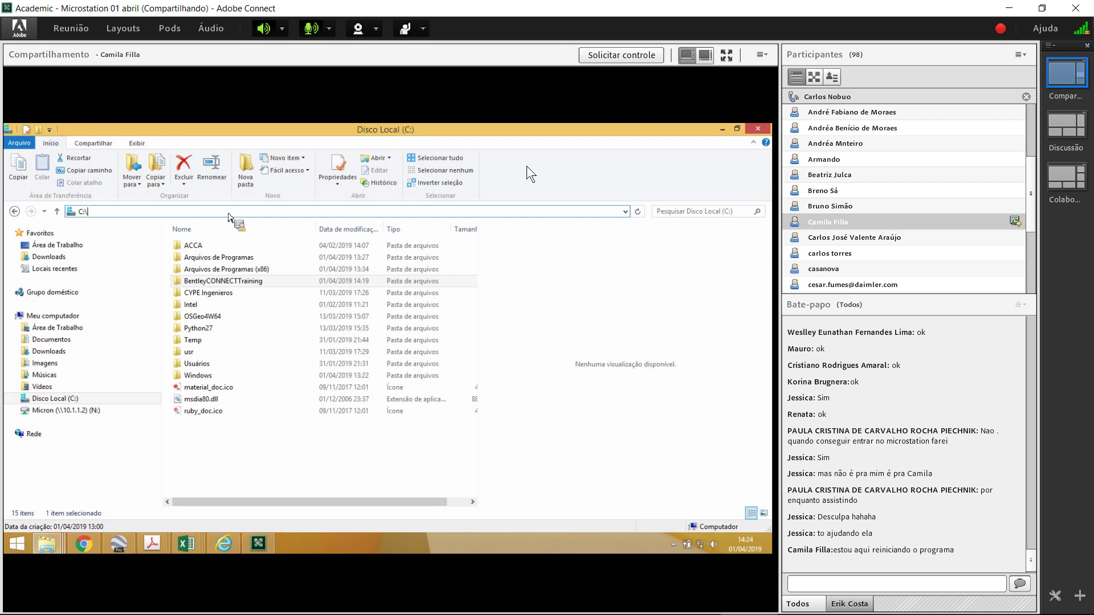
type("pr")
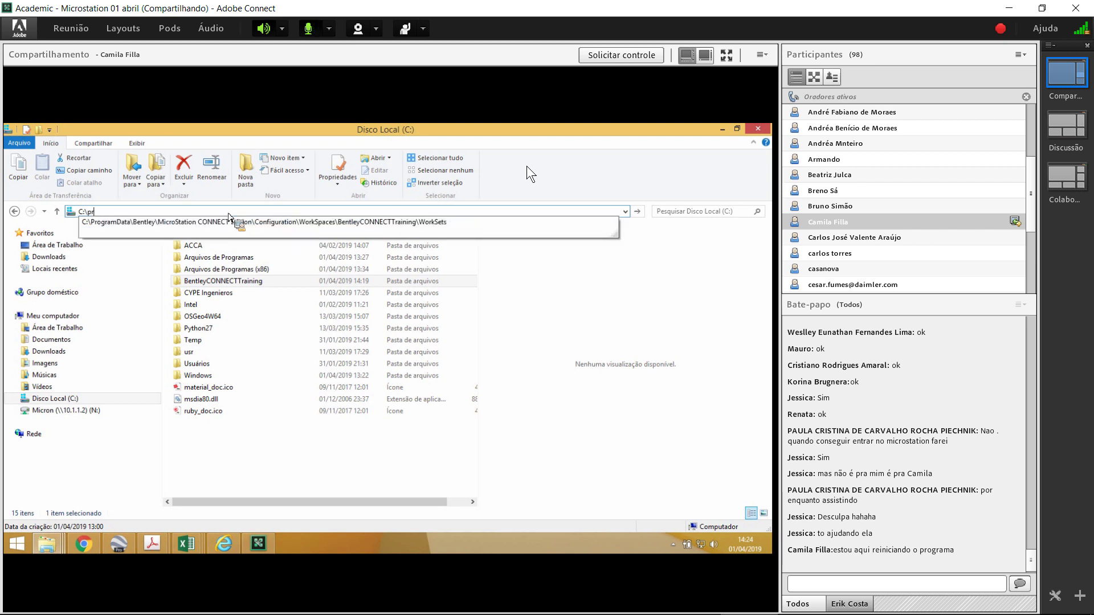
type("ogramdata")
key("Return")
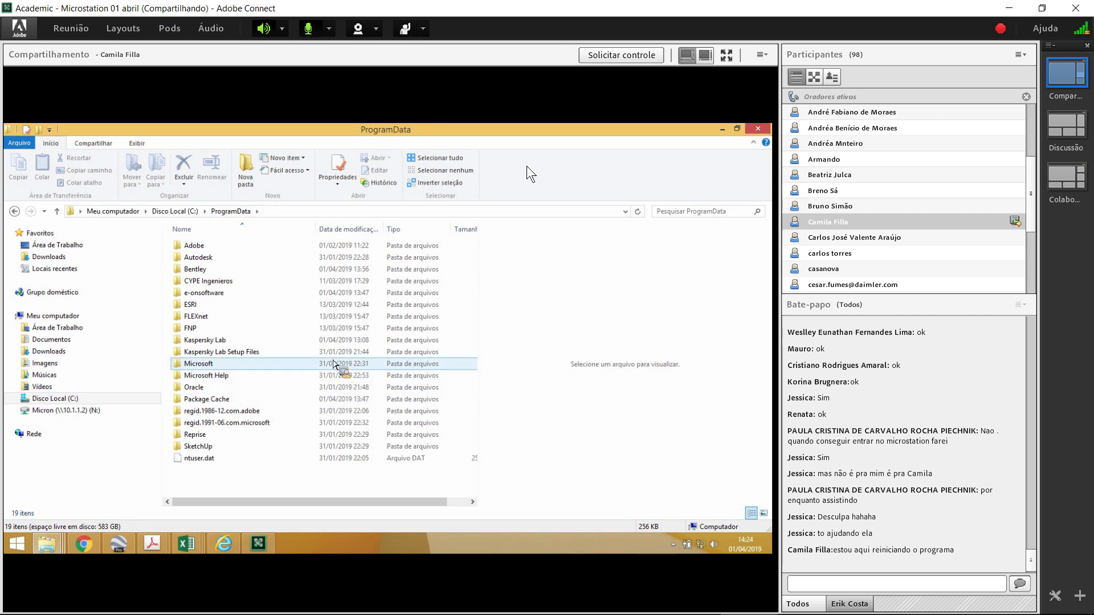
double_click(234, 270)
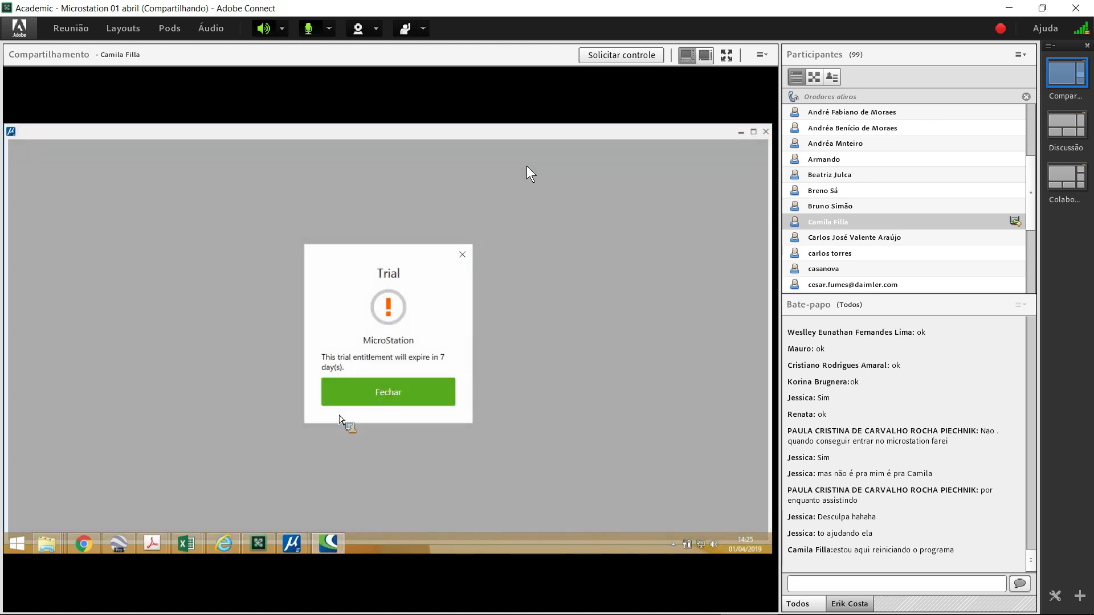
- Start a new WorkSpace named BentleyCONNECTTraining, browse for its root folder, and dismiss the MicroStation trial notices
left_click(414, 398)
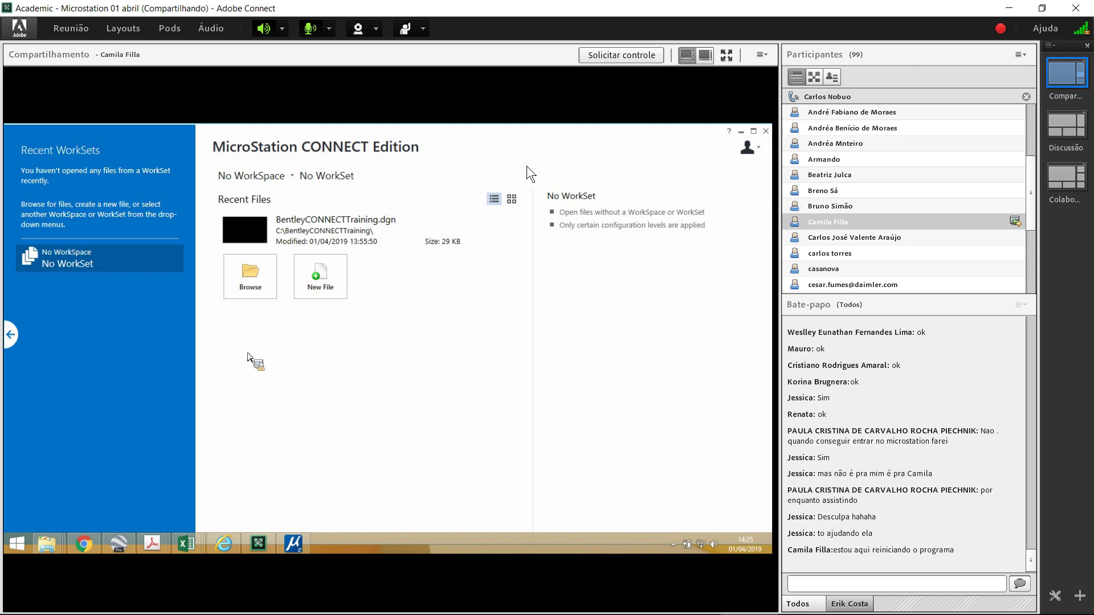
left_click(234, 181)
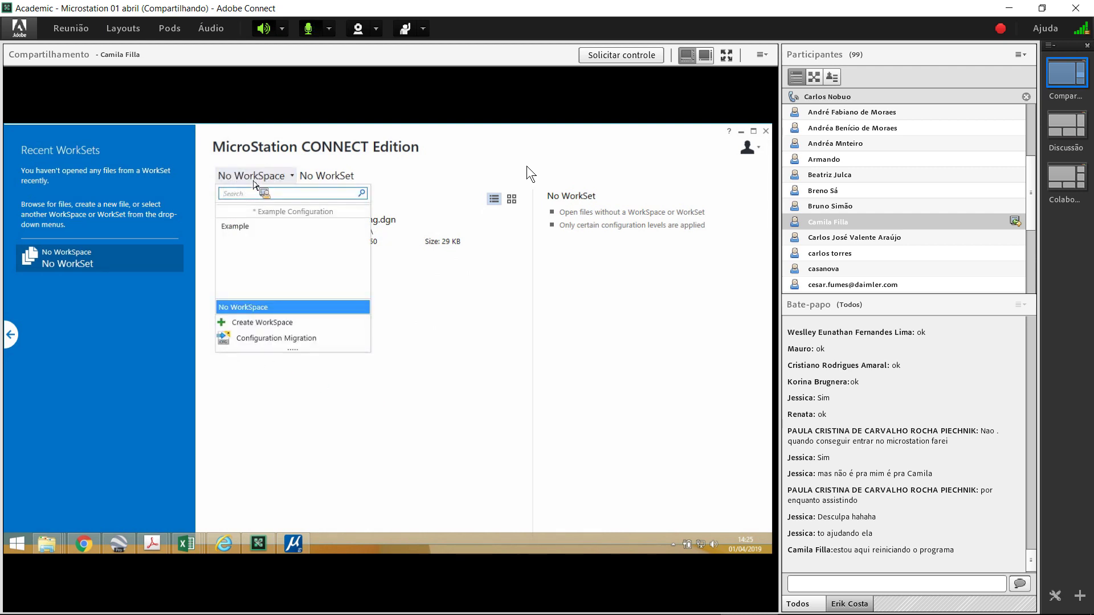
left_click(263, 323)
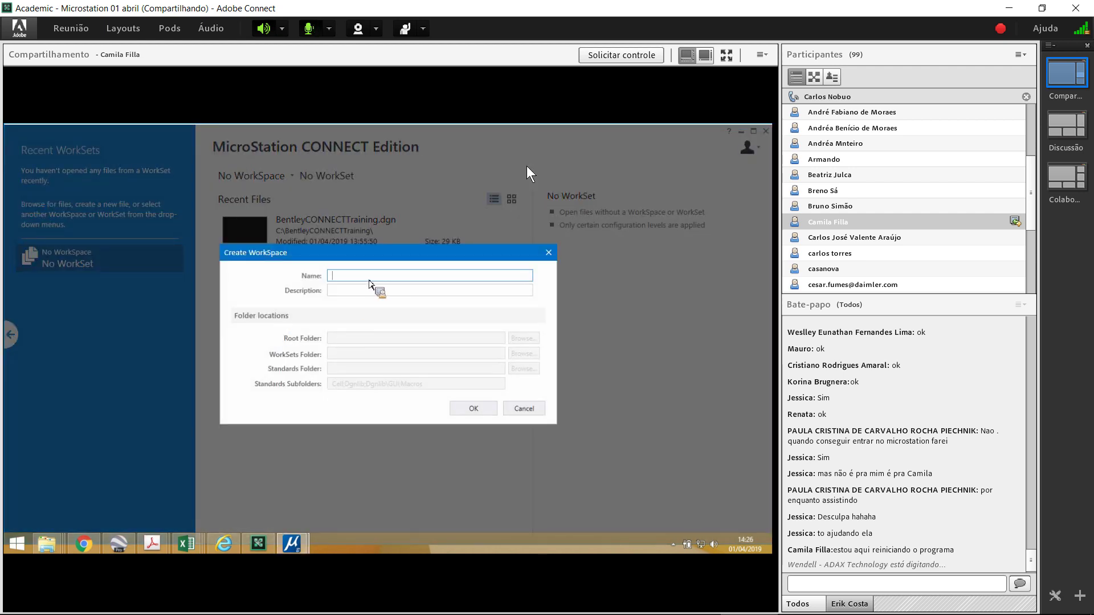
type("BentrlyC")
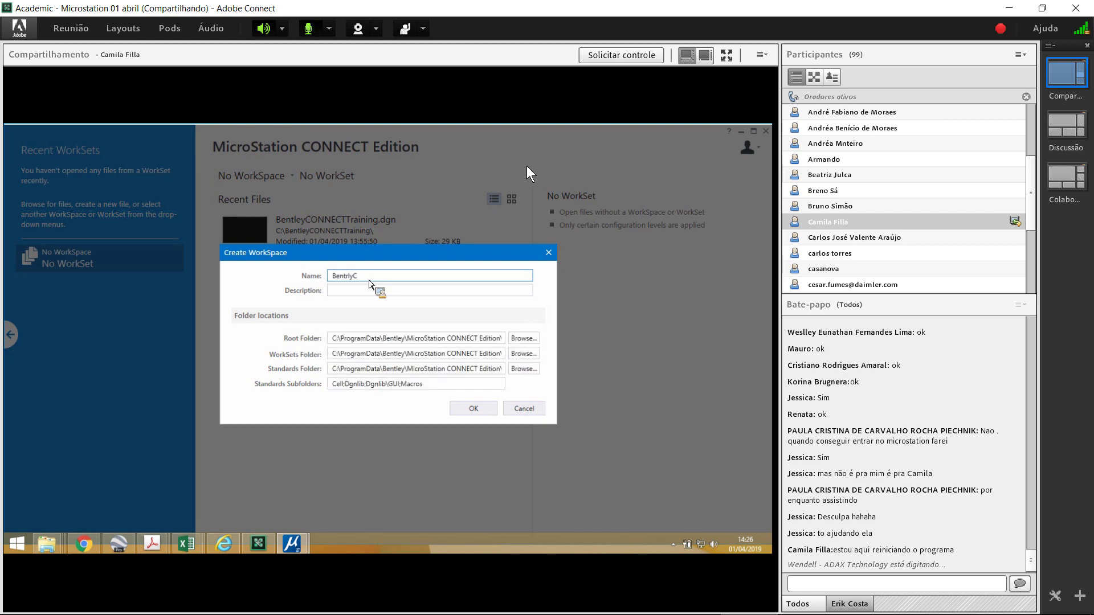
key("BackSpace")
key("BackSpace")
key("BackSpace")
key("BackSpace")
key("BackSpace")
type("leyCONNECTTraining")
left_click(521, 339)
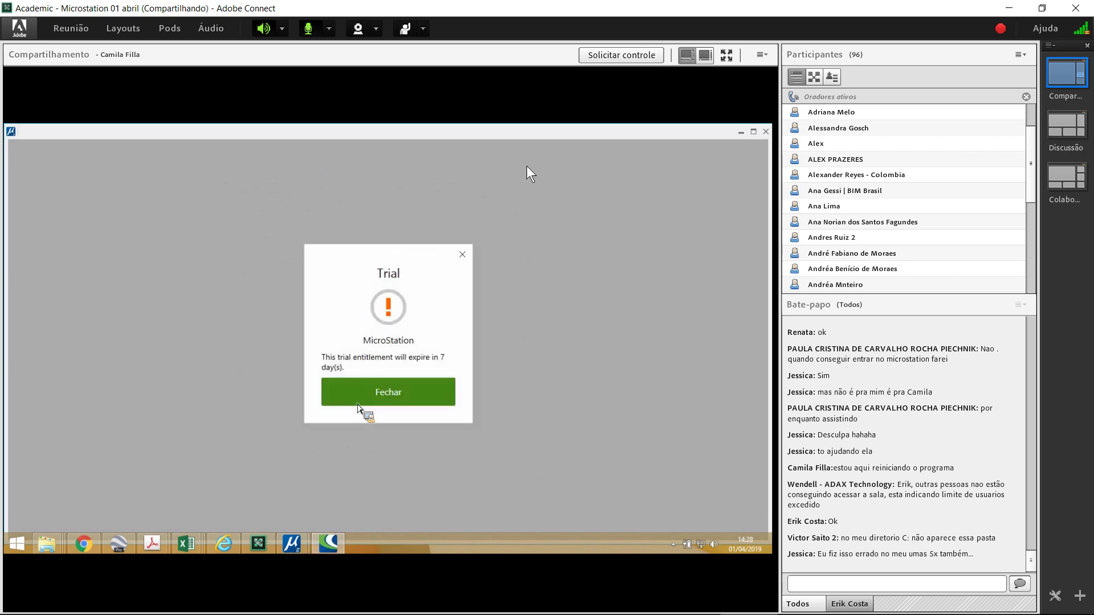
left_click(357, 404)
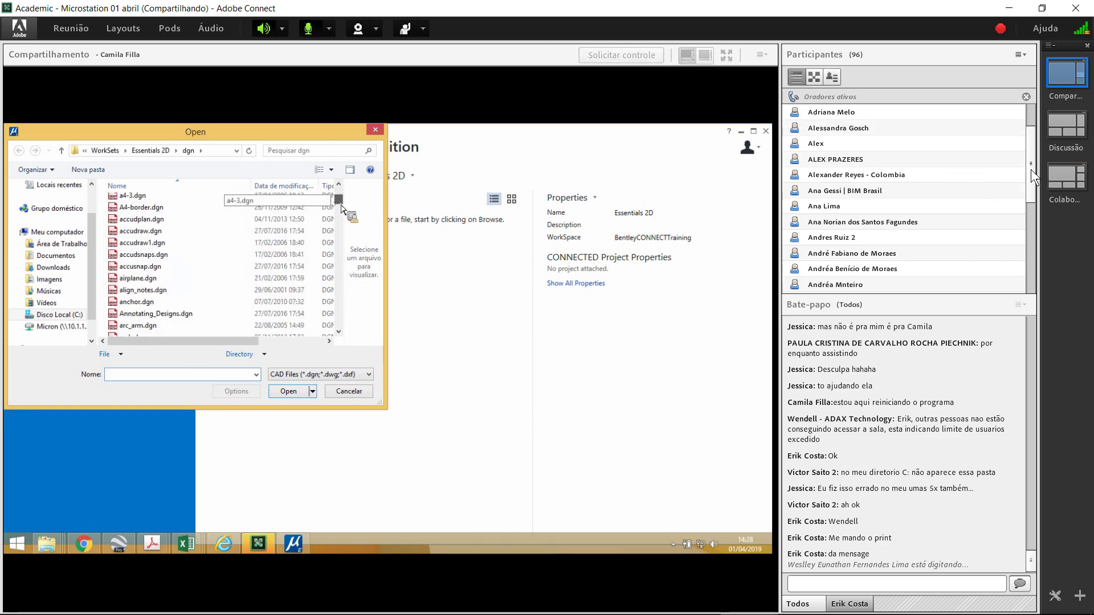
- Locate the presenting participant in the Adobe Connect attendee list, end their screen sharing, and share the First Monitor instead
left_click_drag(1031, 166, 1021, 211)
mouse_move(1021, 211)
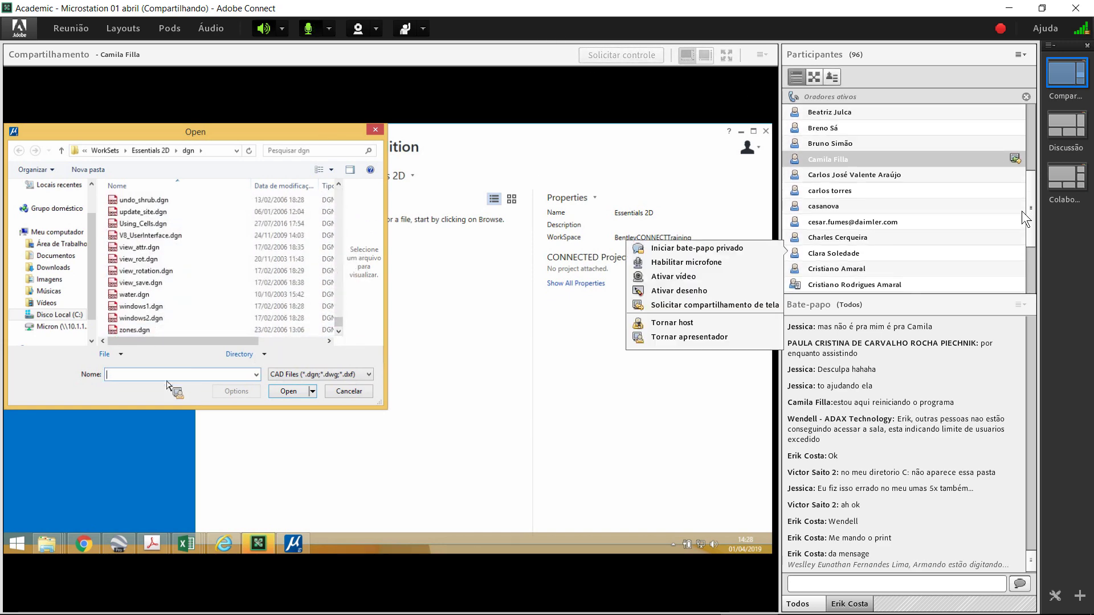
left_click(870, 161)
left_click(720, 210)
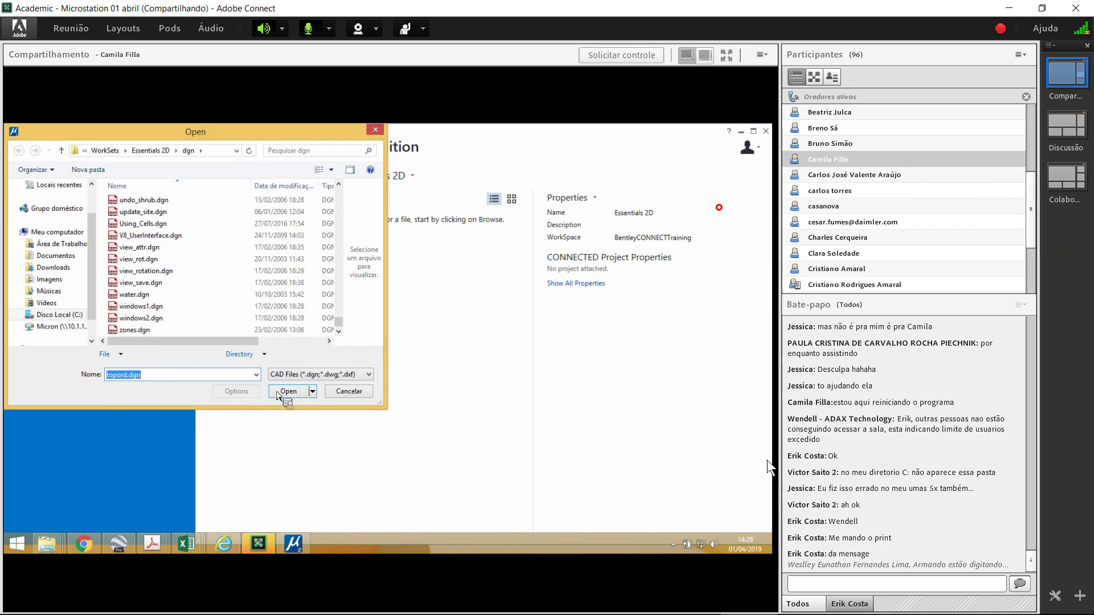
left_click(406, 393)
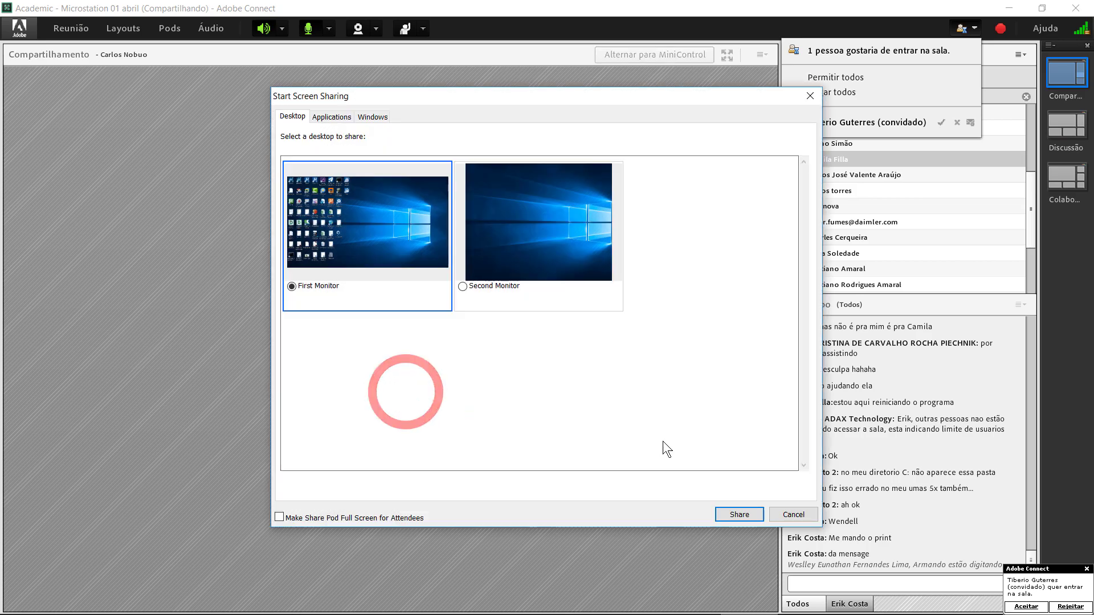
left_click(724, 513)
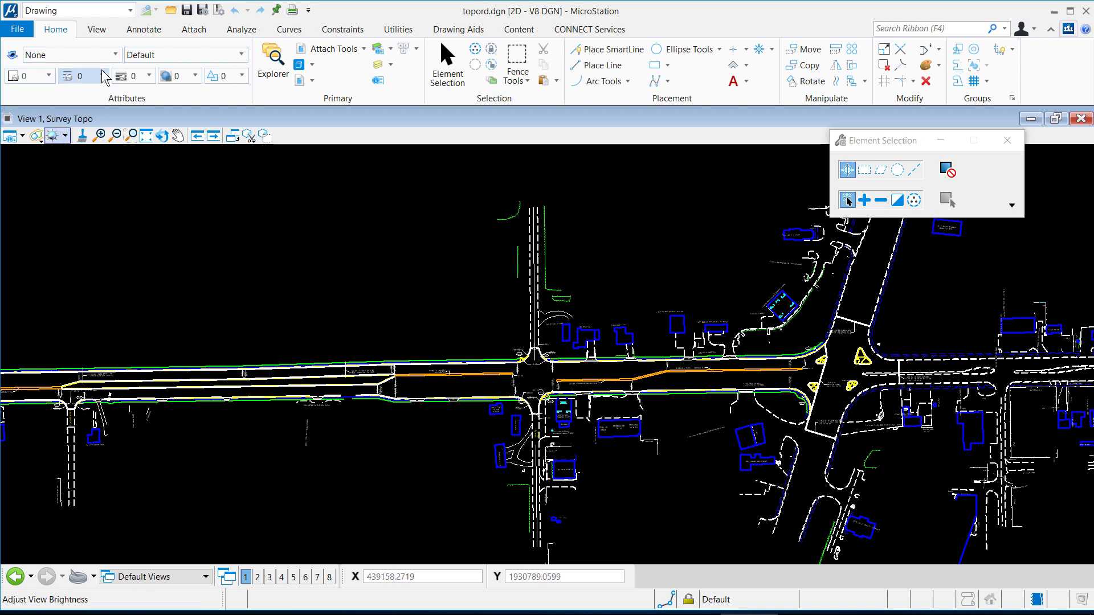
- In MicroStation, examine the System (PC) and File categories of the application settings and return to the drawing
left_click(17, 29)
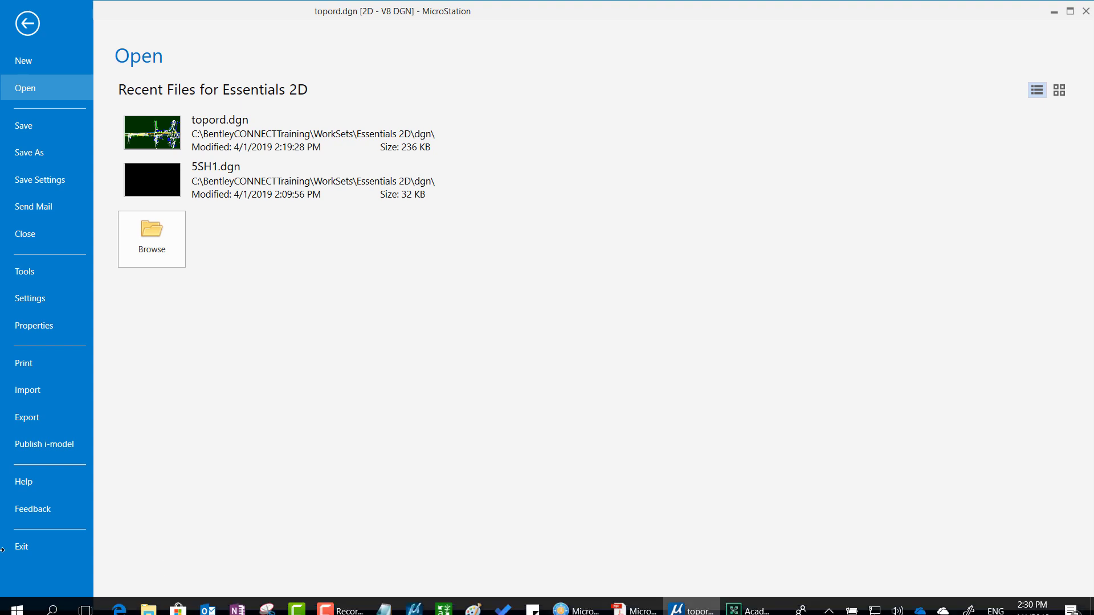
left_click(52, 300)
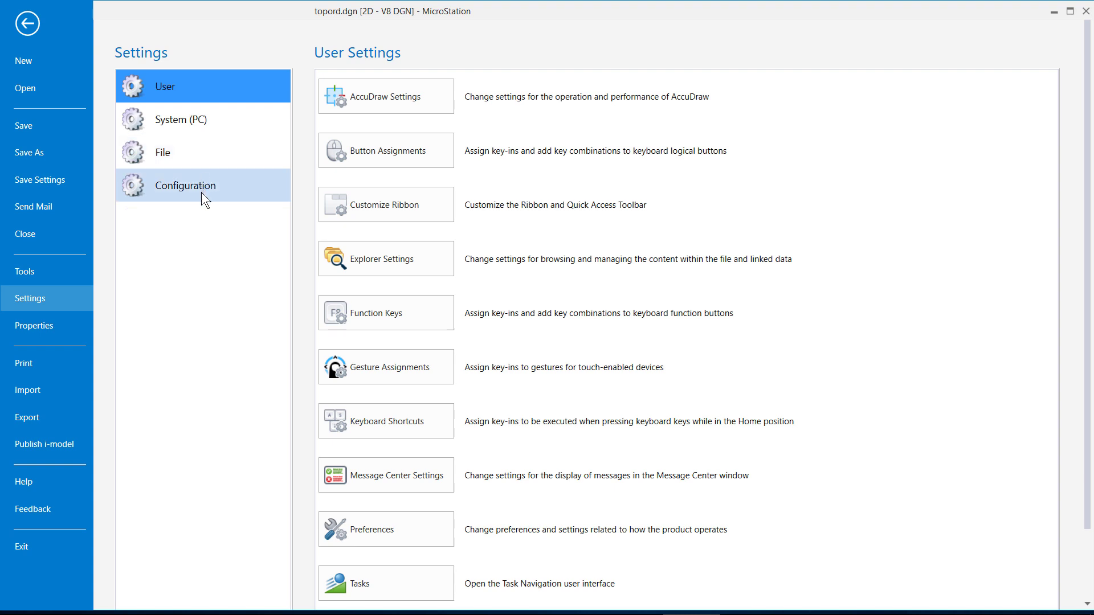
left_click(207, 112)
left_click(202, 151)
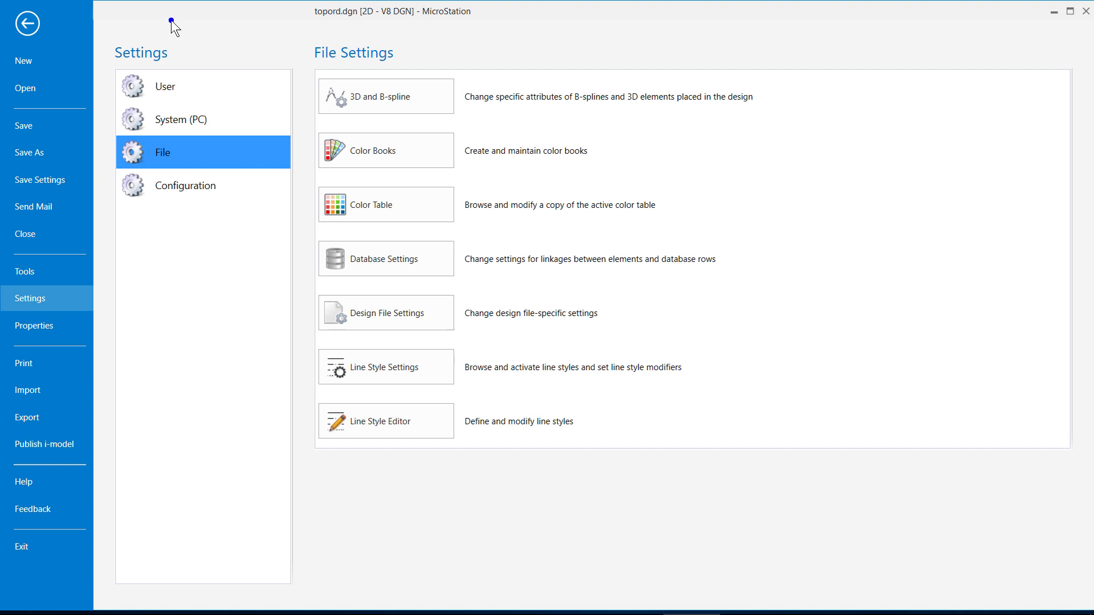
mouse_move(170, 20)
left_mouse_down()
mouse_move(49, 23)
mouse_move(76, 10)
mouse_move(45, 23)
mouse_move(70, 38)
left_mouse_up()
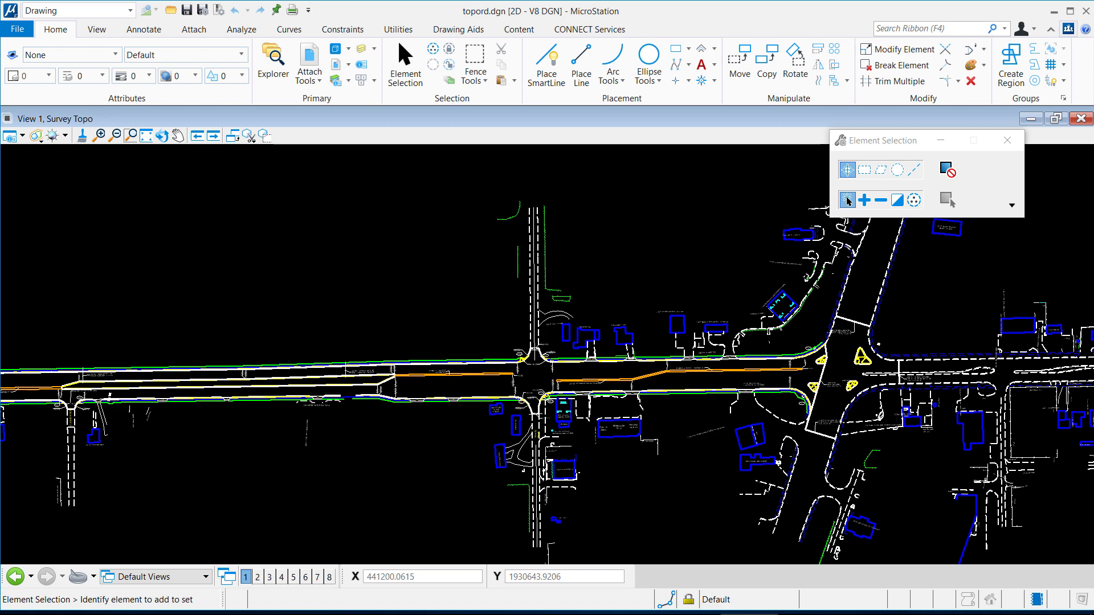
- Switch to the MicroStation Essential PDF in Adobe Acrobat Reader, maximize it, and review the Interface Ribbon page
key("alt+Tab")
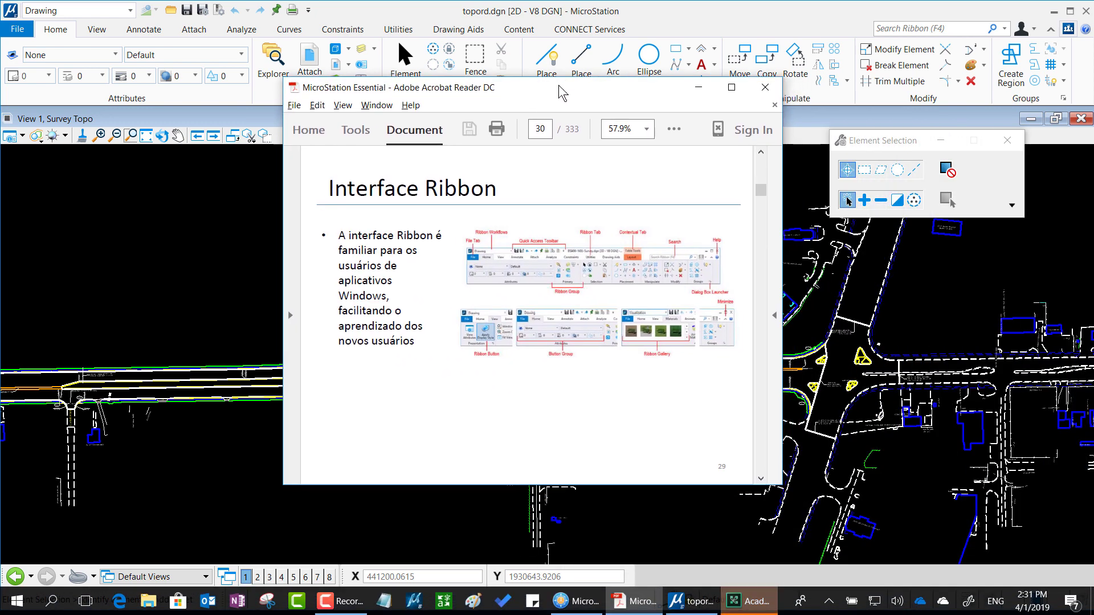
double_click(558, 85)
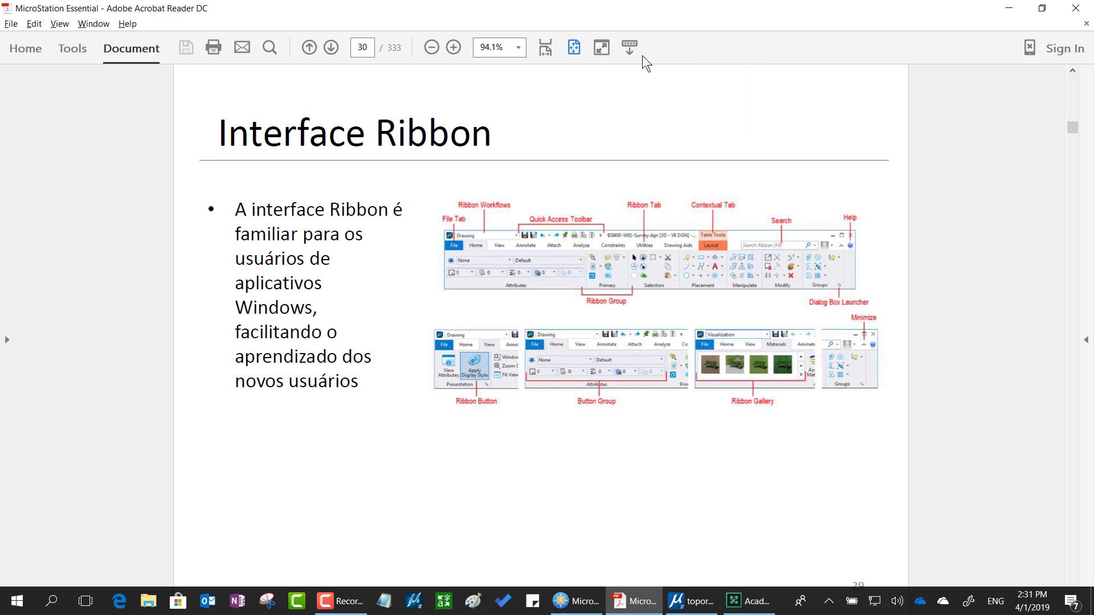
left_click_drag(627, 18, 1064, 145)
left_click(847, 201)
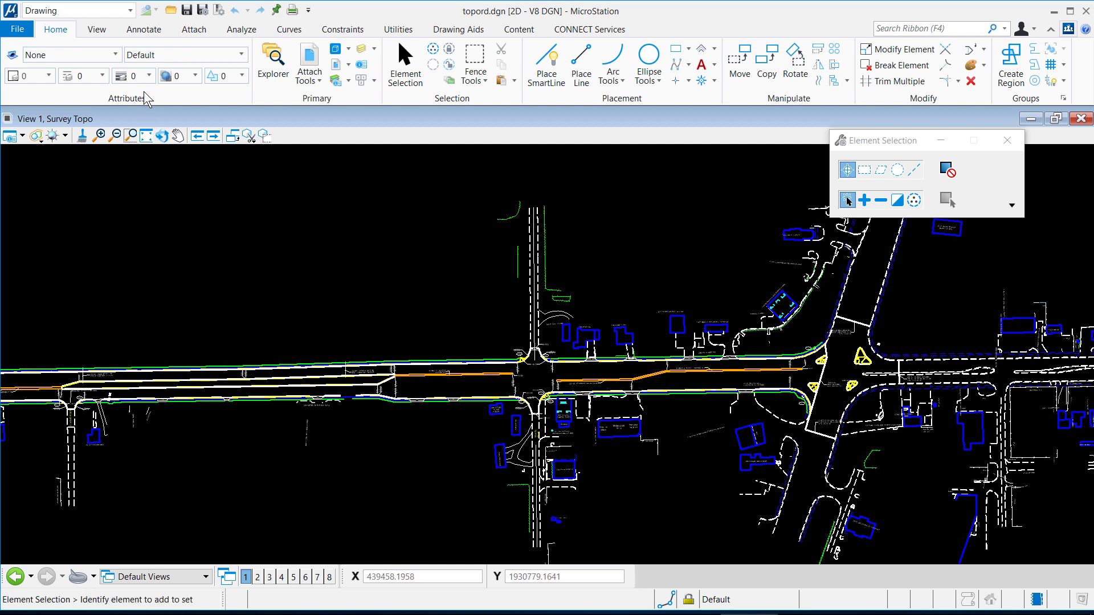
- Back in MicroStation, circle the workflow selector in blue on screen, point a green arrow at it, and clear the annotations
mouse_move(4, 18)
left_mouse_down()
mouse_move(57, 40)
mouse_move(117, 38)
mouse_move(151, 3)
left_mouse_up()
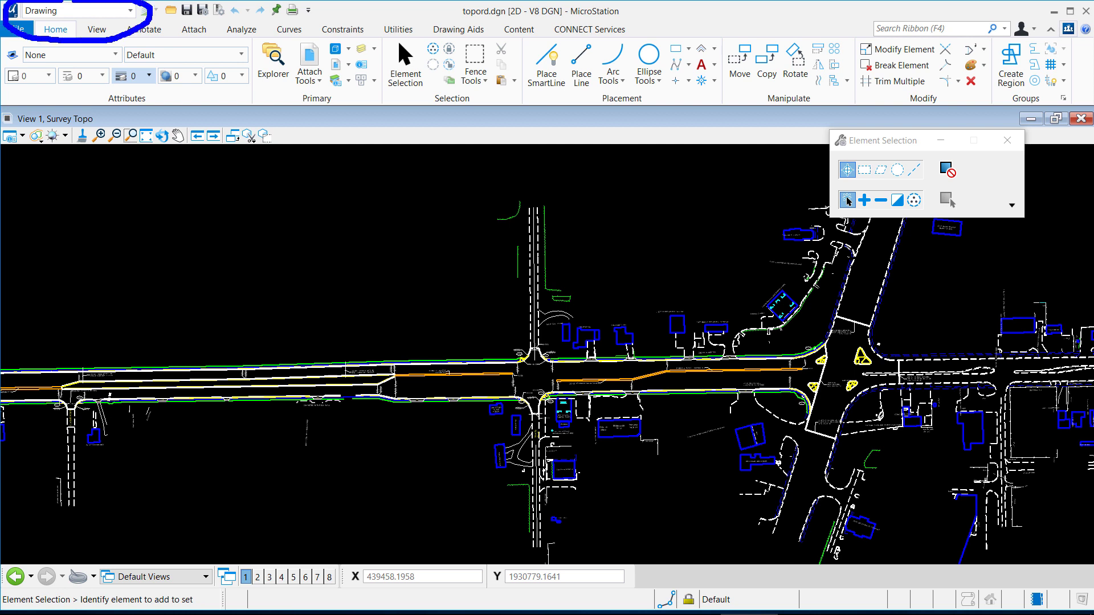
key("g")
mouse_move(181, 244)
left_mouse_down()
mouse_move(112, 51)
mouse_move(100, 76)
left_mouse_up()
left_click_drag(114, 48, 181, 72)
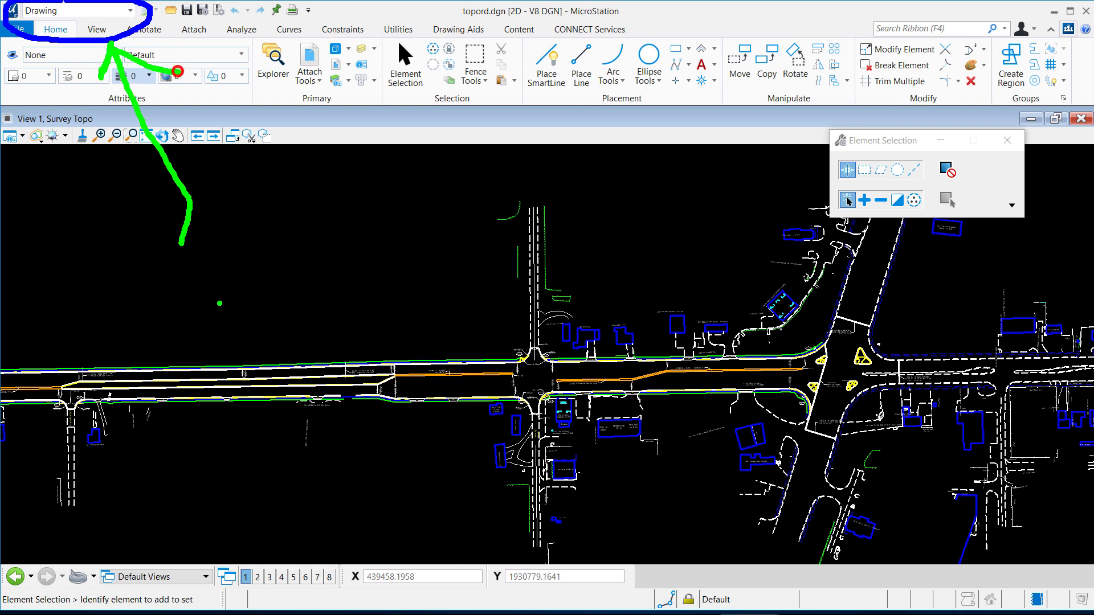
key("Escape")
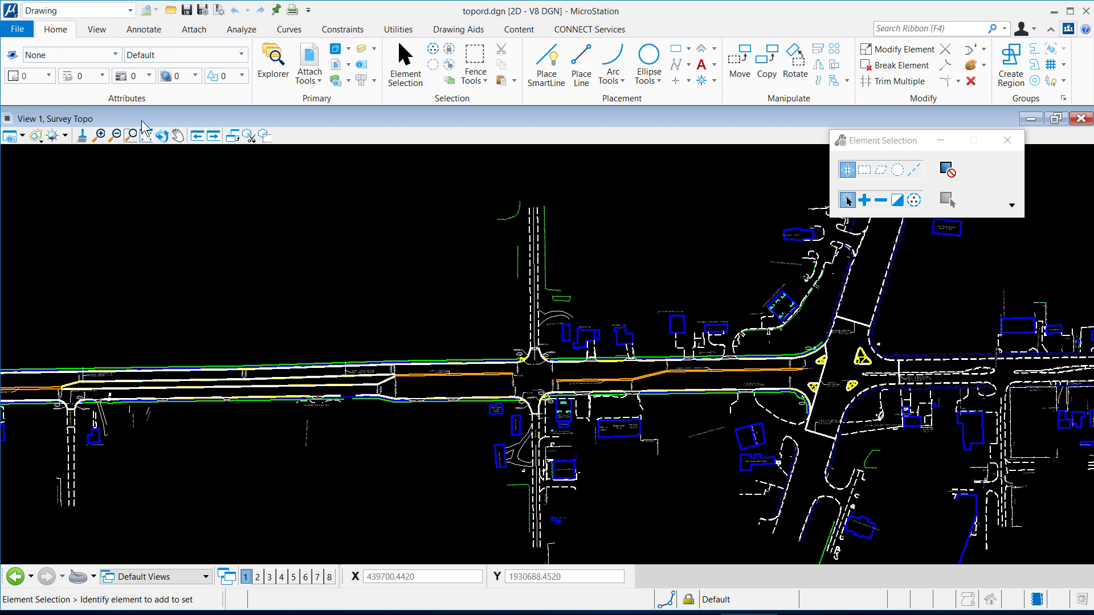
- Show the tools of the Reality Modeling and Task Navigation workflows and return to the Drawing workflow
left_click(134, 16)
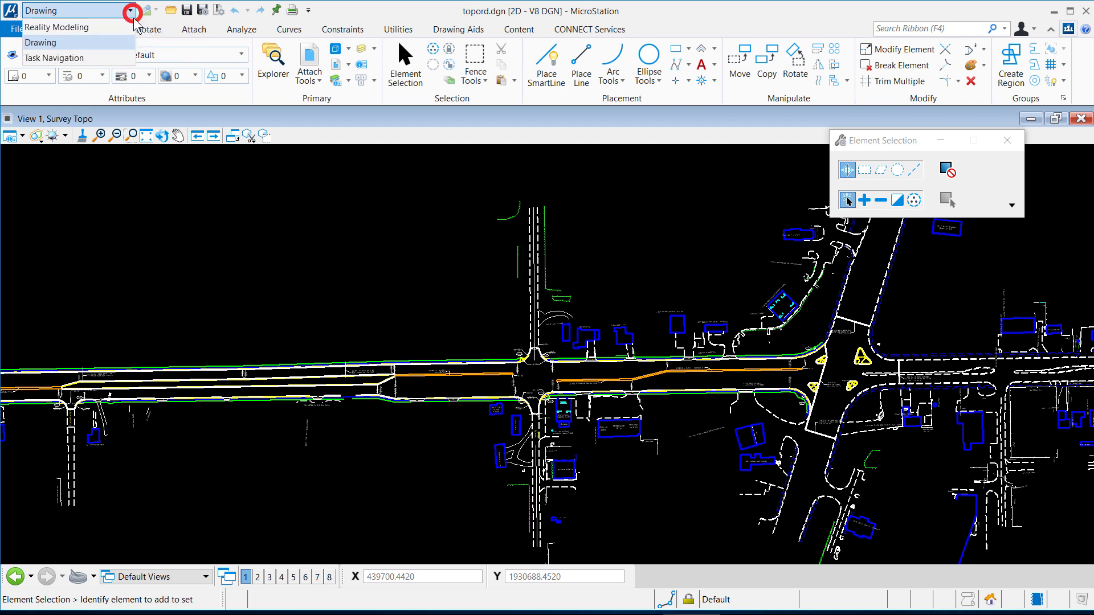
left_click(65, 27)
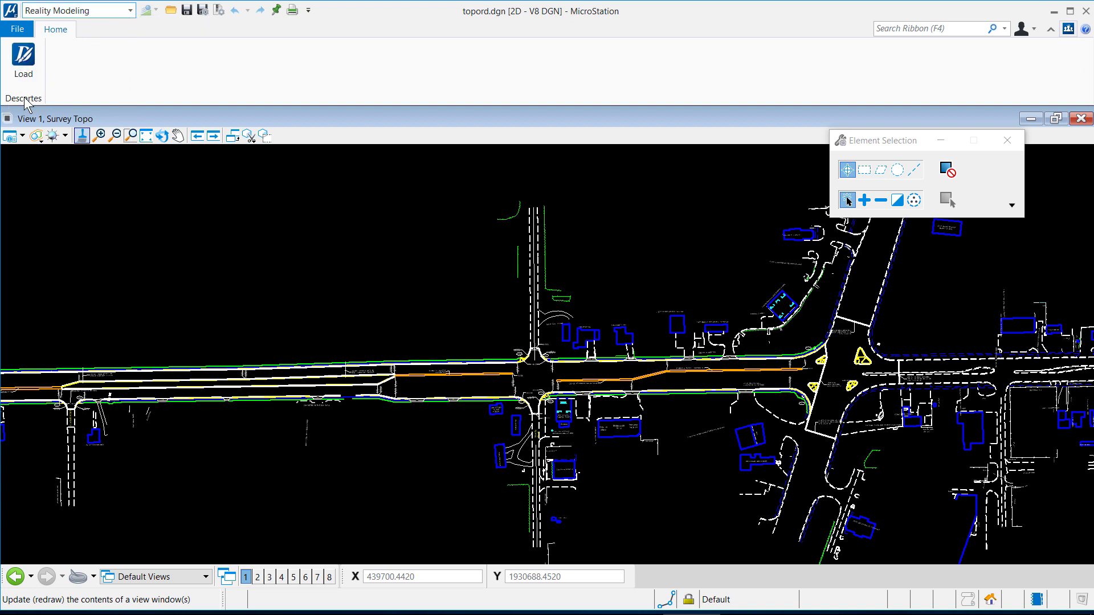
left_click(120, 11)
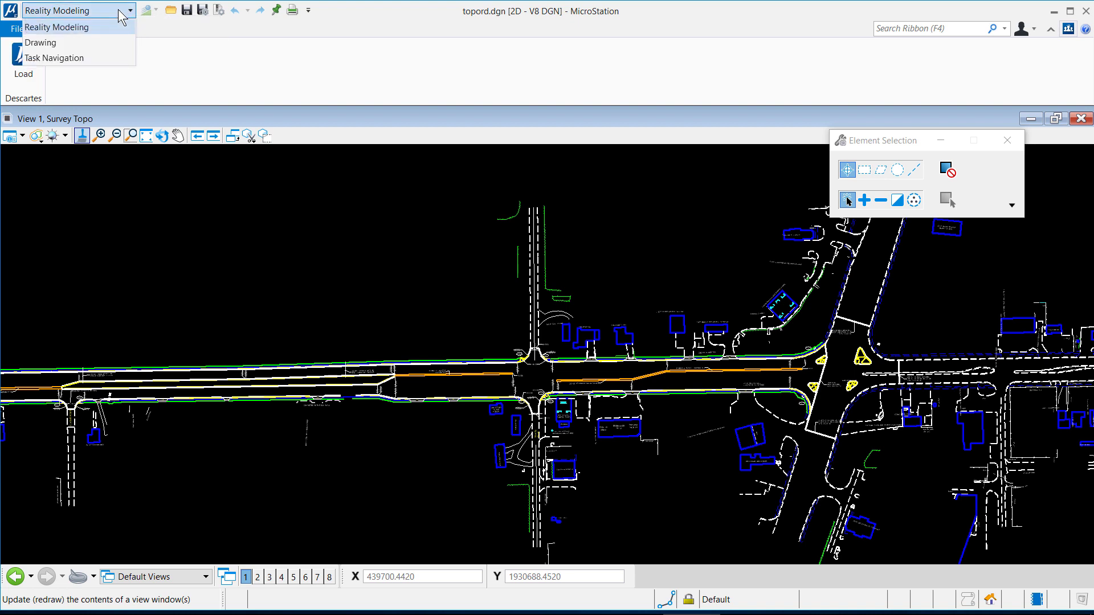
left_click(83, 57)
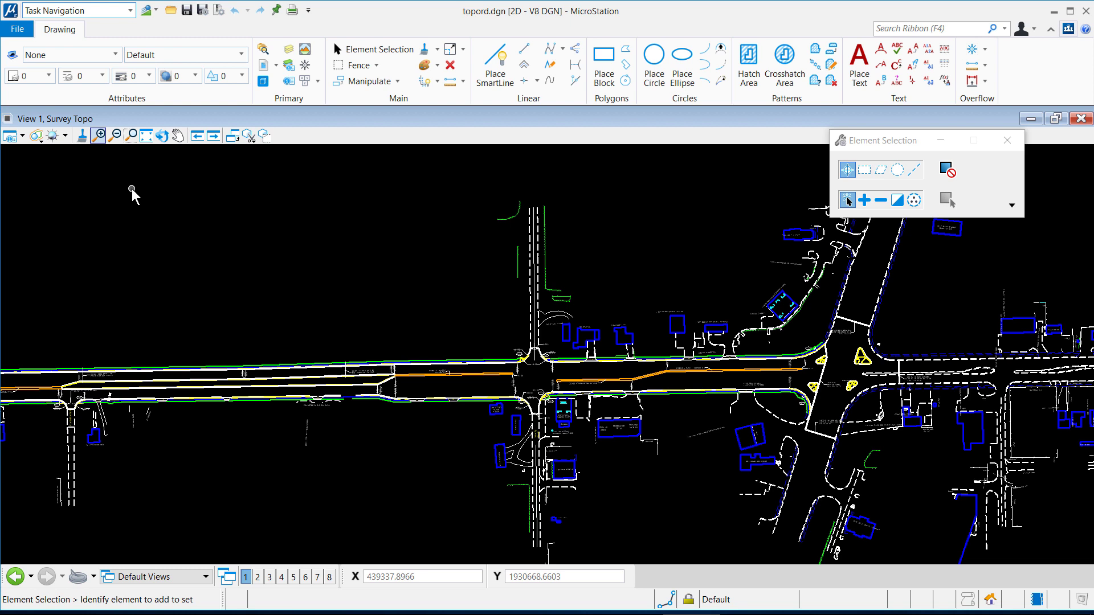
left_click(249, 135)
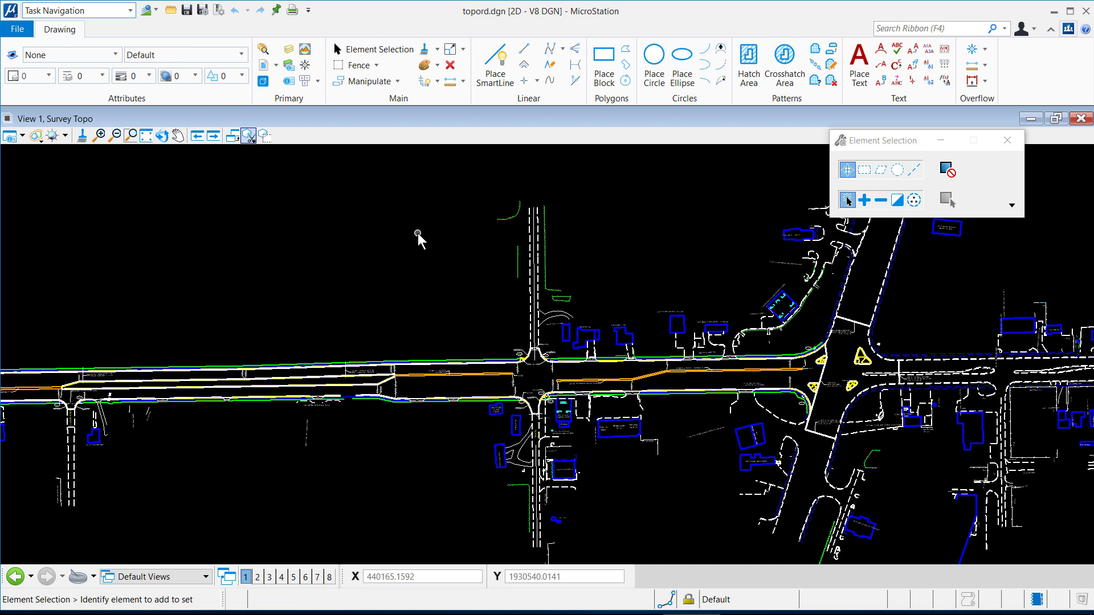
left_click(92, 14)
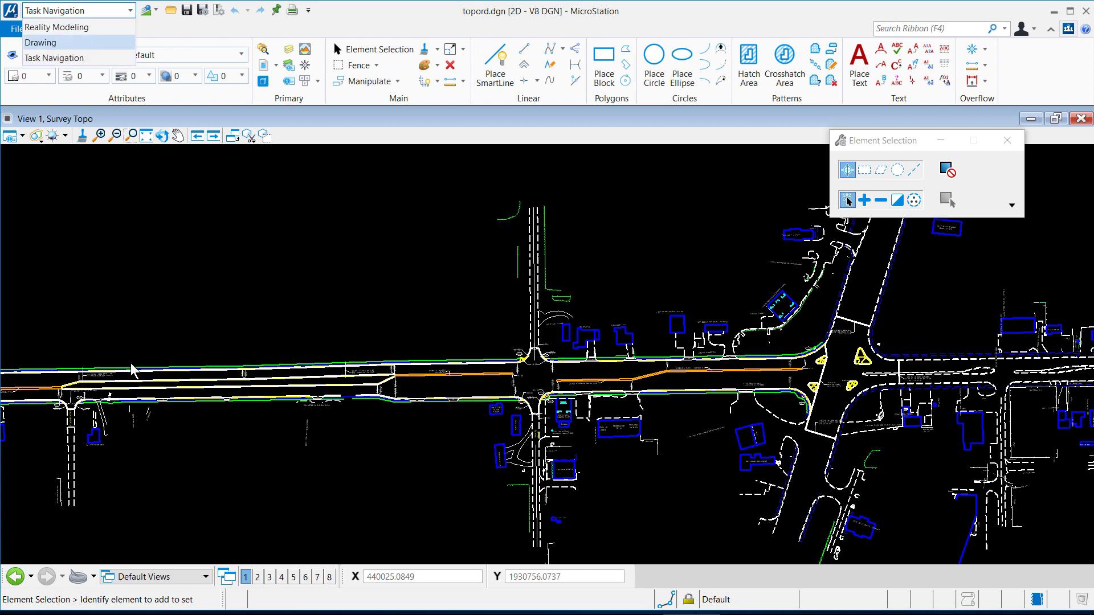
left_click(83, 41)
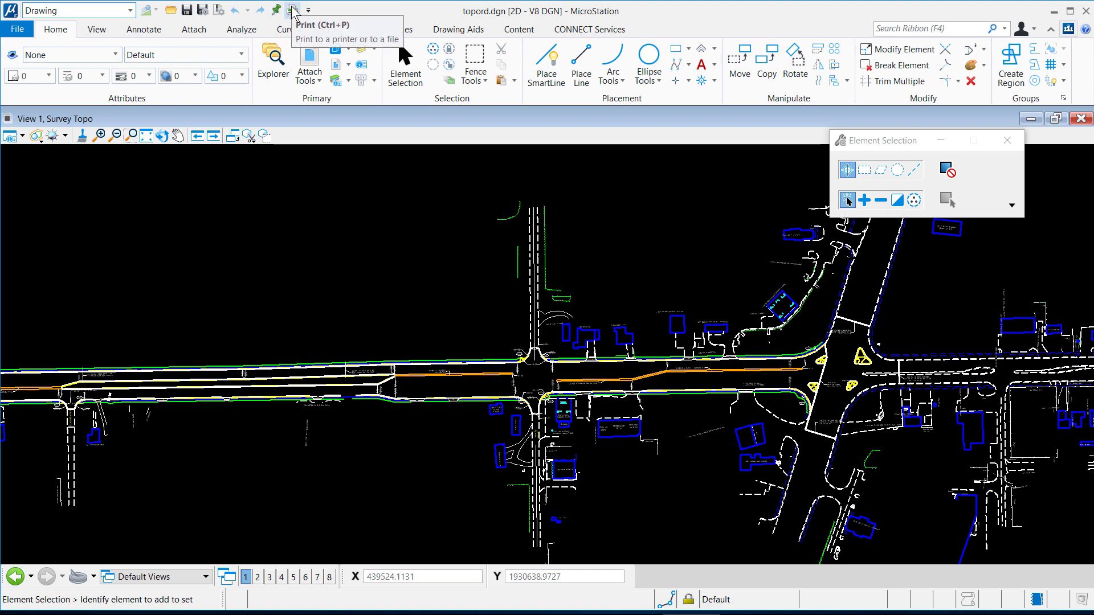
- Look through the Drawing workflow's ribbon categories from View through CONNECT Services and return to Home
left_click(97, 29)
left_click(143, 30)
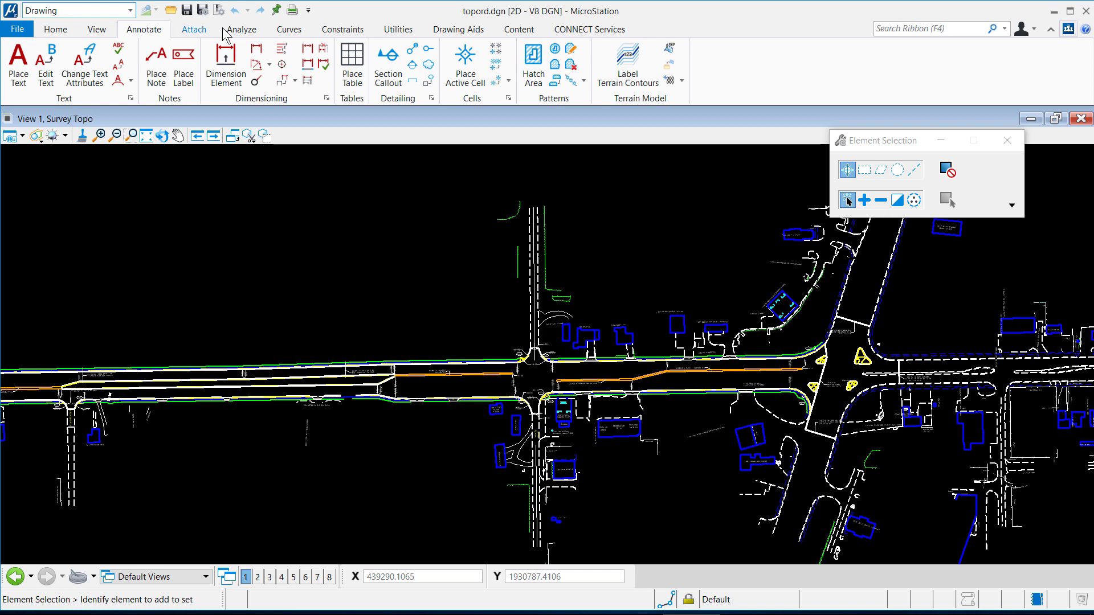
left_click(197, 29)
left_click(242, 30)
left_click(289, 29)
left_click(336, 29)
left_click(397, 30)
left_click(458, 30)
left_click(518, 34)
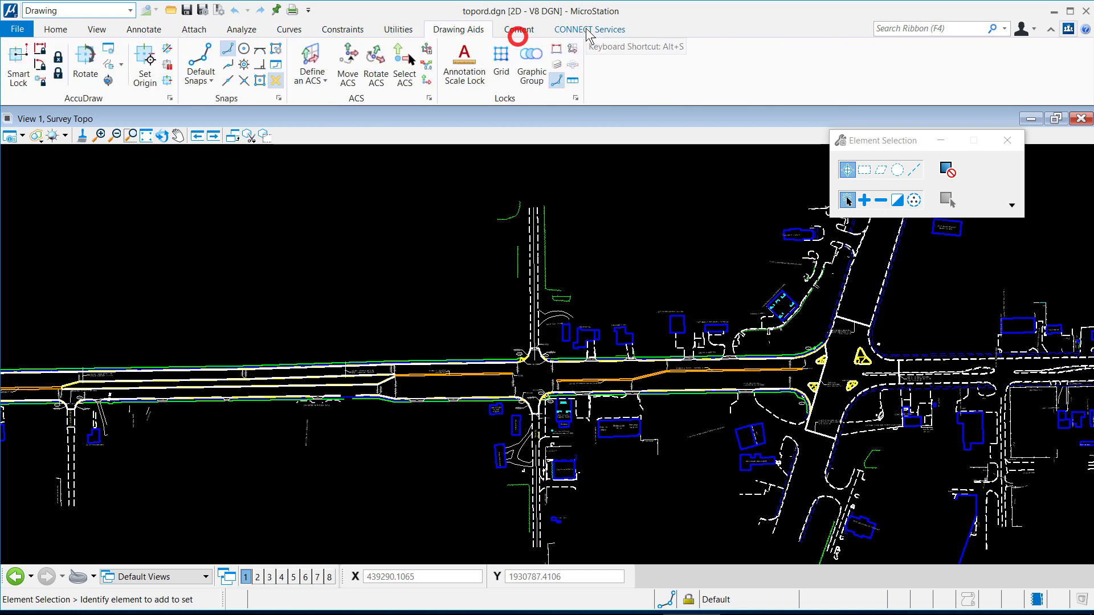
left_click(589, 32)
left_click(55, 31)
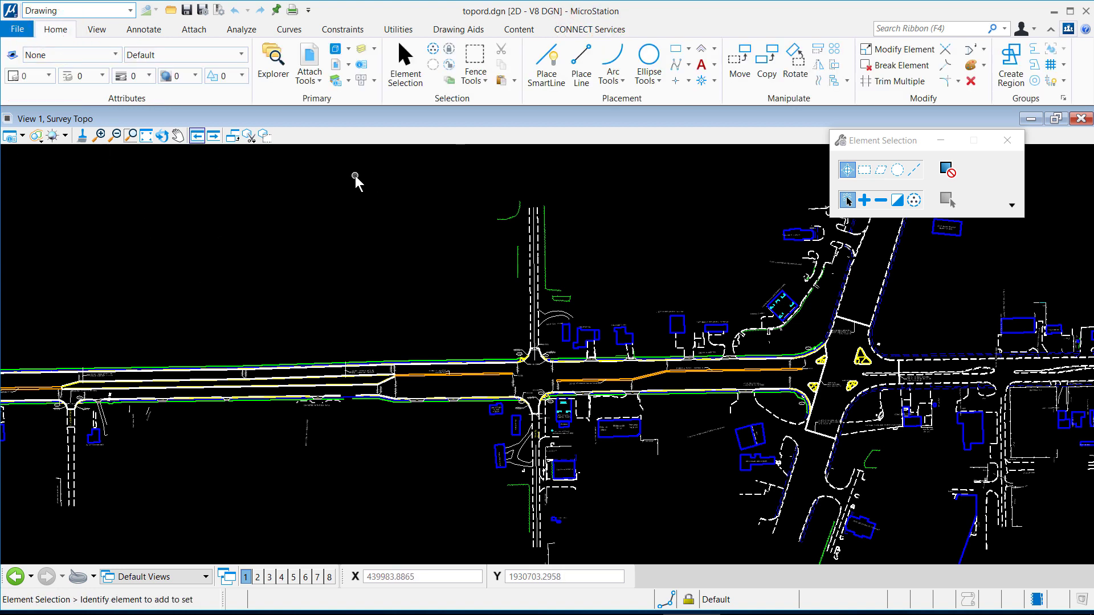
- Circle the File/Home, Annotate and Analyze headings in red and clear them, then circle every Home group name from Attributes to Groups and clear the marks
left_click(52, 135)
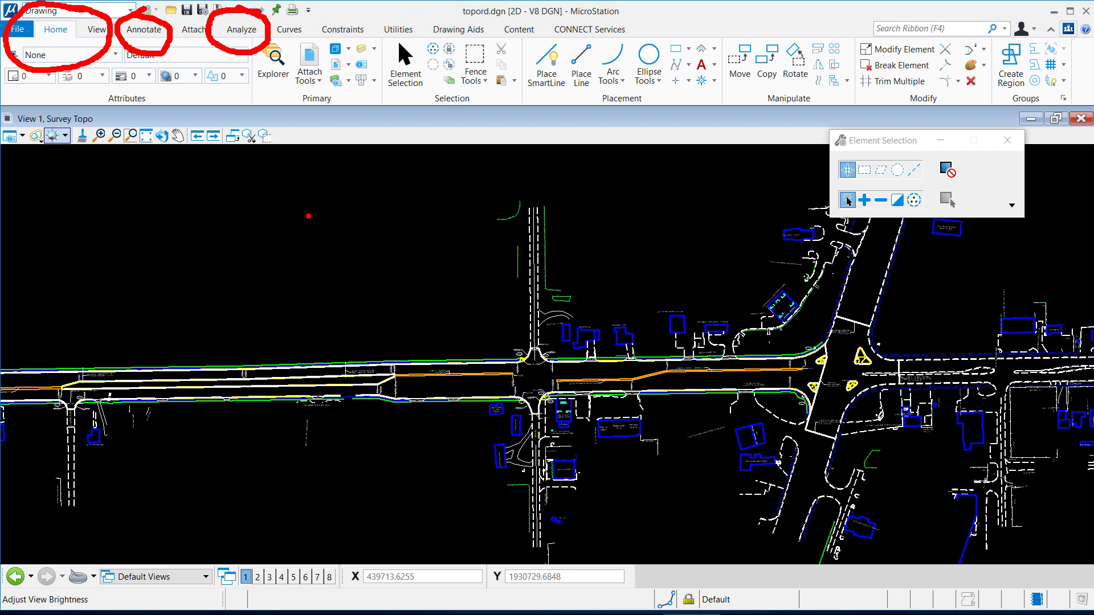
key("Escape")
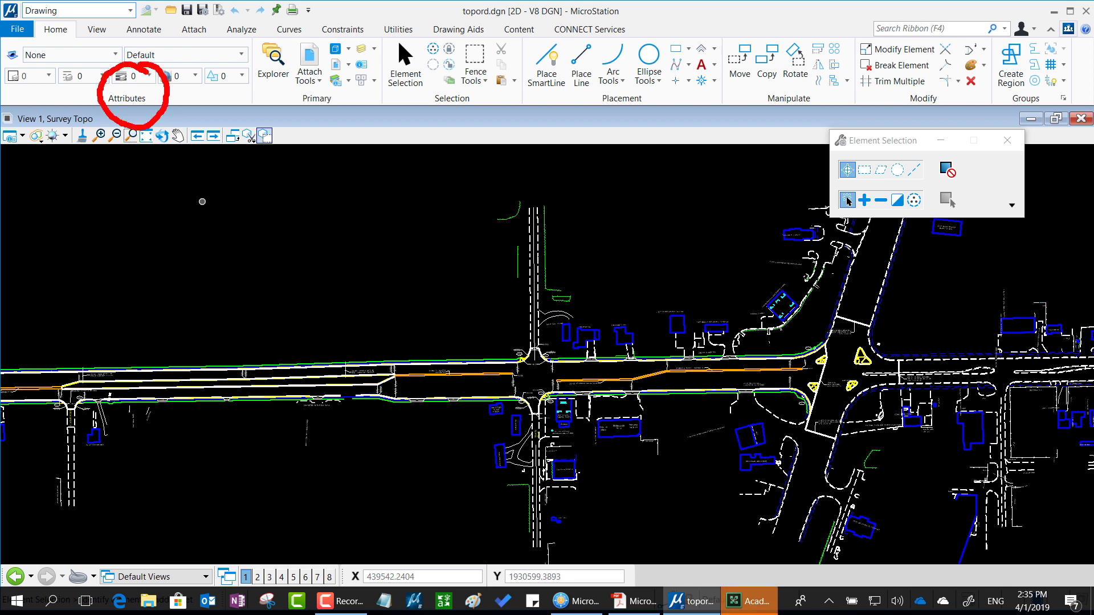
mouse_move(342, 80)
left_mouse_down()
mouse_move(311, 69)
mouse_move(299, 121)
mouse_move(336, 72)
left_mouse_up()
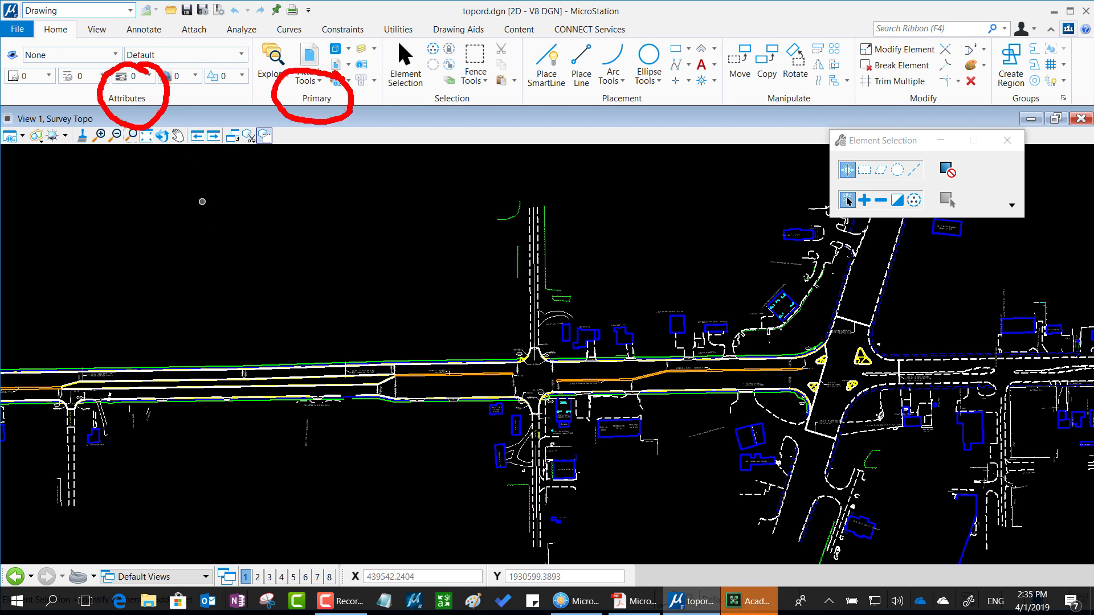
mouse_move(450, 71)
left_mouse_down()
mouse_move(398, 105)
mouse_move(490, 97)
mouse_move(436, 91)
left_mouse_up()
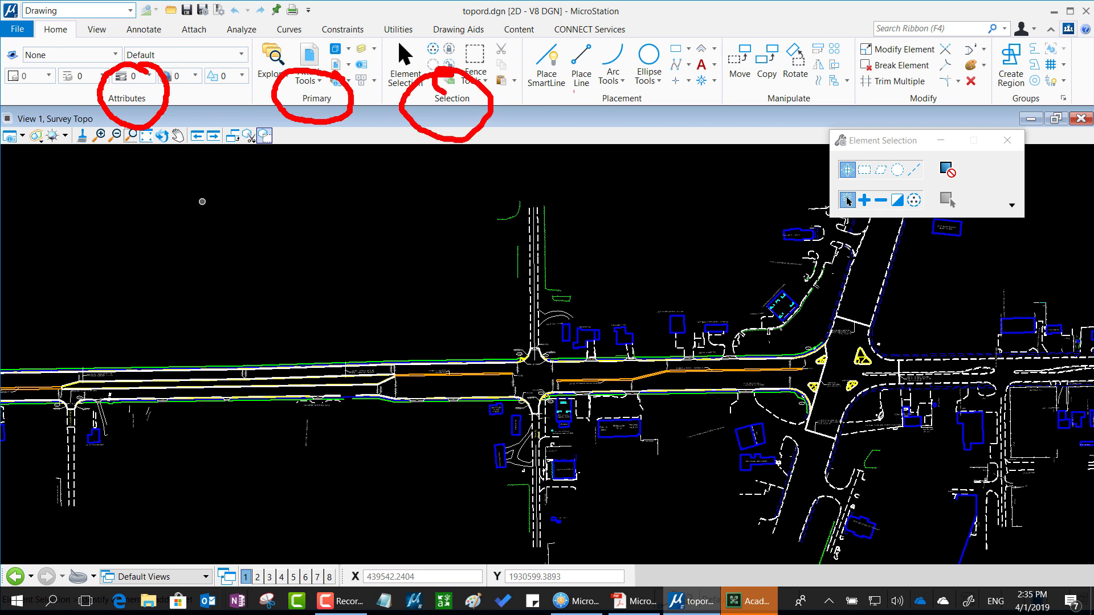
mouse_move(644, 74)
left_mouse_down()
mouse_move(592, 133)
mouse_move(646, 76)
left_mouse_up()
mouse_move(835, 73)
left_mouse_down()
mouse_move(811, 72)
mouse_move(787, 127)
mouse_move(823, 74)
left_mouse_up()
mouse_move(921, 80)
left_mouse_down()
mouse_move(911, 131)
mouse_move(946, 73)
left_mouse_up()
mouse_move(1055, 76)
left_mouse_down()
mouse_move(986, 114)
mouse_move(1054, 79)
left_mouse_up()
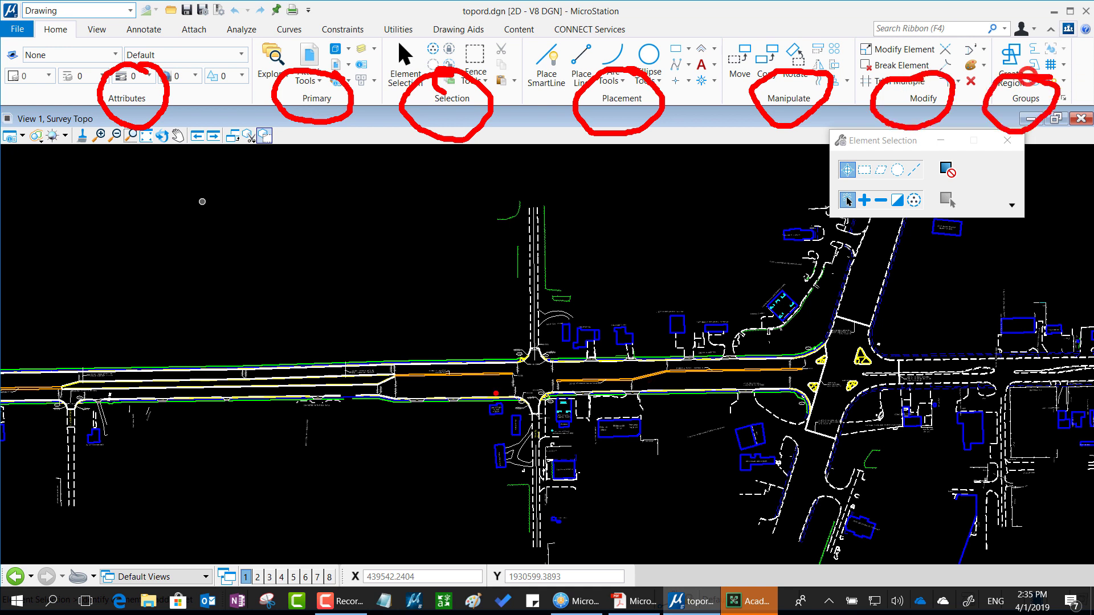
key("Escape")
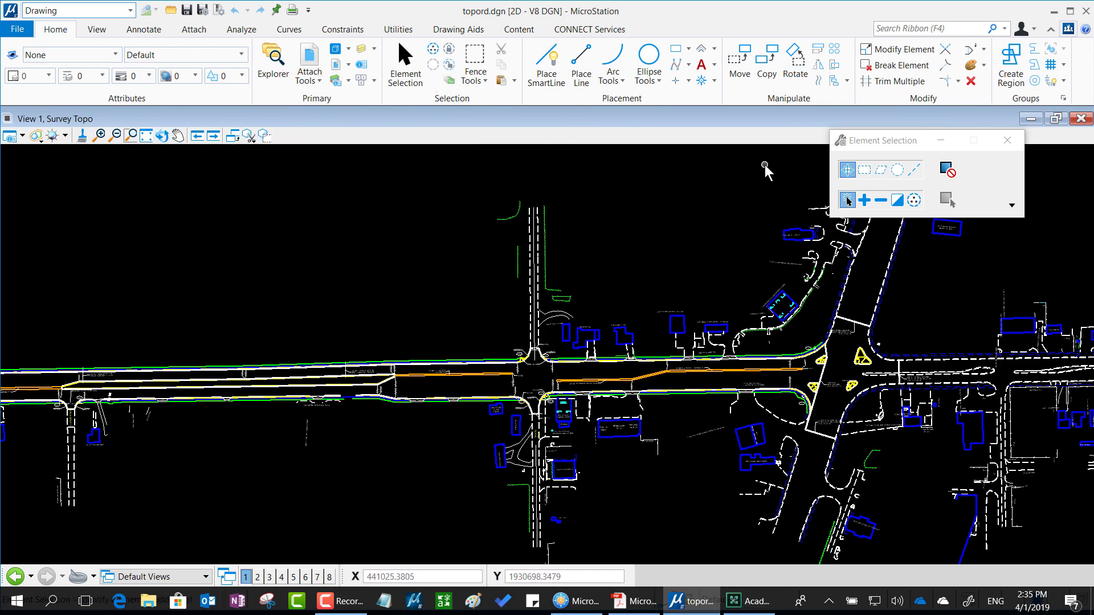
- Circle the small dialog launcher of the Groups group in red, point an arrow at it, and clear the annotations
mouse_move(1023, 16)
left_mouse_down()
mouse_move(976, 86)
mouse_move(1091, 91)
left_mouse_up()
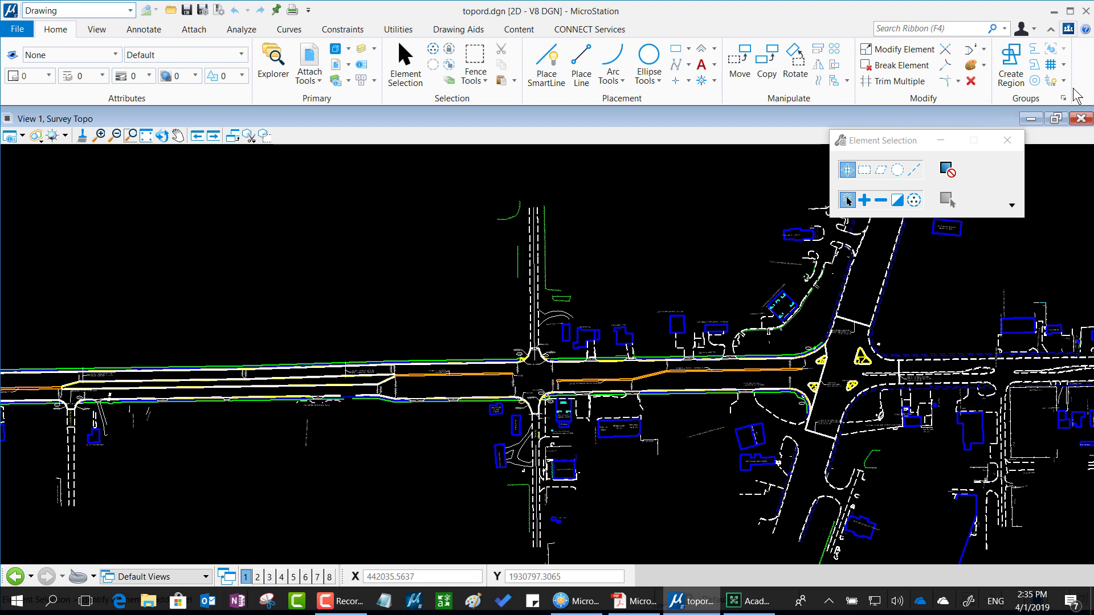
mouse_move(1073, 87)
left_mouse_down()
mouse_move(1050, 94)
mouse_move(1071, 114)
mouse_move(1090, 97)
left_mouse_up()
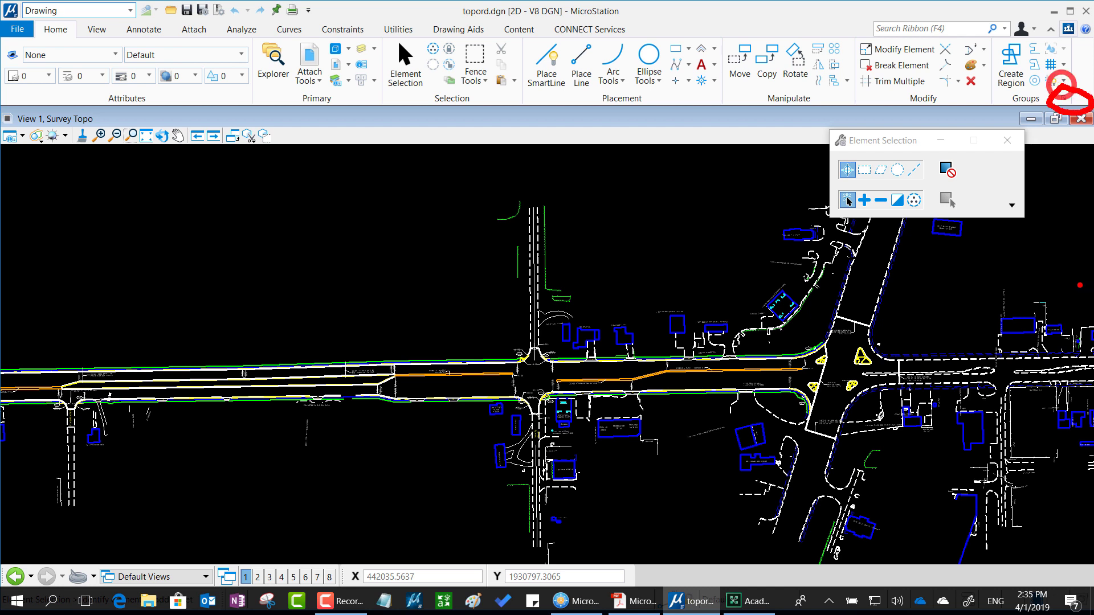
mouse_move(1070, 279)
left_mouse_down()
mouse_move(1071, 121)
mouse_move(1089, 144)
left_mouse_up()
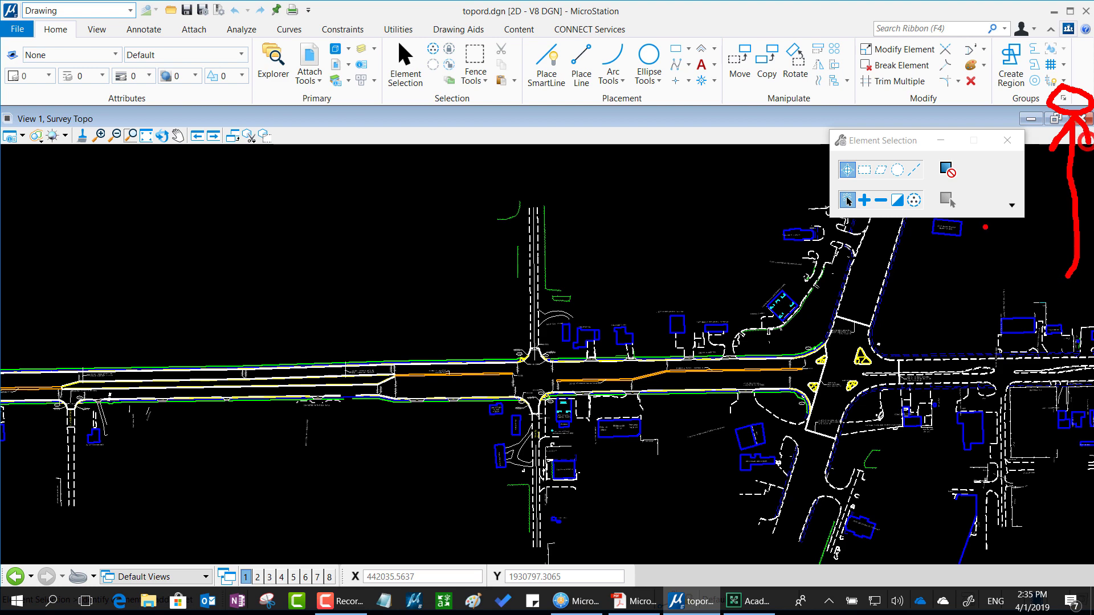
key("Escape")
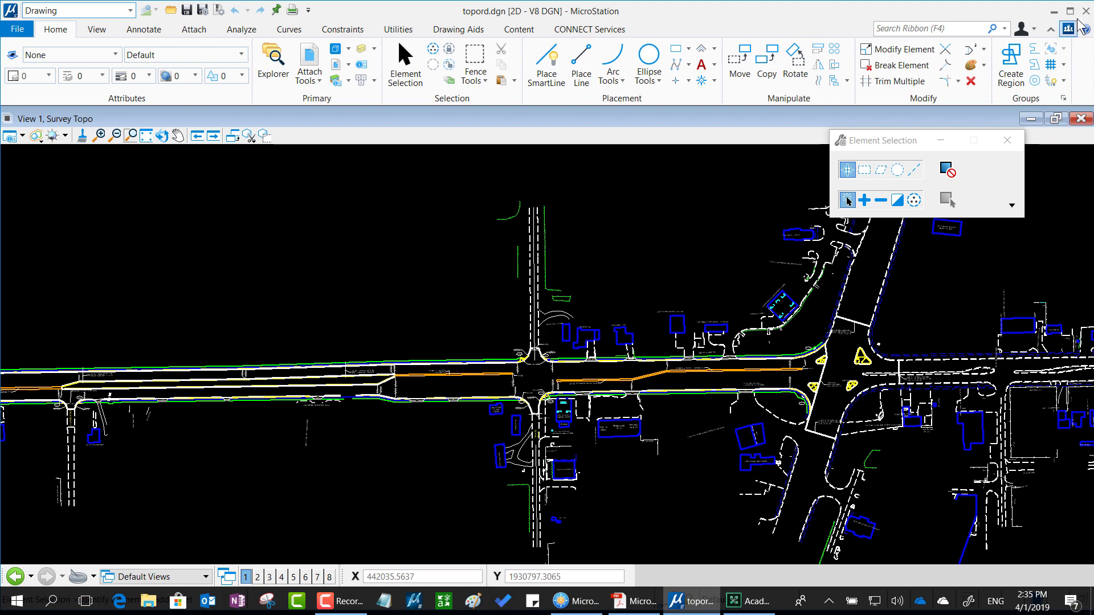
- Open the Named Groups dialog from the Groups group, reposition it over the drawing, and close it
left_click(1063, 99)
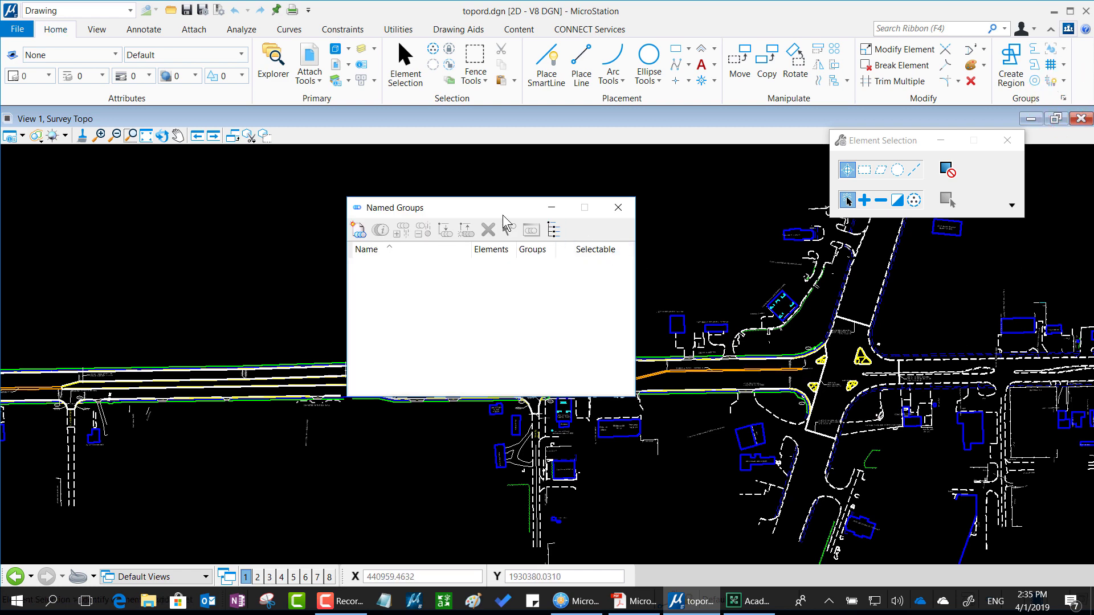
left_click_drag(503, 212, 566, 158)
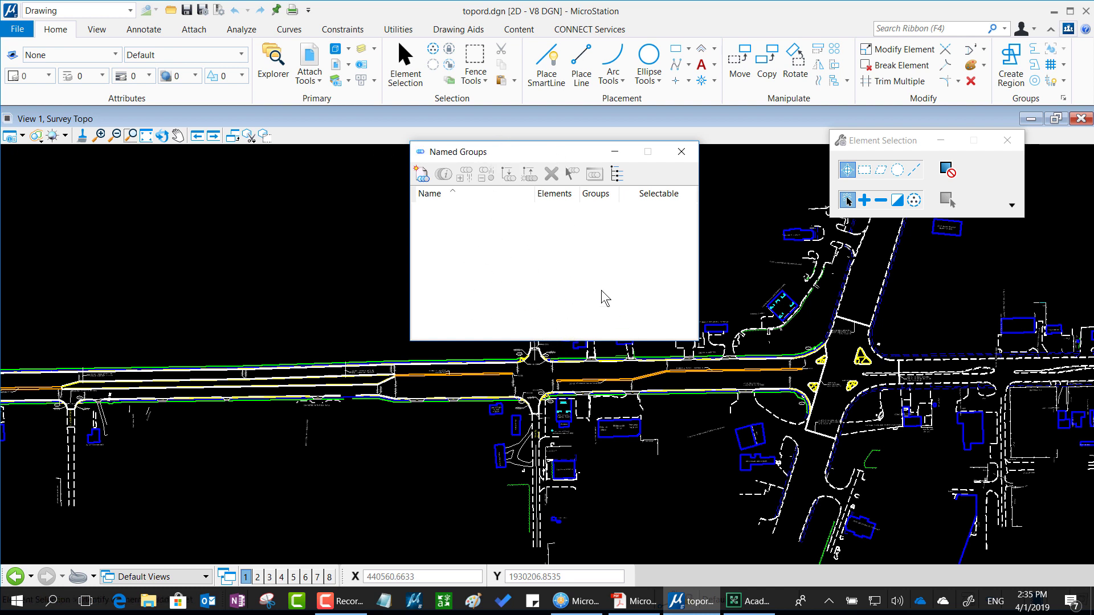
left_click(681, 152)
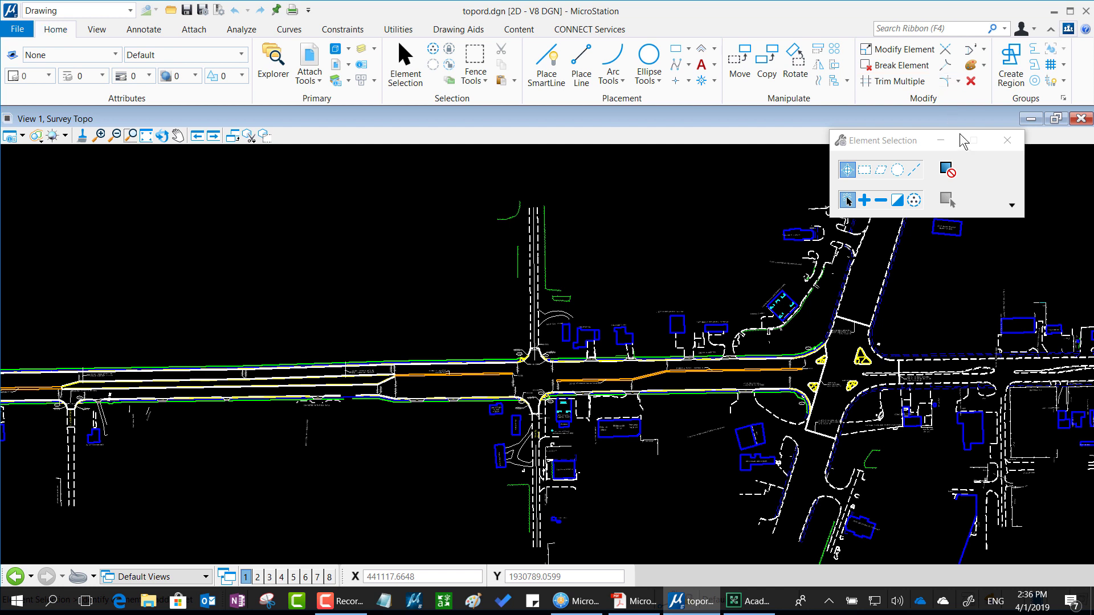
- Circle the ribbon search field in red, clear the annotation, and activate the field for entry
mouse_move(960, 12)
left_mouse_down()
mouse_move(904, 6)
mouse_move(838, 32)
mouse_move(923, 56)
mouse_move(1017, 54)
mouse_move(1045, 1)
mouse_move(945, 10)
left_mouse_up()
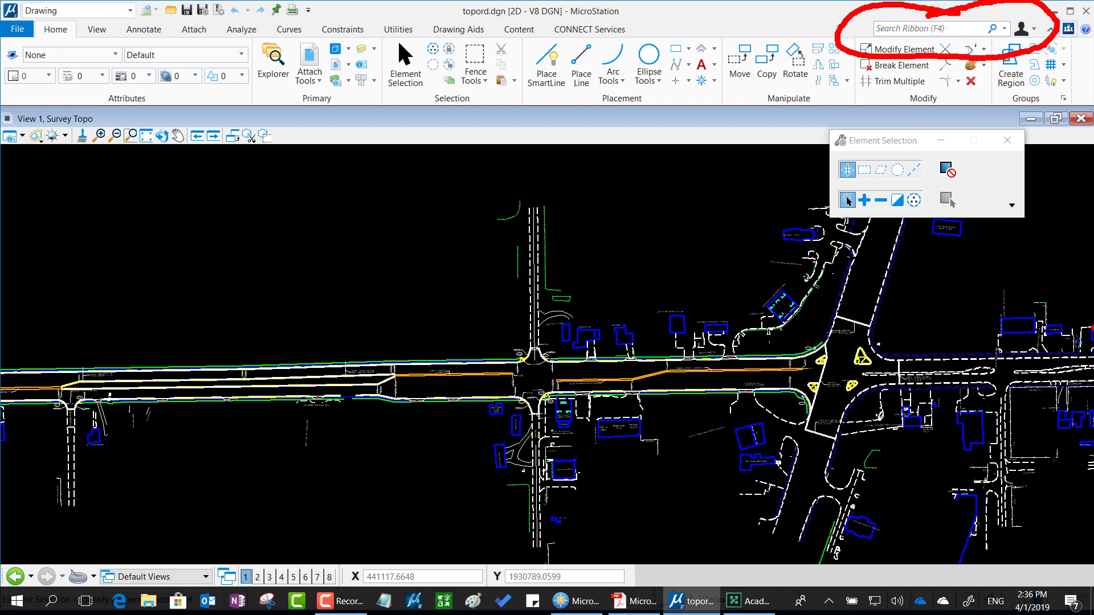
key("Escape")
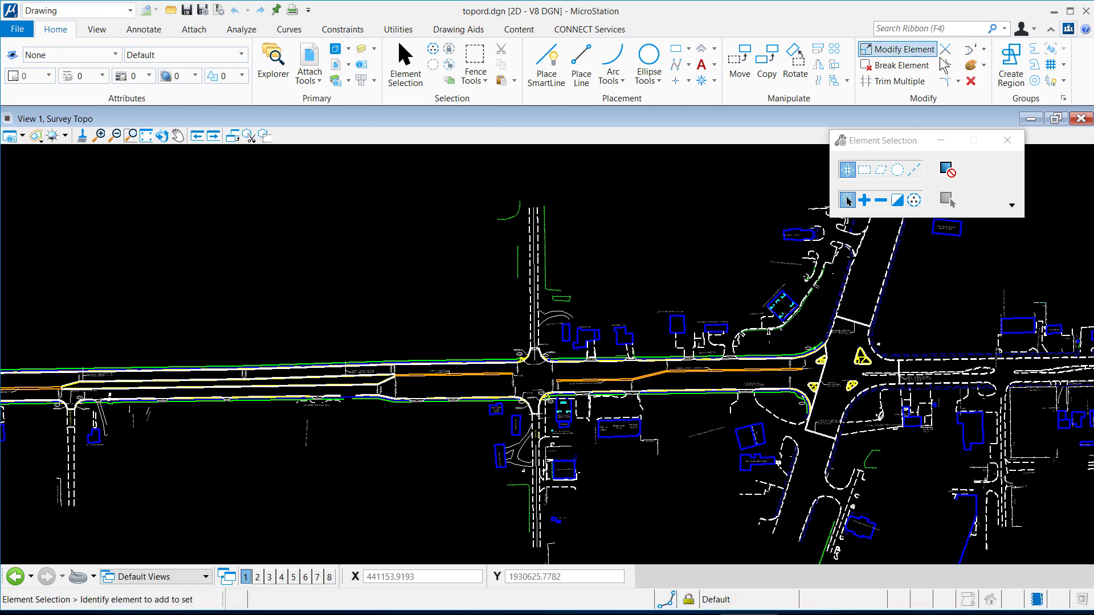
left_click(943, 28)
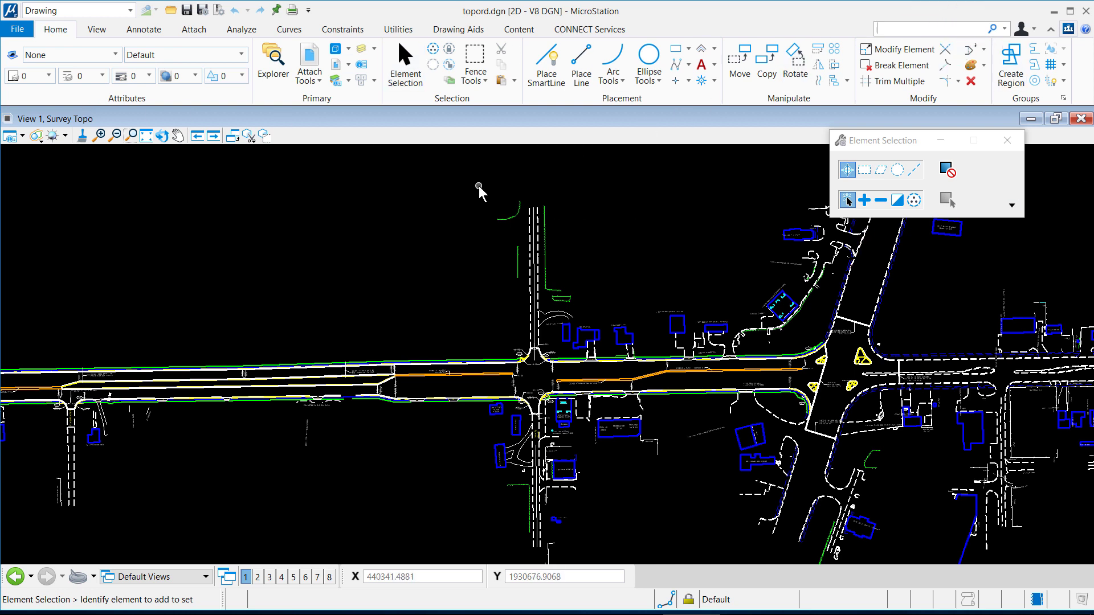
- Look through the View, Annotate and Attach ribbon tools and return to the Home tools
left_click(107, 33)
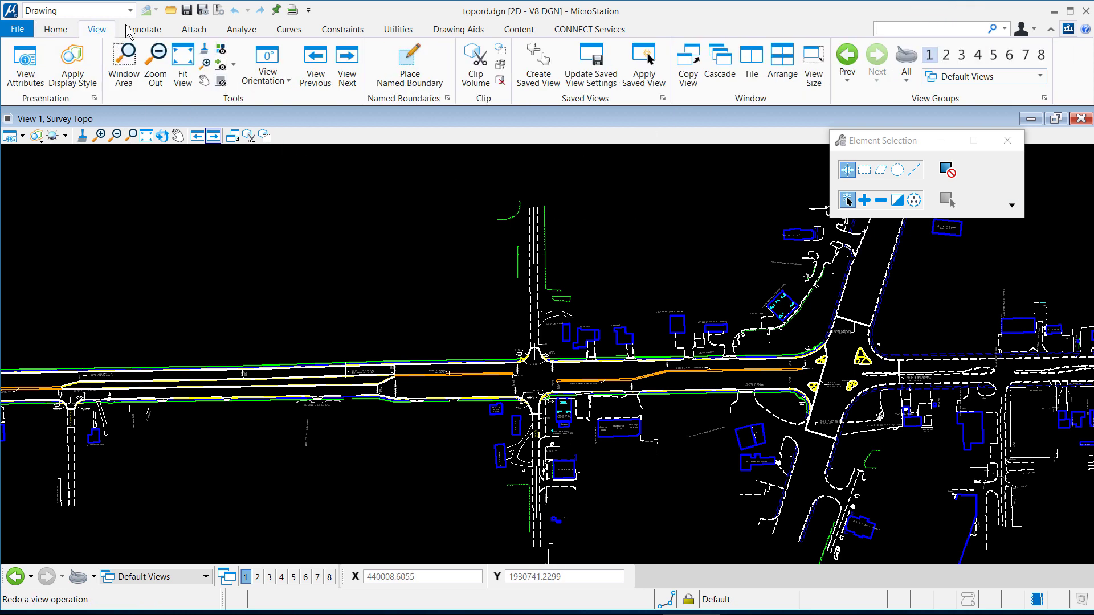
left_click(140, 31)
left_click(188, 34)
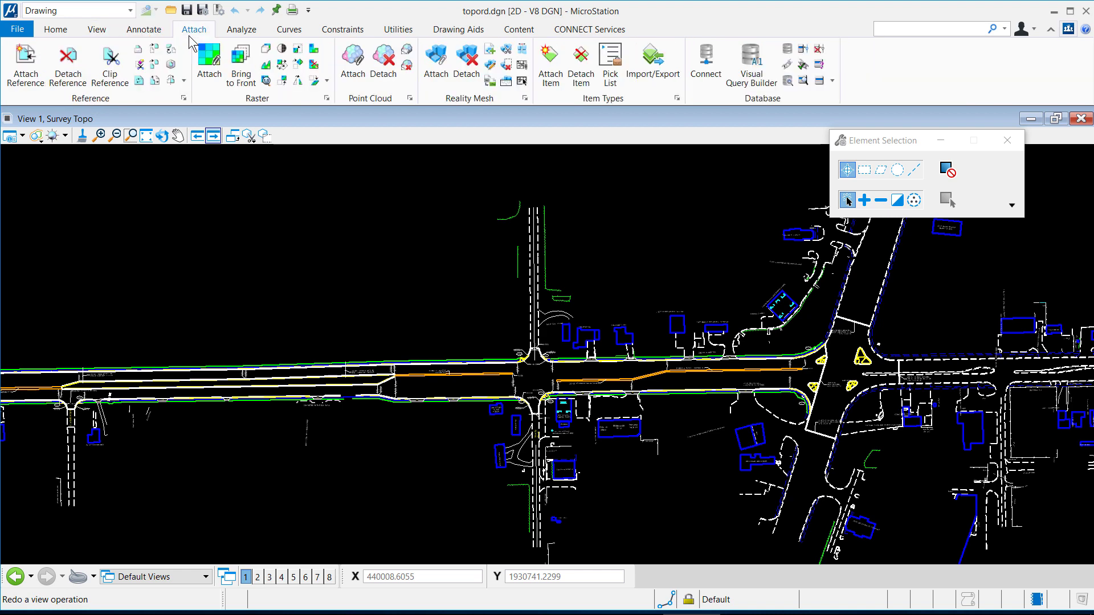
left_click(56, 29)
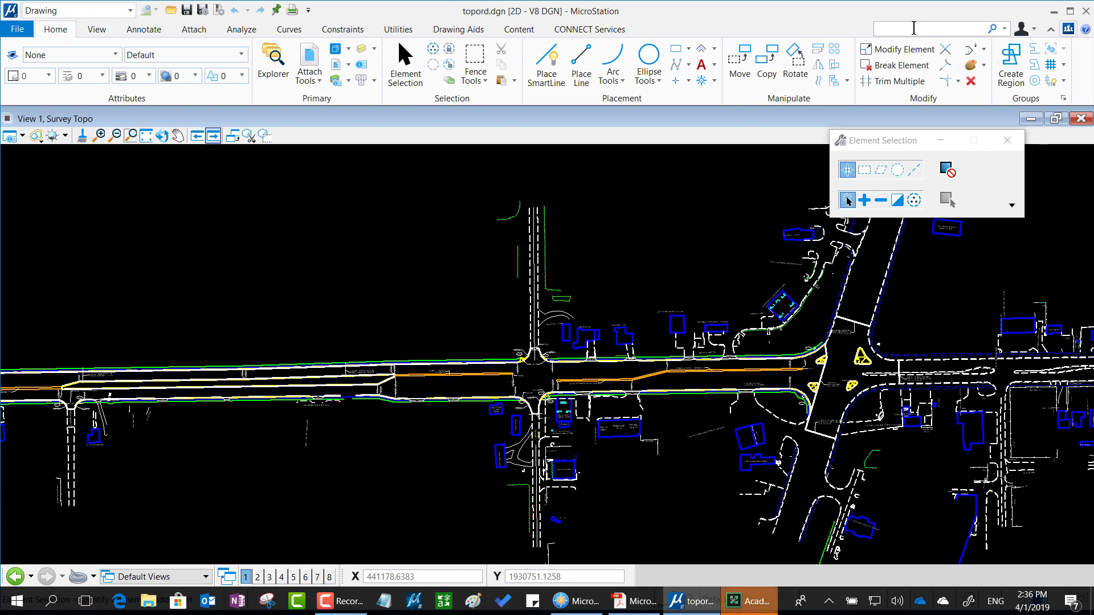
- Search the ribbon for "place li" and examine the matching commands
left_click(900, 49)
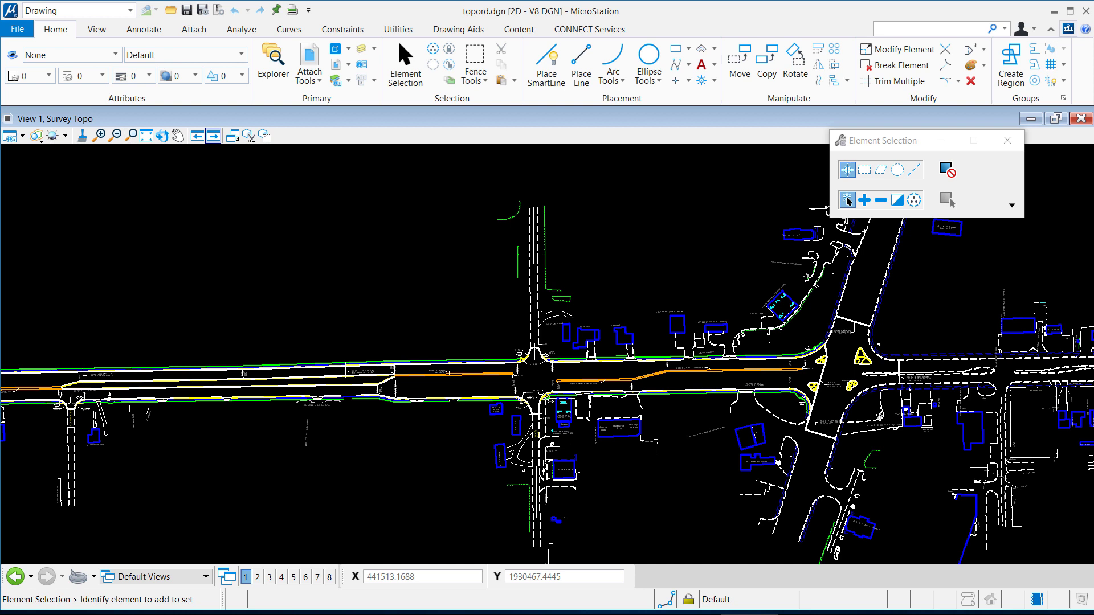
left_click(893, 32)
type("pl")
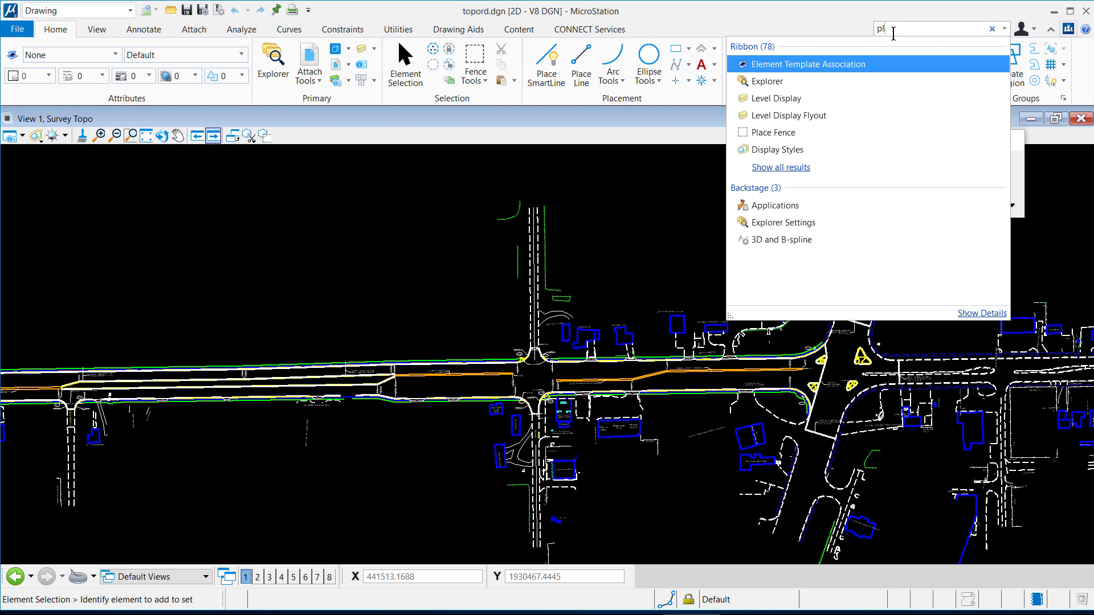
type("ac")
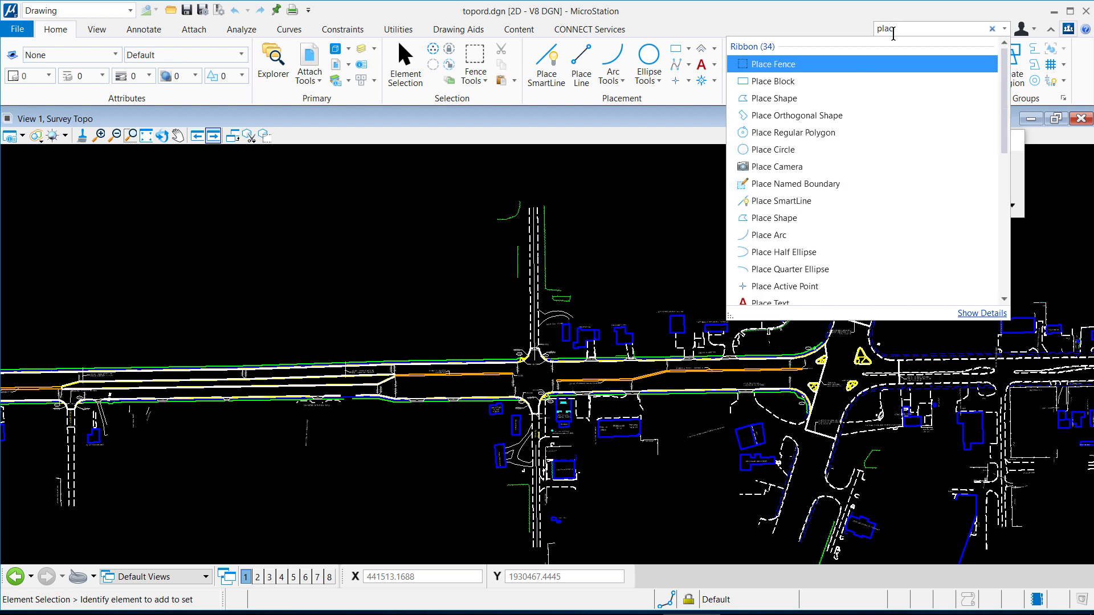
mouse_move(774, 67)
type("e l")
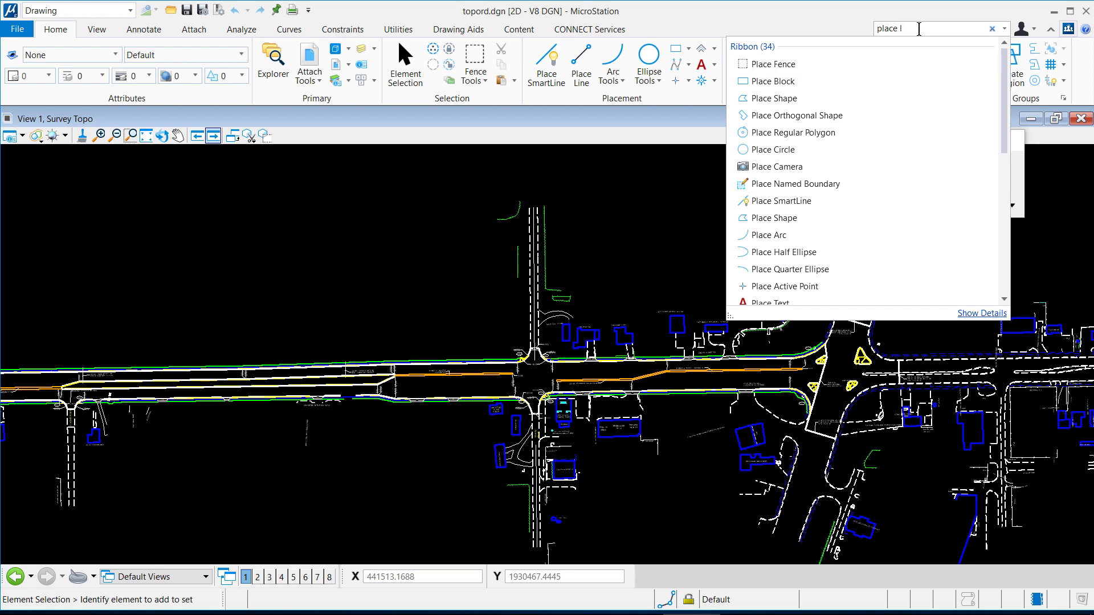
type("i")
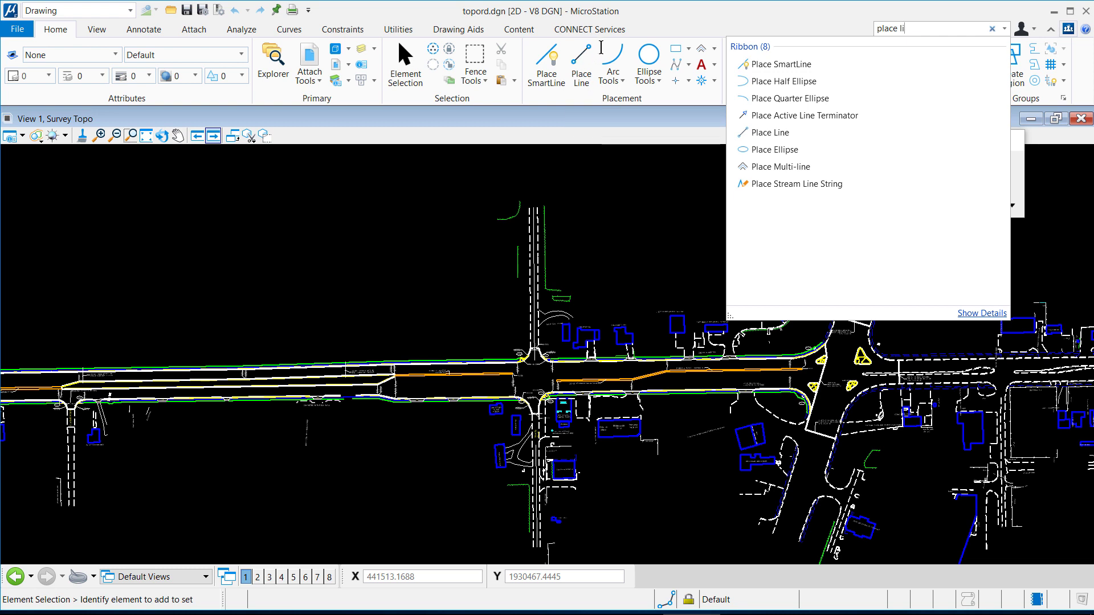
- Circle the Place Line tool in red and mark the Drawing workflow, the Home heading and the Placement group with red strokes
mouse_move(591, 29)
left_mouse_down()
mouse_move(546, 78)
mouse_move(613, 64)
mouse_move(587, 21)
left_mouse_up()
mouse_move(73, 12)
left_mouse_down()
mouse_move(42, 27)
mouse_move(132, 36)
left_mouse_up()
left_click_drag(663, 93, 623, 132)
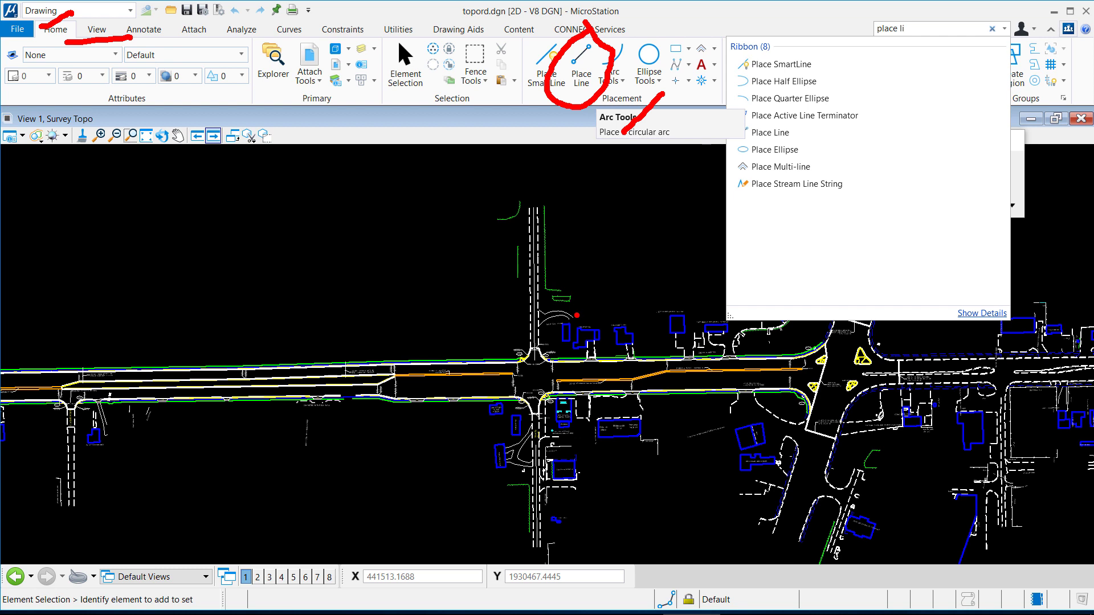
- Clear the red annotation, refine the ribbon search to "place lin", and start the Place Line tool from the matches
key("Escape")
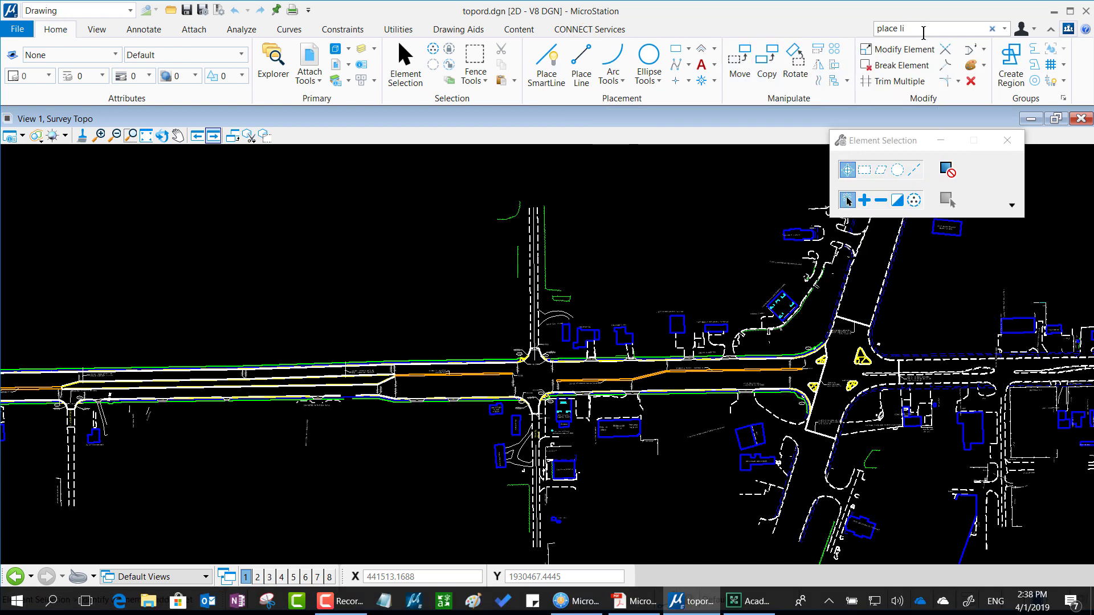
type("n")
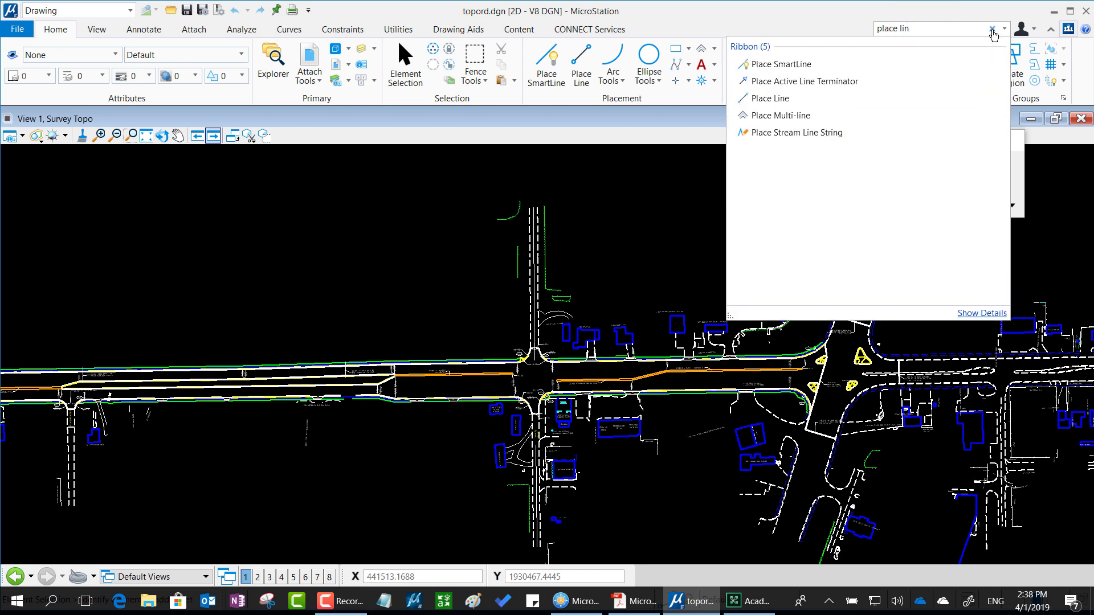
mouse_move(775, 108)
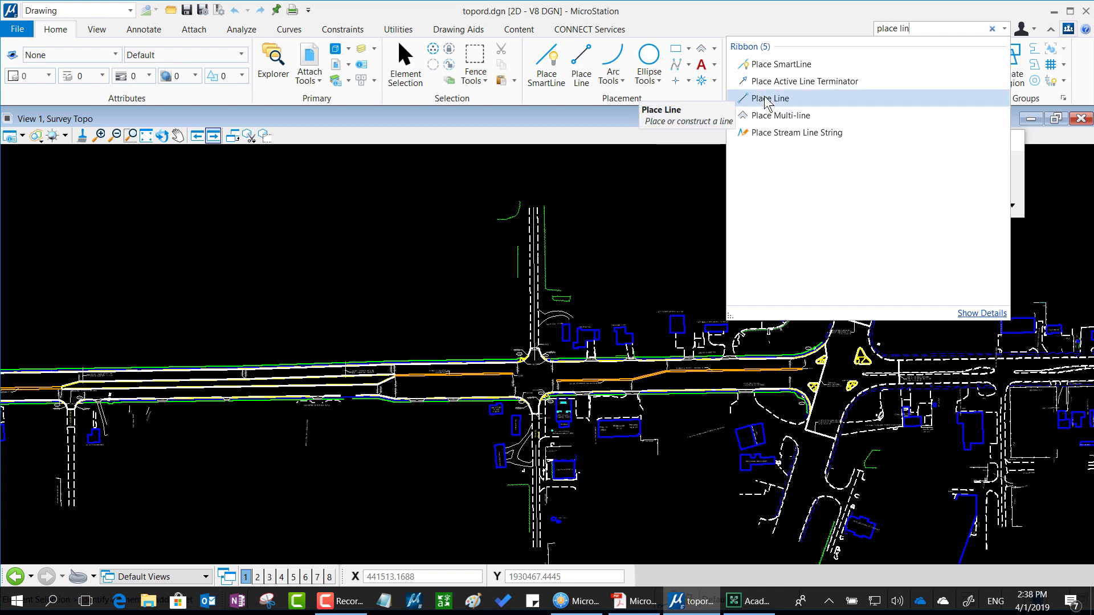
left_click(770, 103)
left_click_drag(882, 140, 866, 125)
left_click(547, 216)
left_click(866, 125)
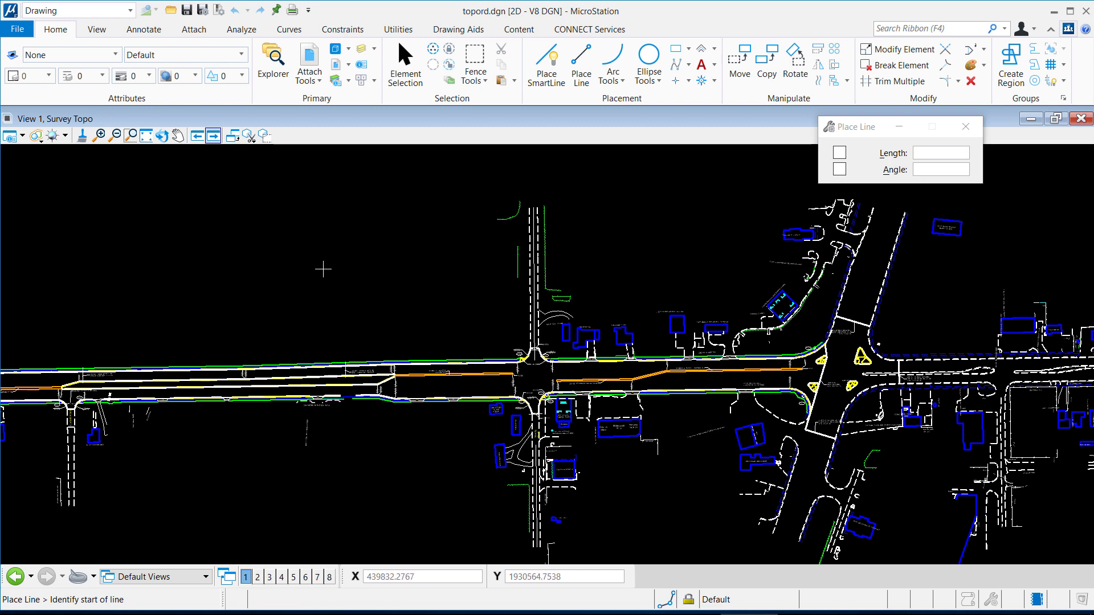
- Toggle View 1 of the drawing off and back on
scroll(422, 238, "up", 5)
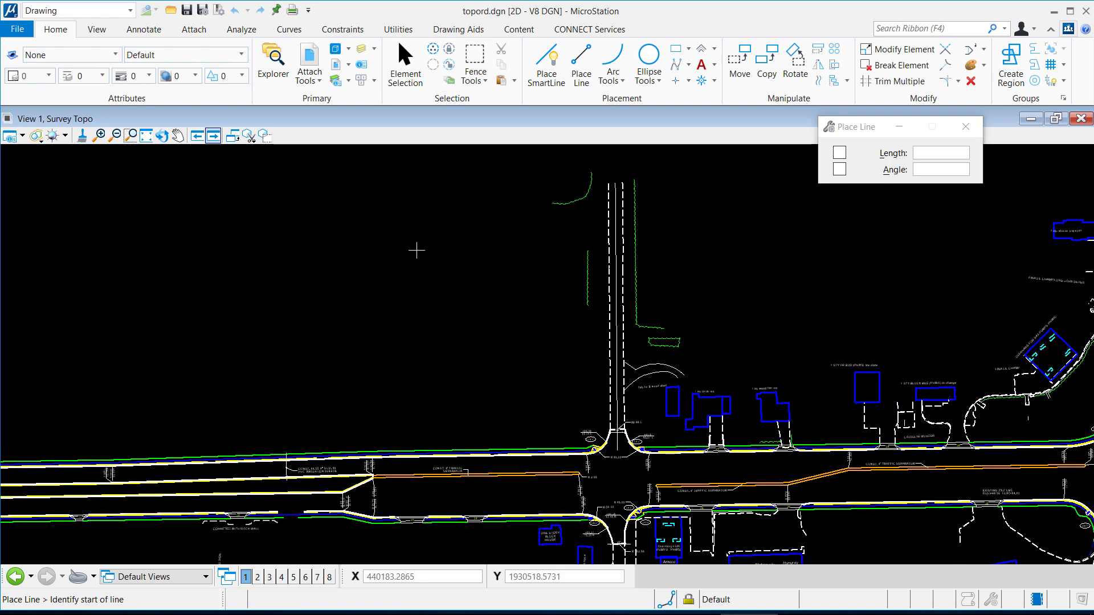
scroll(365, 327, "up", 3)
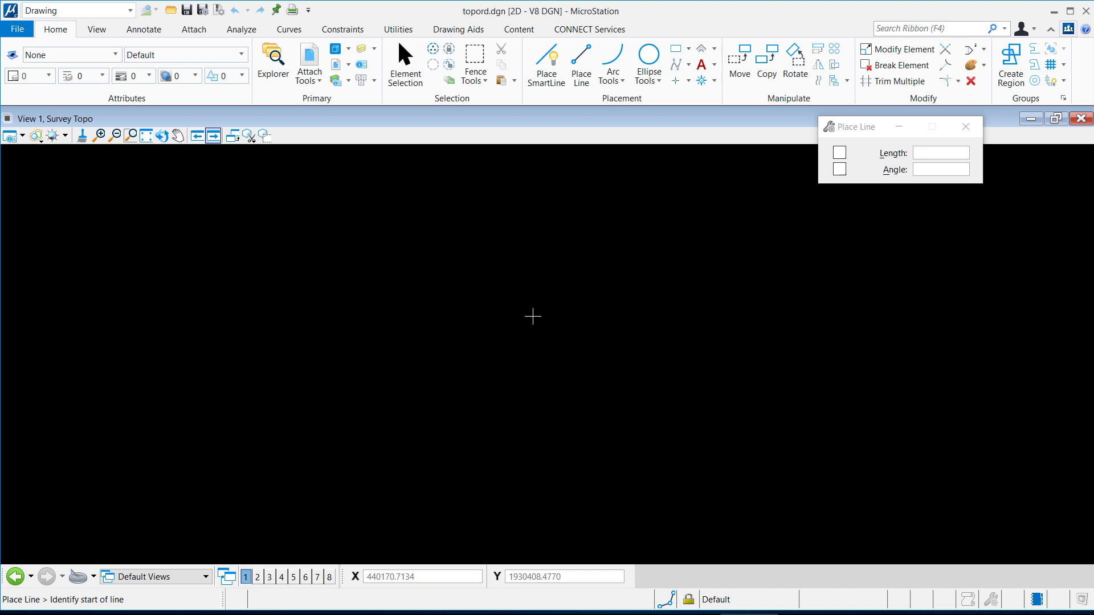
scroll(525, 311, "down", 5)
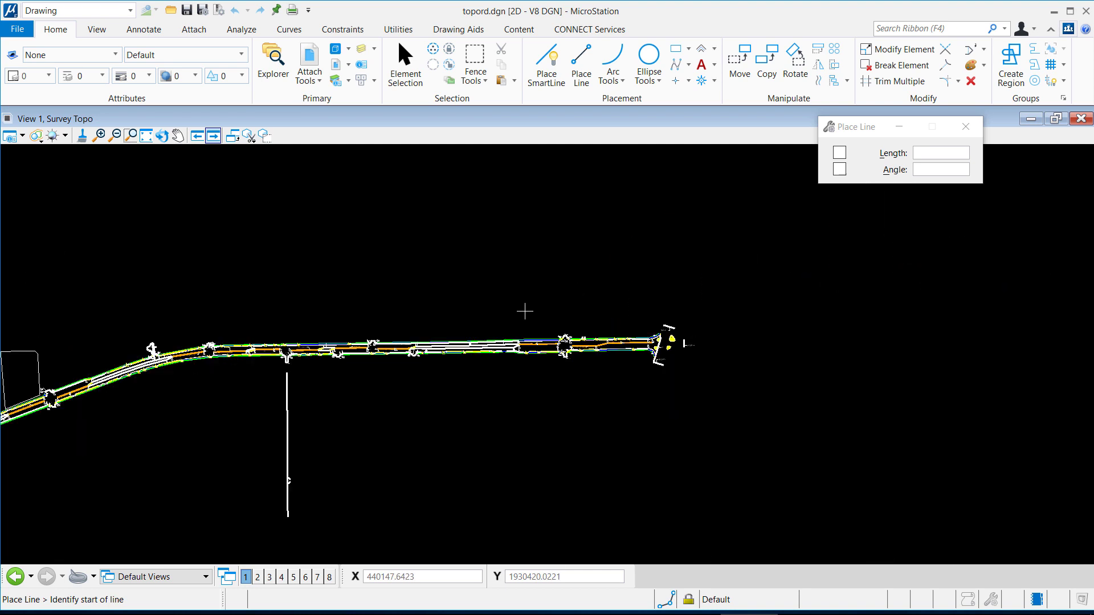
scroll(625, 390, "up", 1)
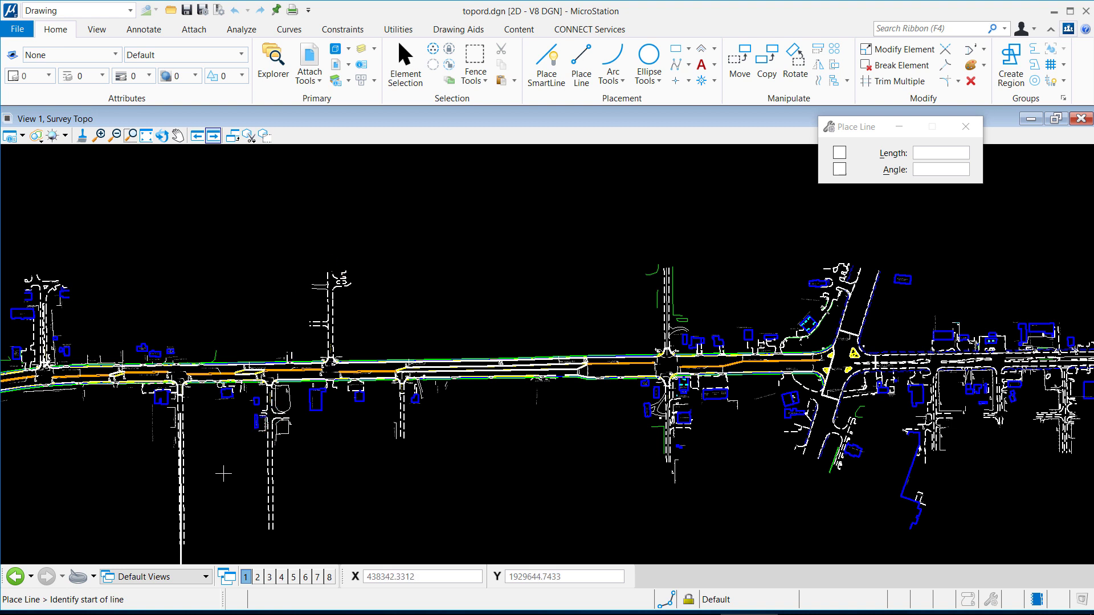
left_click(246, 576)
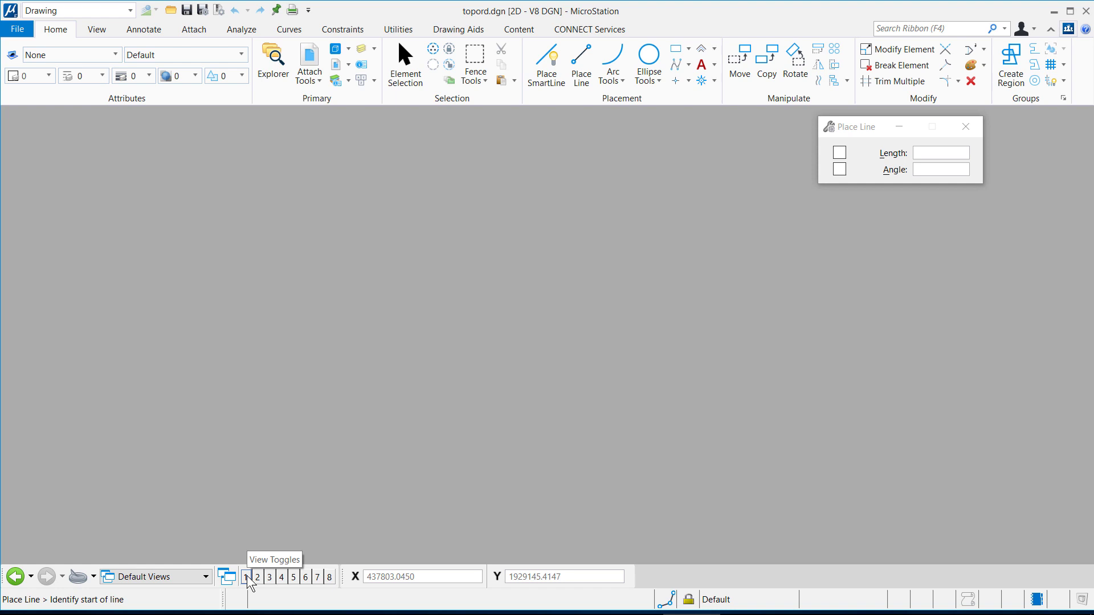
left_click(247, 576)
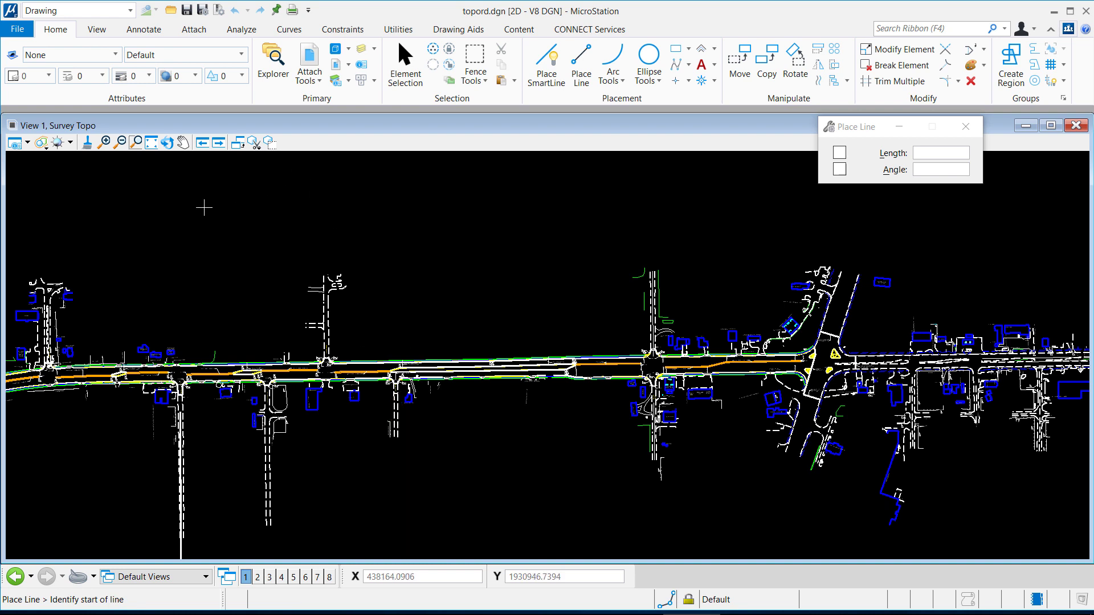
- Circle the View 1 window title and the topord.dgn application title in red with arrows, clearing each annotation
mouse_move(106, 108)
left_mouse_down()
mouse_move(5, 118)
mouse_move(77, 147)
mouse_move(135, 117)
mouse_move(86, 102)
left_mouse_up()
mouse_move(80, 260)
left_mouse_down()
mouse_move(104, 163)
mouse_move(78, 189)
mouse_move(130, 170)
left_mouse_up()
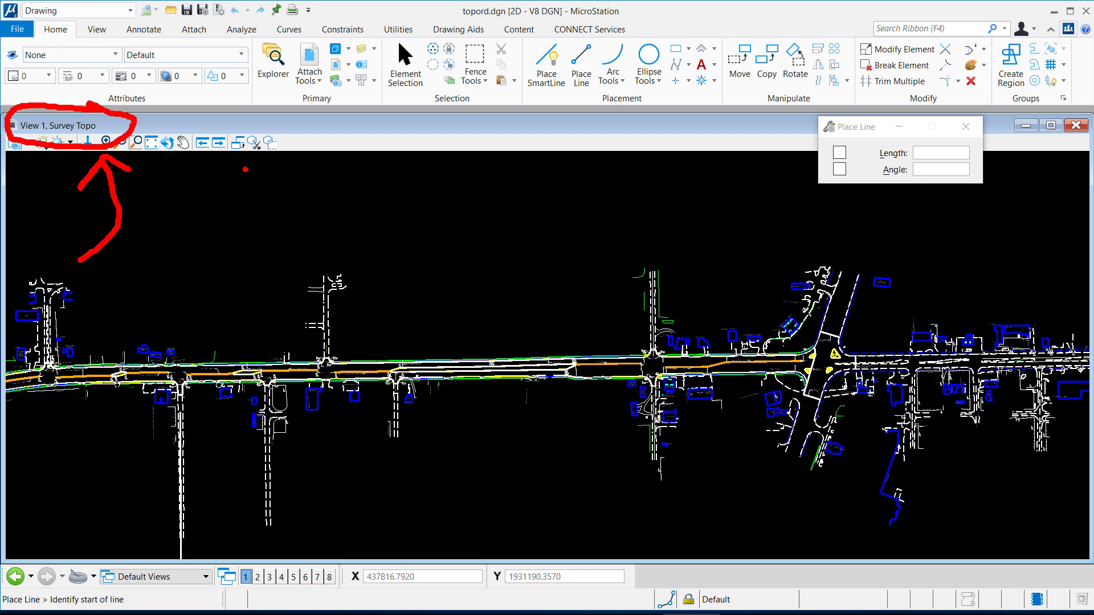
key("Escape")
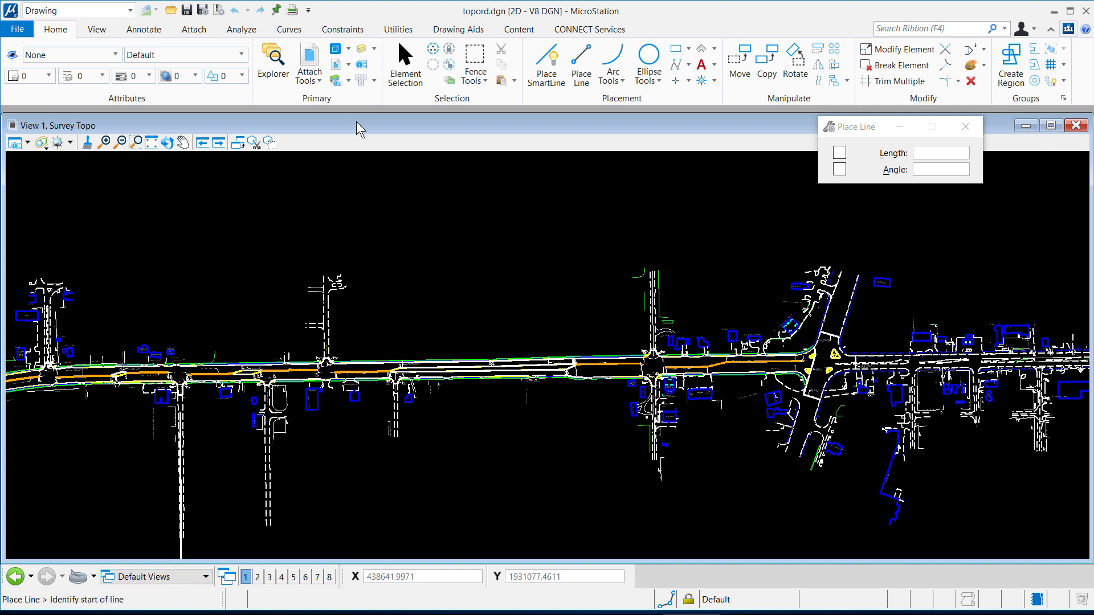
mouse_move(532, 1)
left_mouse_down()
mouse_move(446, 2)
mouse_move(470, 45)
mouse_move(544, 12)
mouse_move(538, 5)
left_mouse_up()
mouse_move(505, 240)
left_mouse_down()
mouse_move(525, 211)
mouse_move(500, 67)
mouse_move(479, 73)
mouse_move(485, 61)
mouse_move(523, 86)
left_mouse_up()
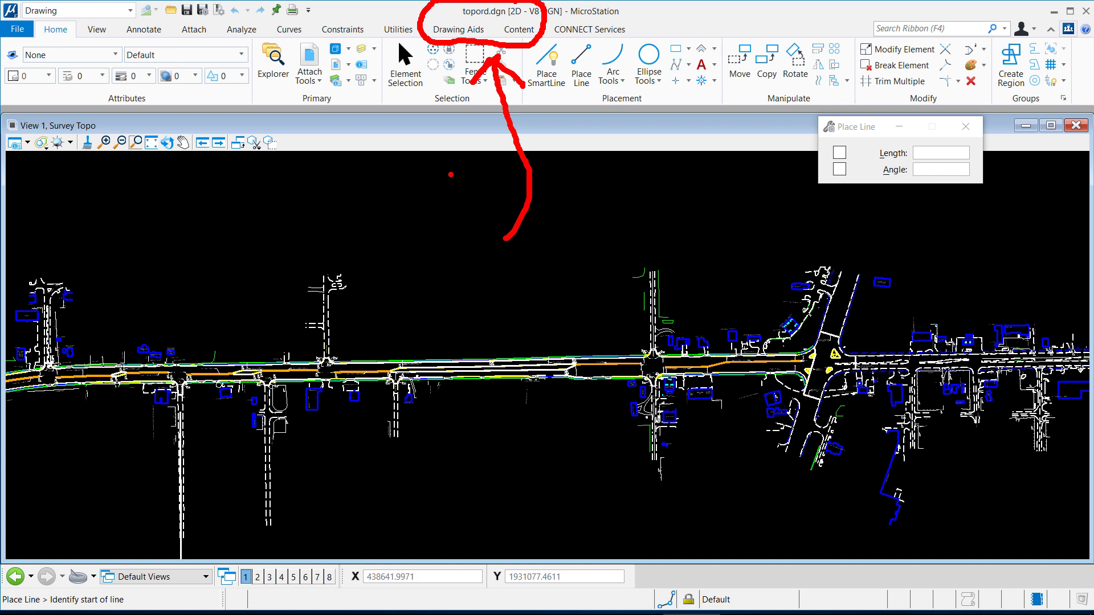
key("Escape")
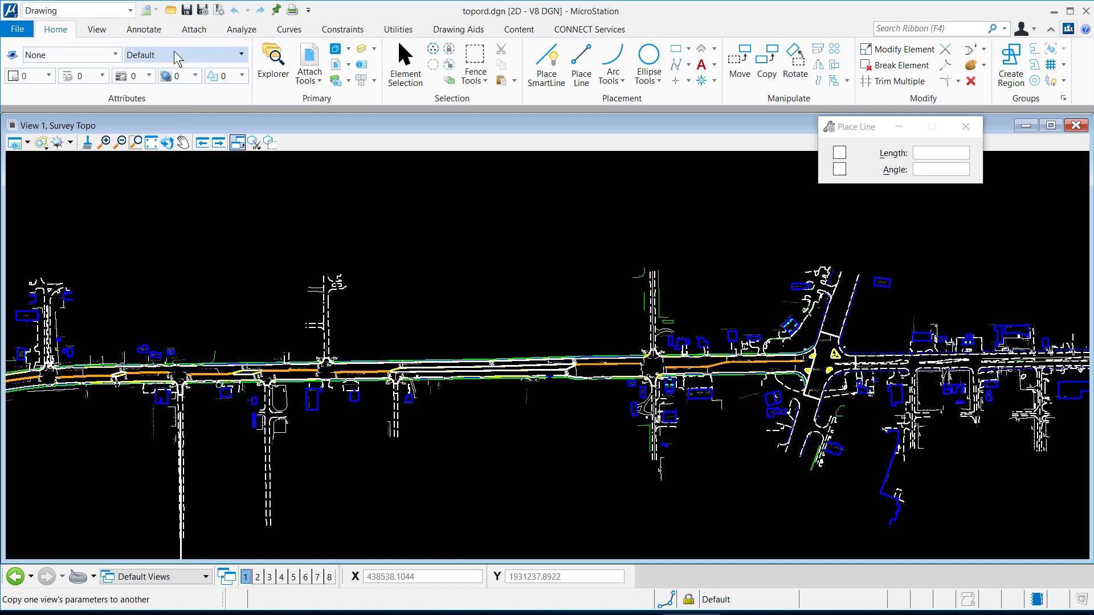
- Circle the Open tool in red with an arrow, clear the marks, and view the Open dialog before cancelling it
mouse_move(185, 17)
left_mouse_down()
mouse_move(181, 2)
mouse_move(139, 17)
mouse_move(198, 39)
mouse_move(190, 3)
left_mouse_up()
mouse_move(188, 237)
left_mouse_down()
mouse_move(206, 106)
mouse_move(175, 50)
left_mouse_up()
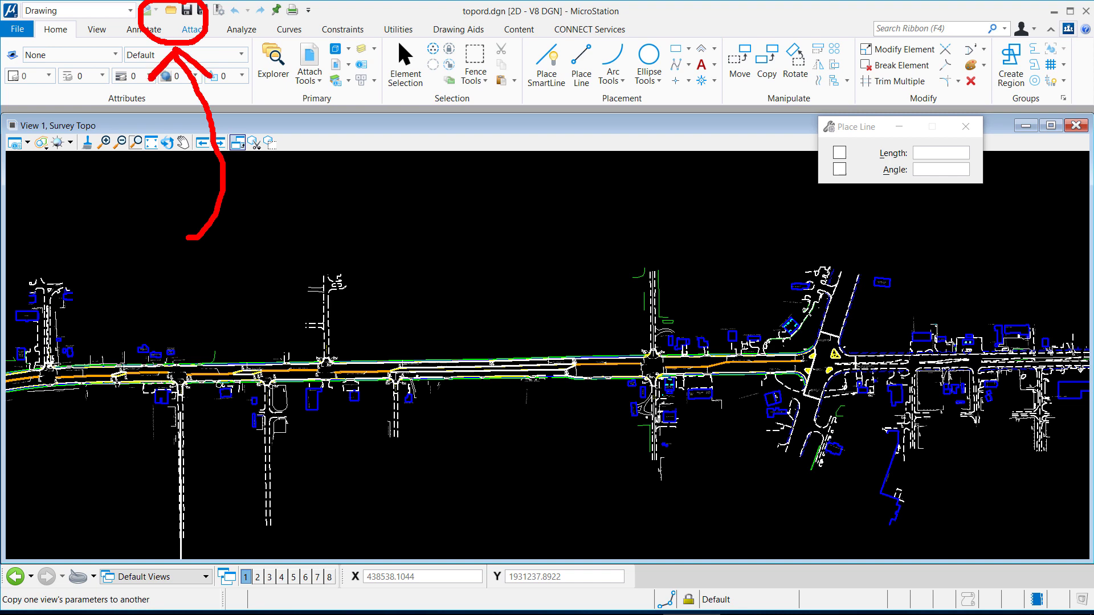
left_click(209, 75)
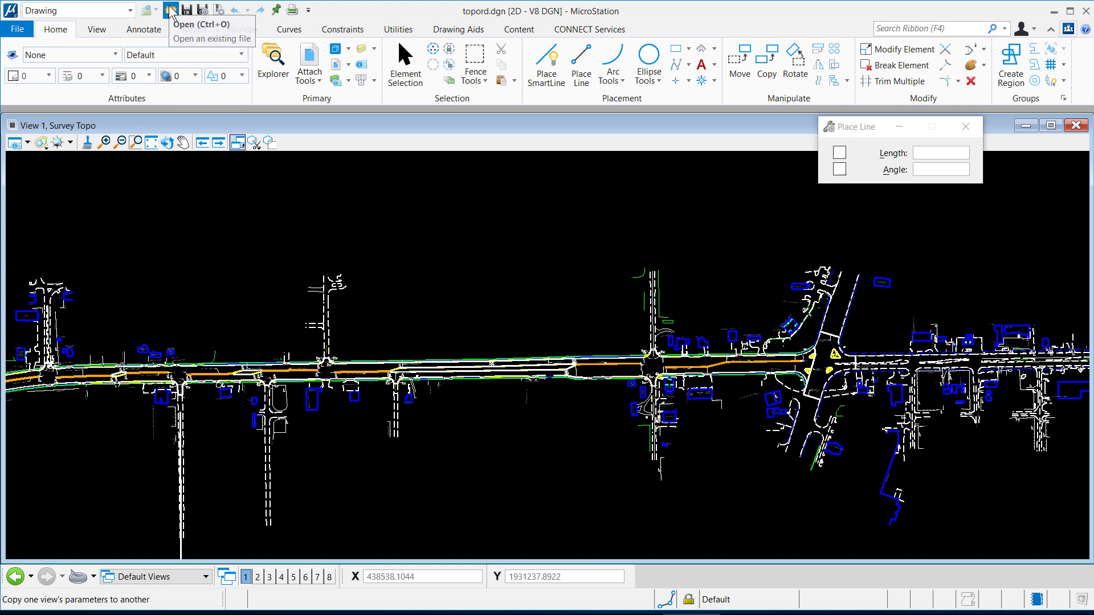
left_click(170, 10)
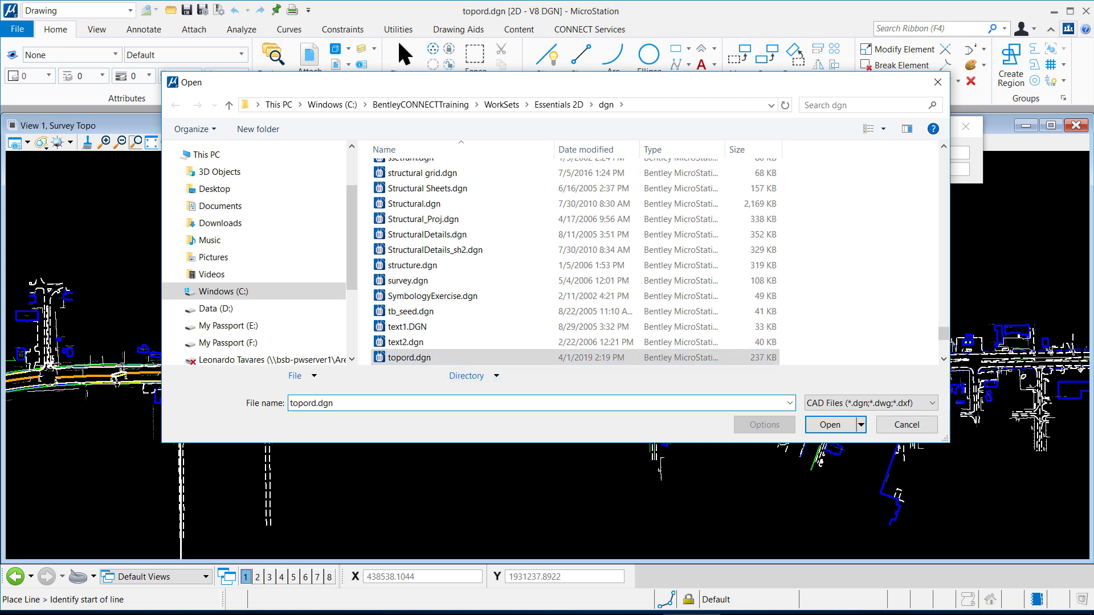
key("Return")
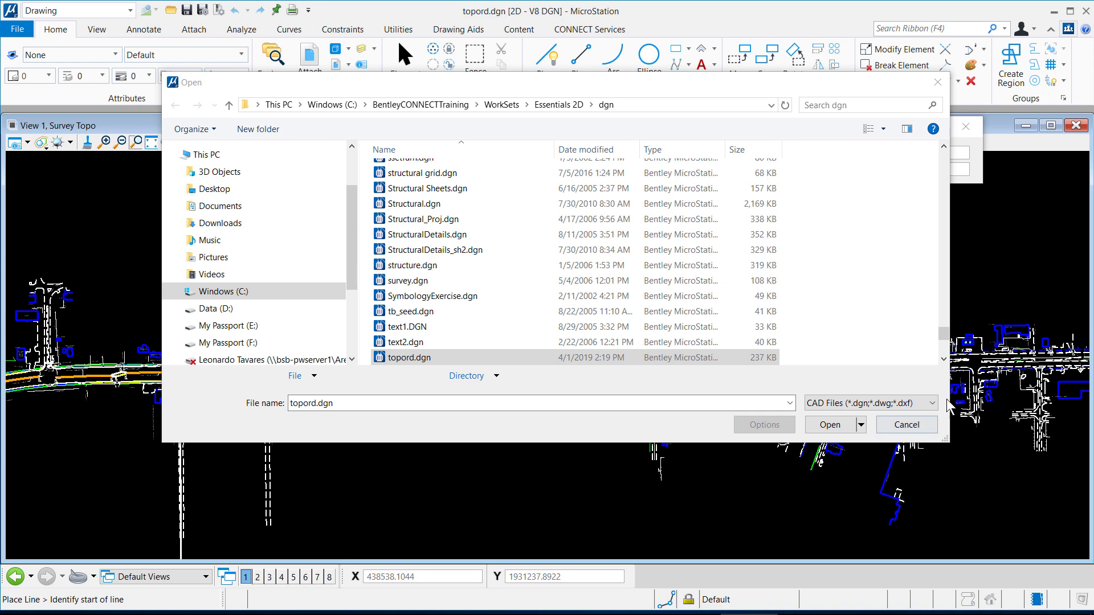
left_click(918, 426)
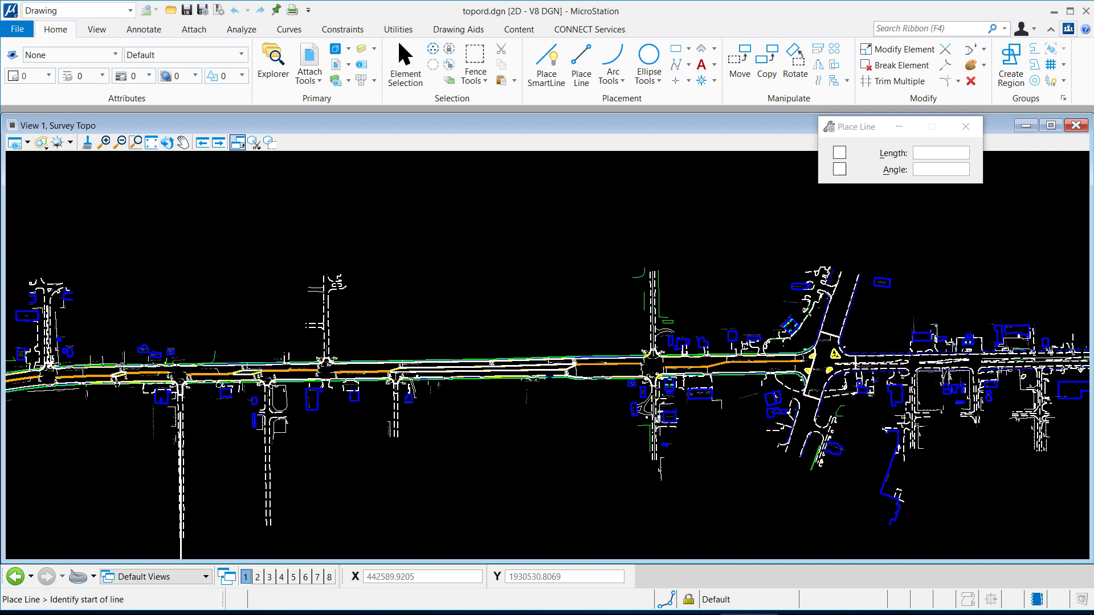
- Start Place SmartLine, display the ribbon key tips, point out the Attach tip with a red arrow, and view the Home key tips
left_click(545, 69)
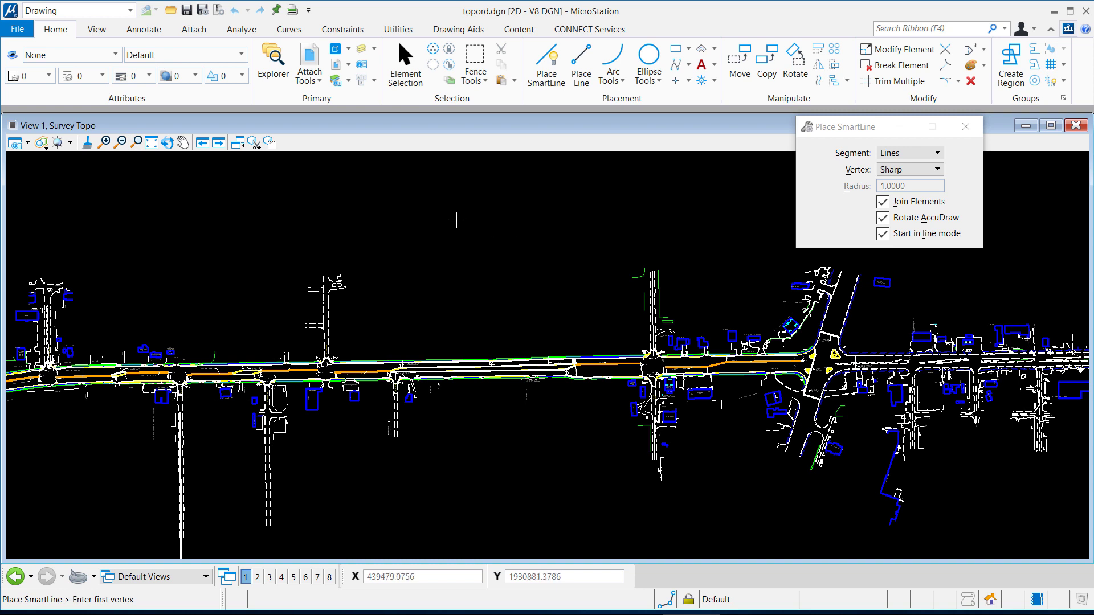
key("alt")
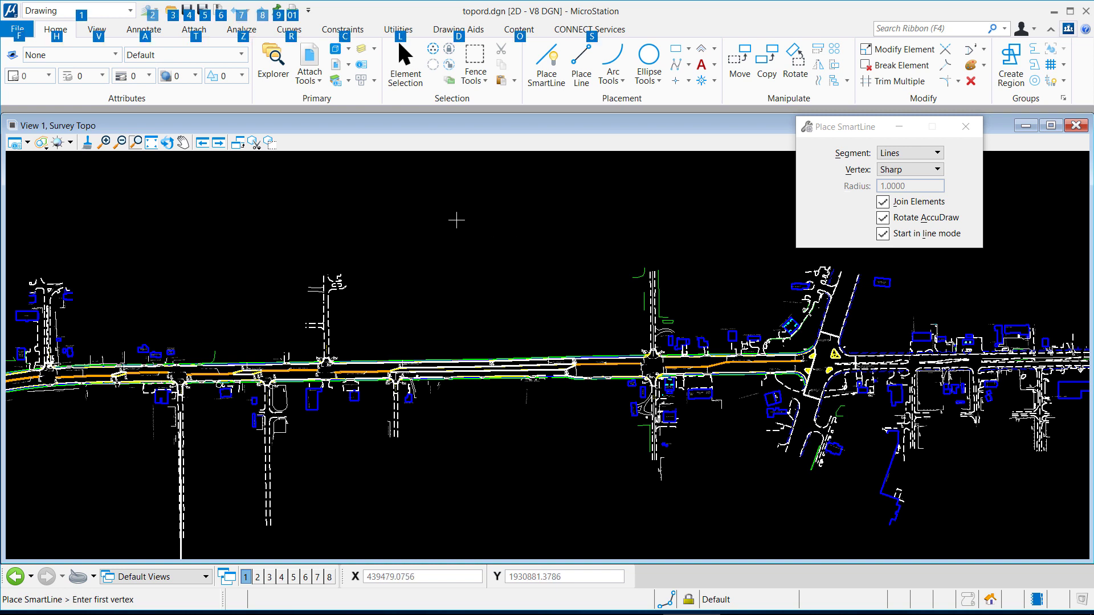
mouse_move(456, 221)
left_mouse_down()
mouse_move(403, 207)
mouse_move(257, 120)
mouse_move(198, 53)
mouse_move(174, 86)
mouse_move(196, 57)
mouse_move(229, 58)
left_mouse_up()
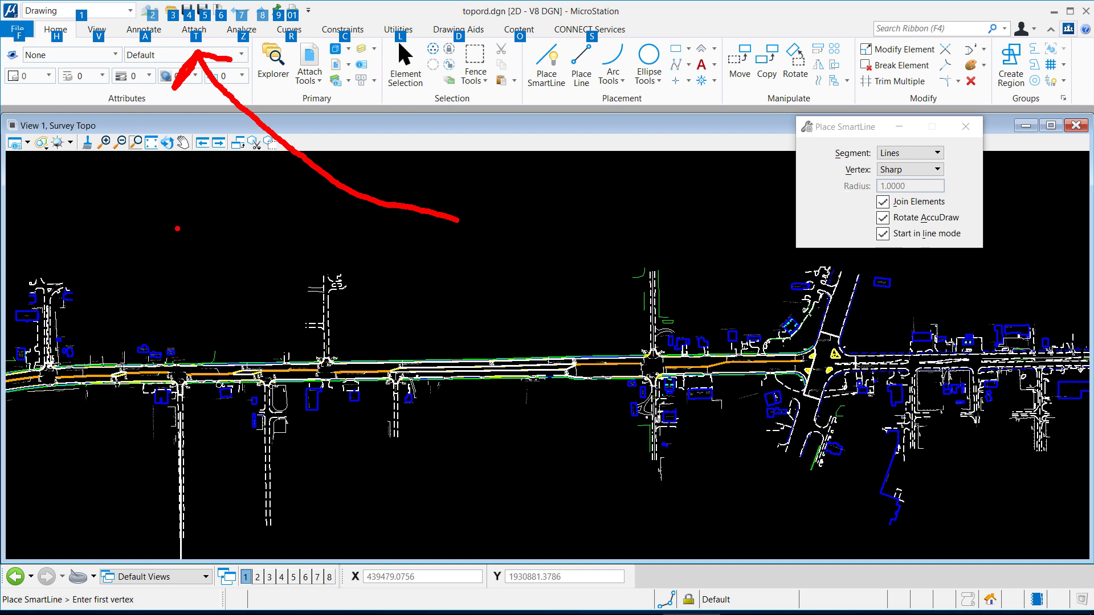
key("Escape")
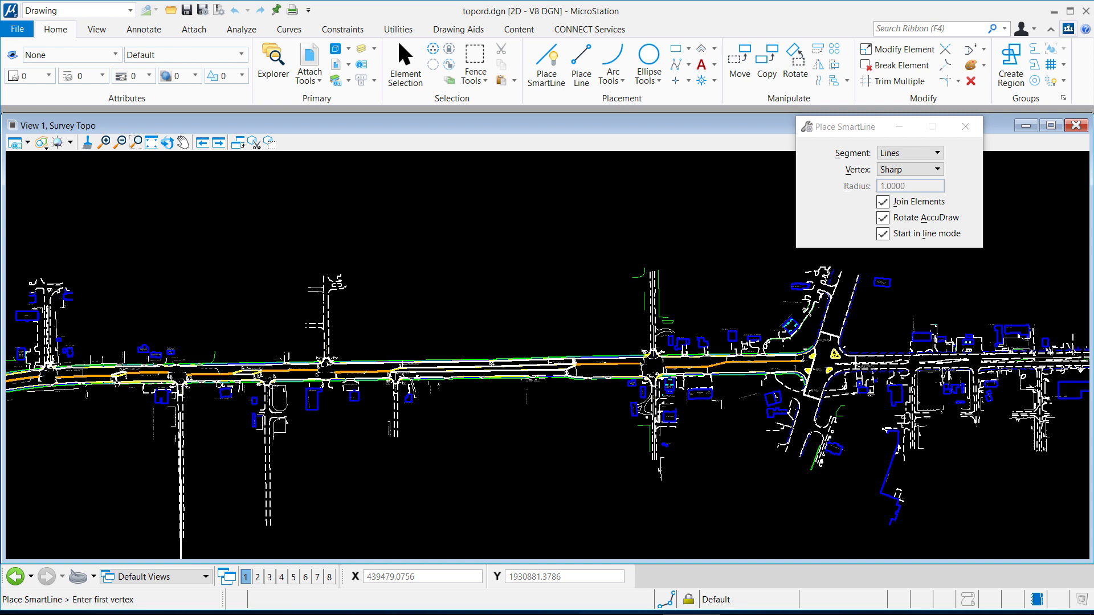
key("alt+h")
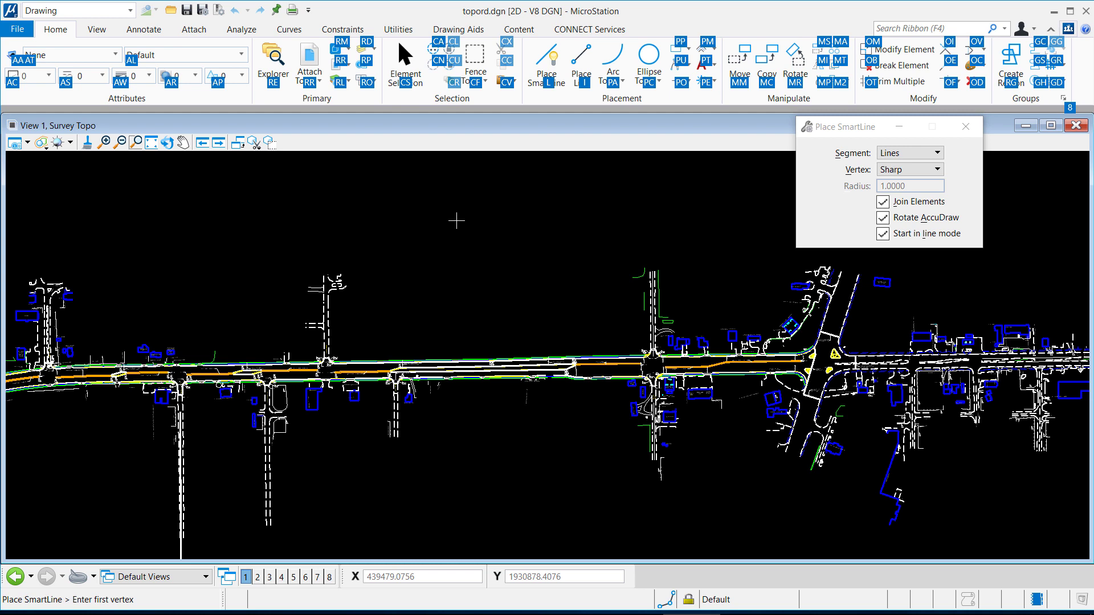
key("alt")
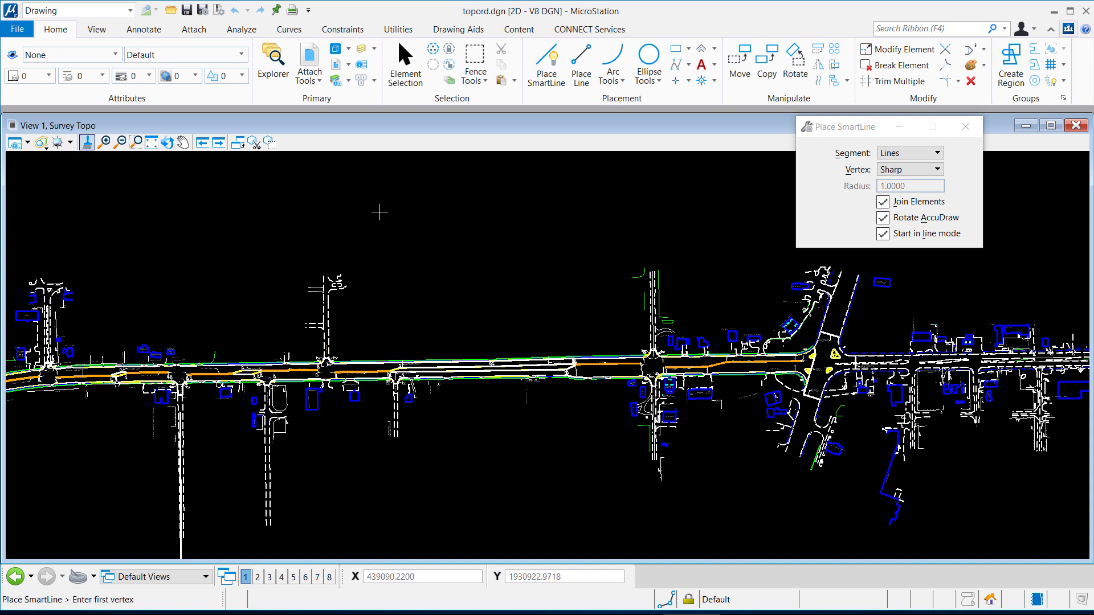
- Maximize View 1, show the User settings, and mark Preferences, the Settings heading and the Settings entry in red
double_click(372, 128)
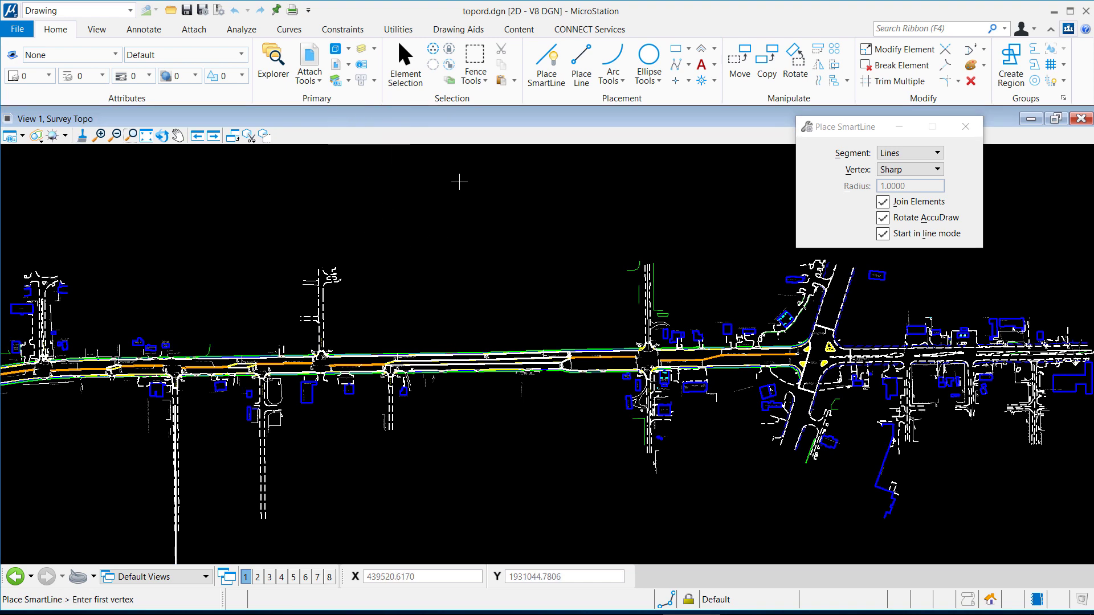
left_click(26, 32)
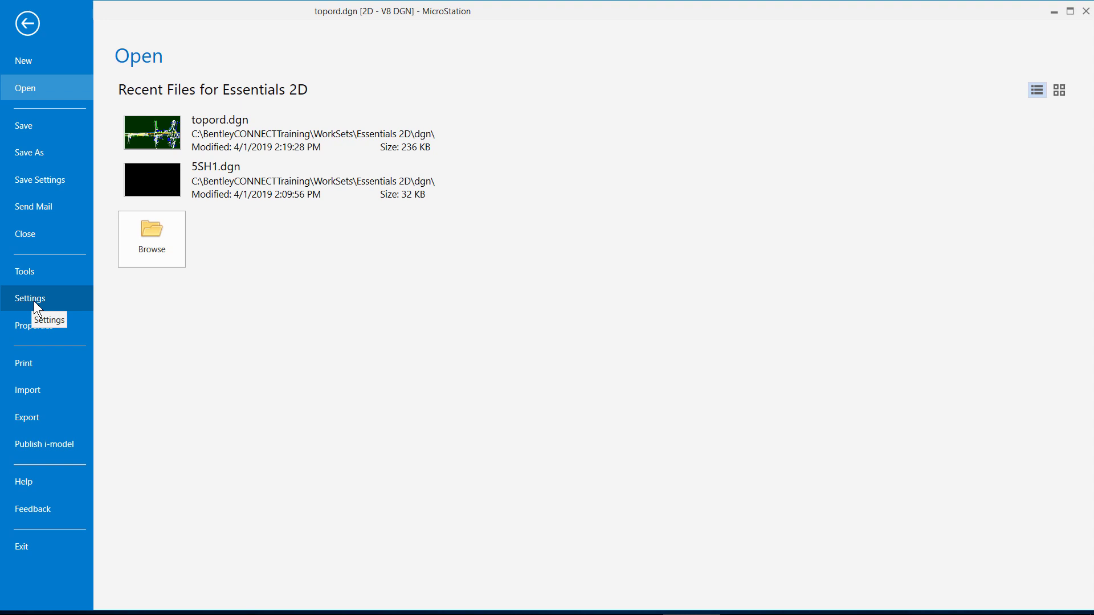
left_click(33, 301)
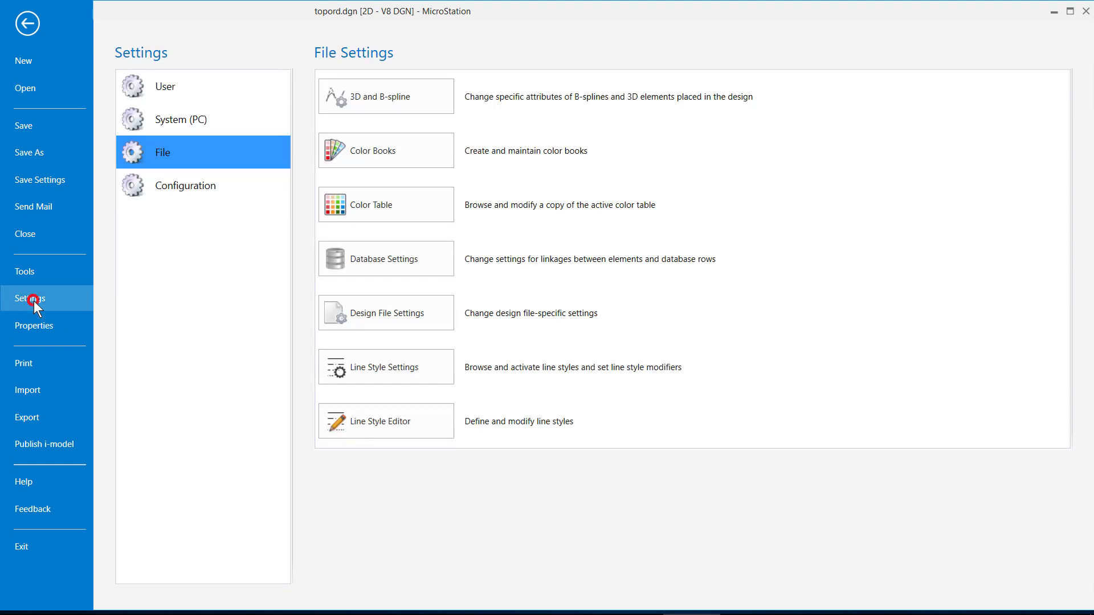
left_click(174, 88)
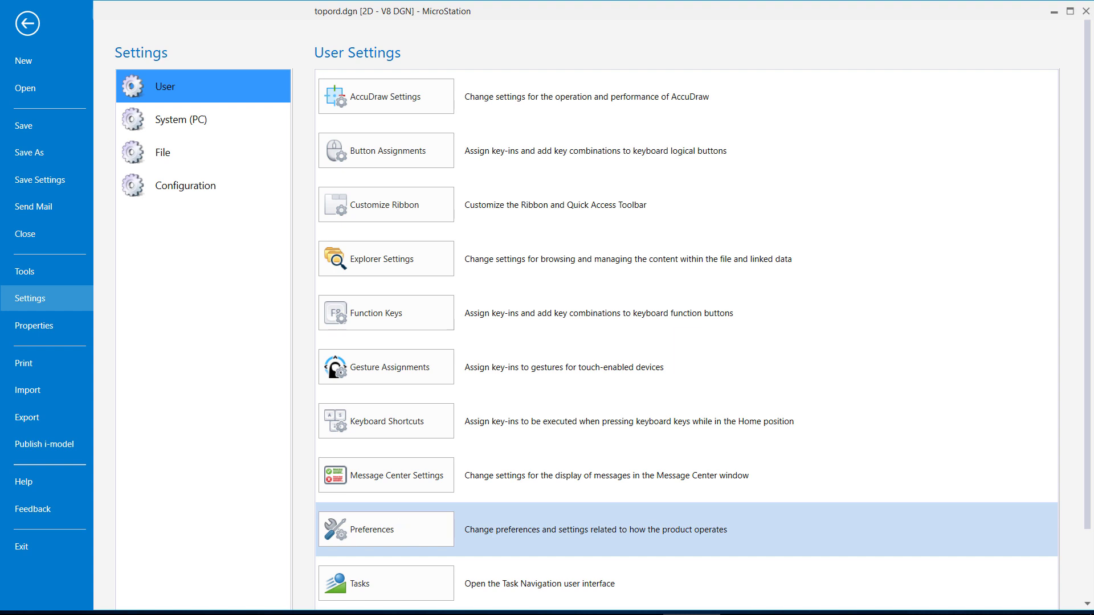
mouse_move(427, 518)
left_mouse_down()
mouse_move(345, 504)
mouse_move(388, 564)
mouse_move(424, 520)
mouse_move(390, 500)
left_mouse_up()
mouse_move(147, 52)
left_mouse_down()
mouse_move(135, 88)
mouse_move(204, 83)
mouse_move(152, 45)
left_mouse_up()
mouse_move(51, 281)
left_mouse_down()
mouse_move(3, 271)
mouse_move(59, 333)
mouse_move(57, 282)
left_mouse_up()
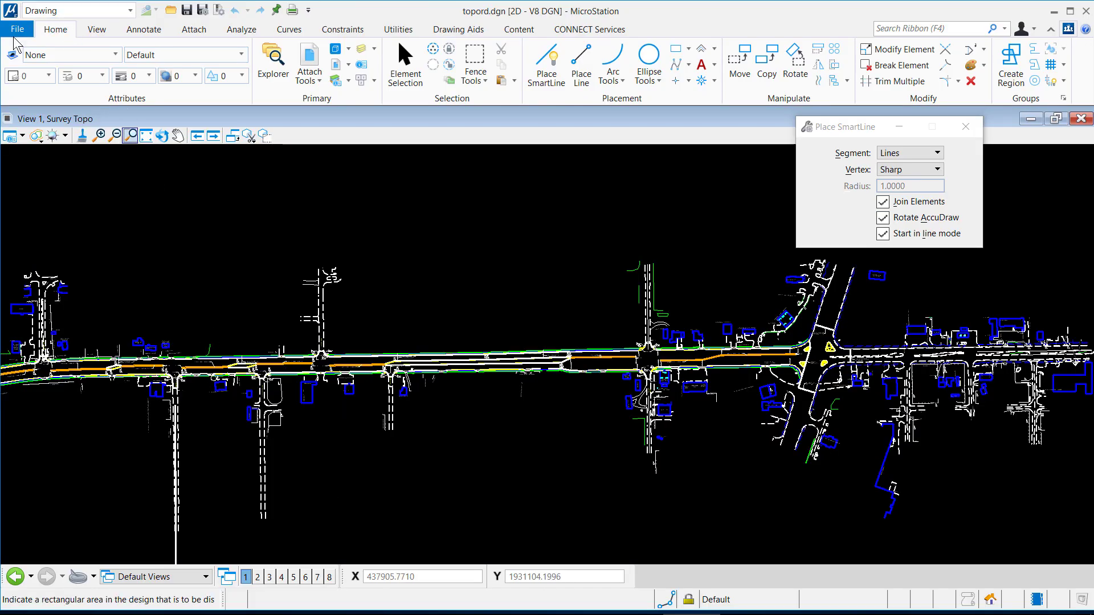
- Open the user Preferences from the User settings and show the Position Mapping category
left_click(11, 33)
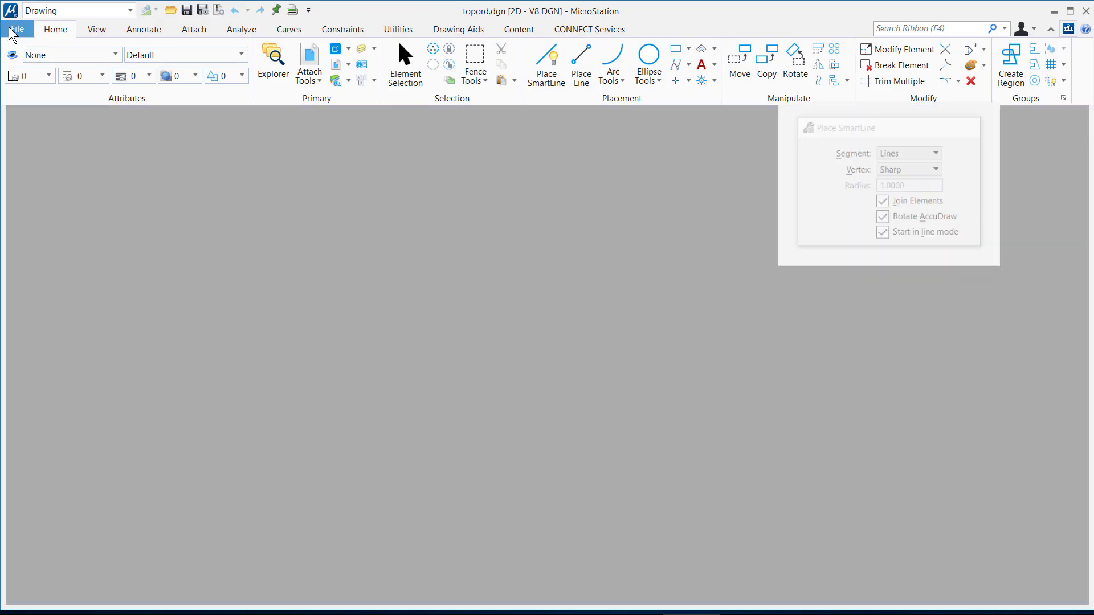
left_click(53, 298)
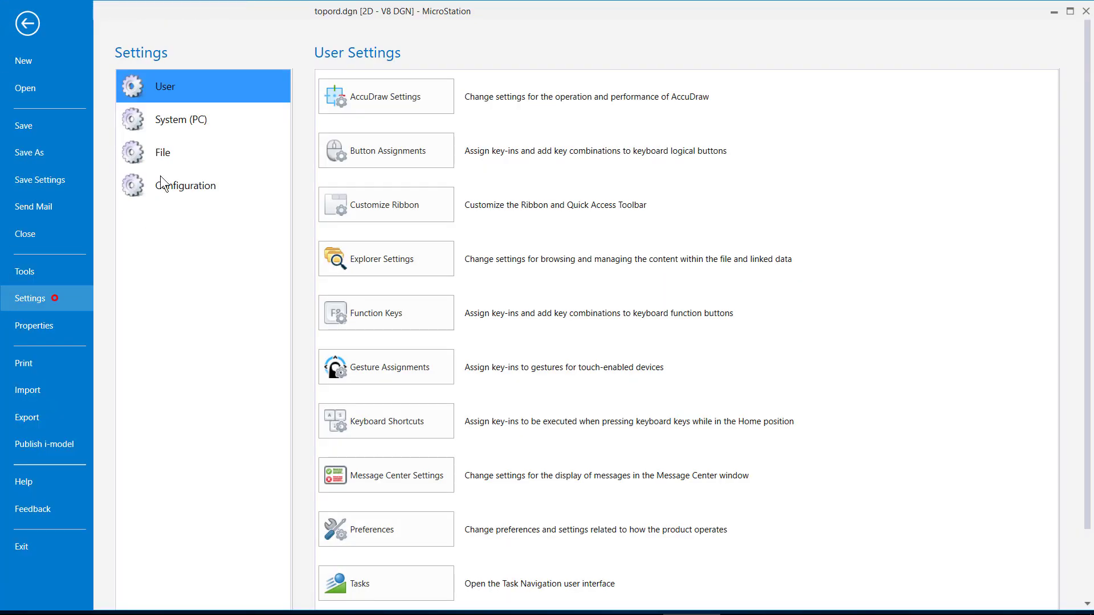
left_click(181, 80)
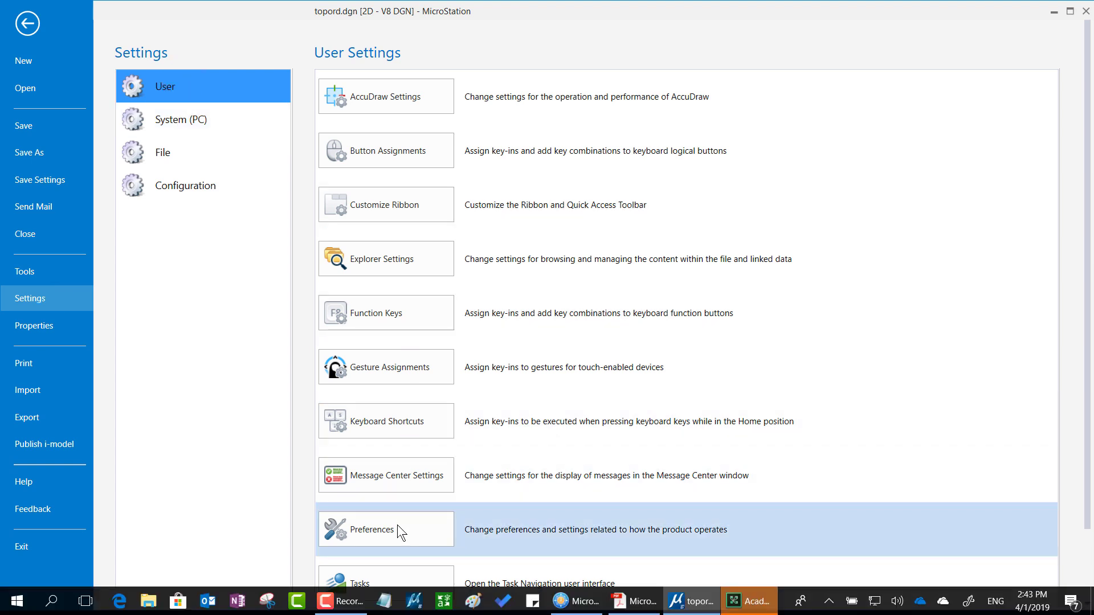
left_click(397, 525)
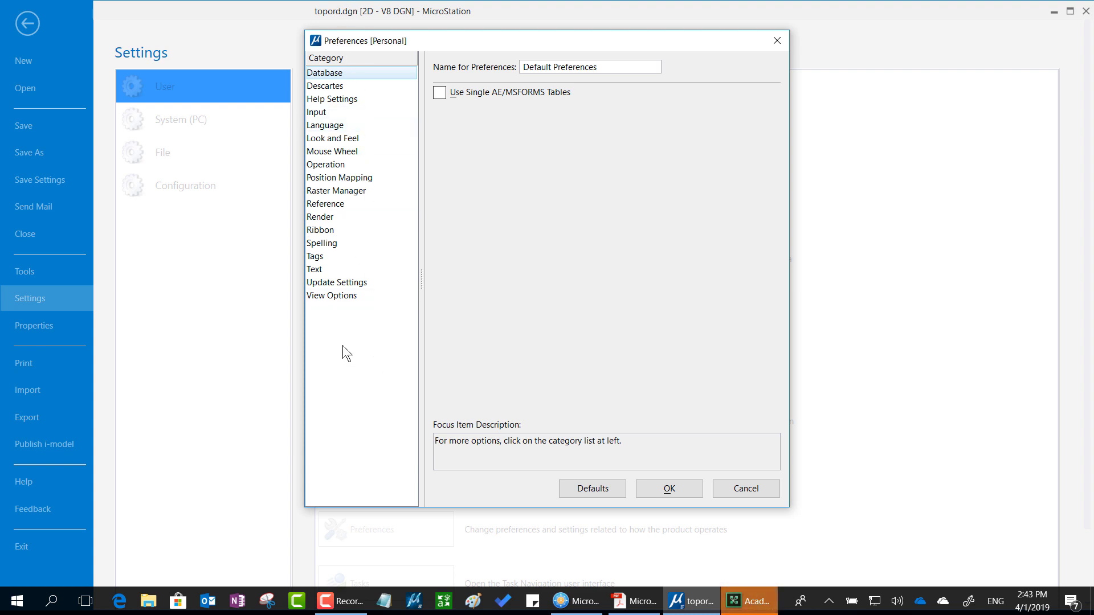
left_click(360, 180)
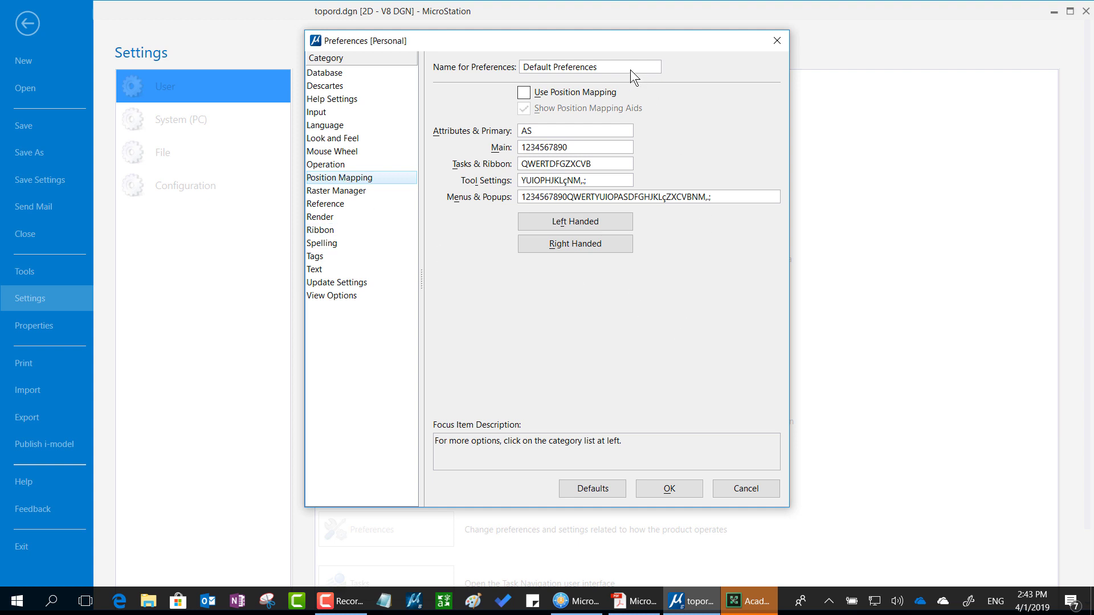
- Enable Use Position Mapping, circle it and the Show Position Mapping Aids option in red, and clear the mark
left_click(526, 93)
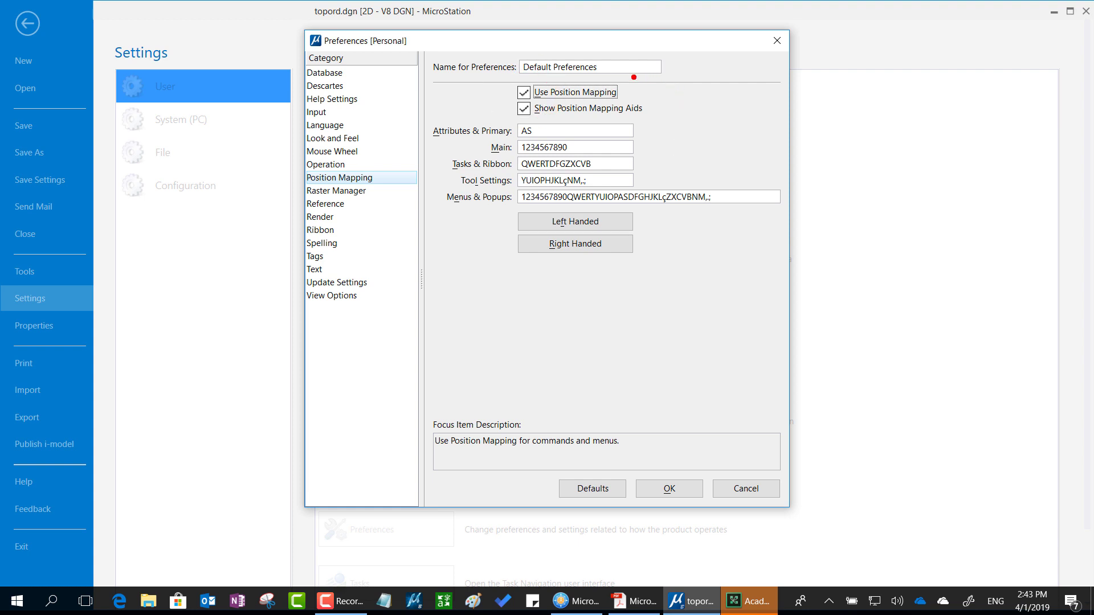
mouse_move(653, 96)
left_mouse_down()
mouse_move(590, 55)
mouse_move(497, 85)
mouse_move(569, 135)
mouse_move(650, 122)
mouse_move(654, 96)
left_mouse_up()
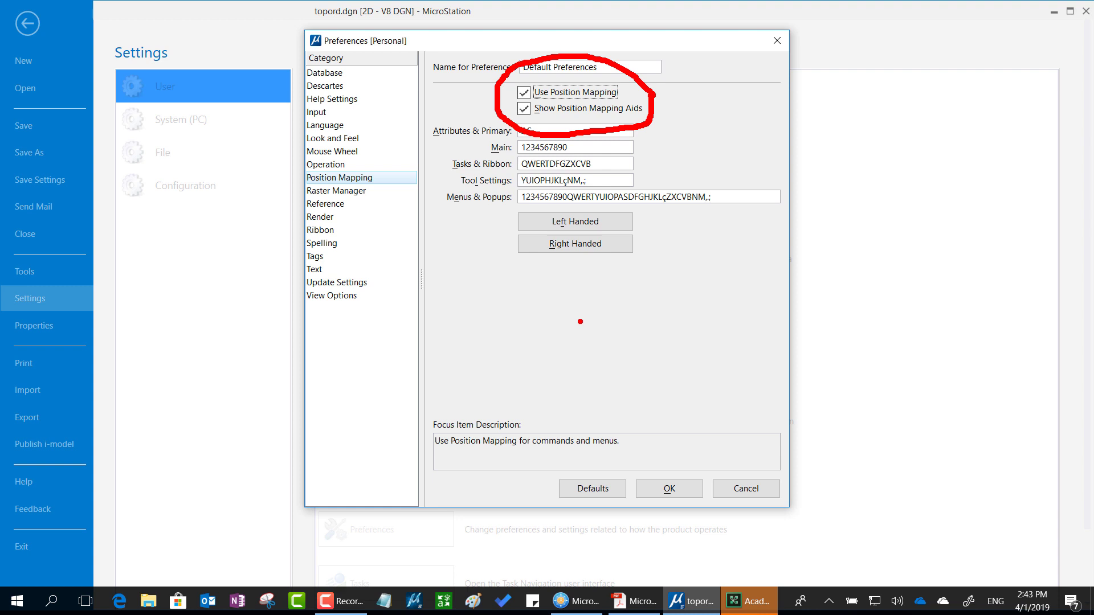
key("Escape")
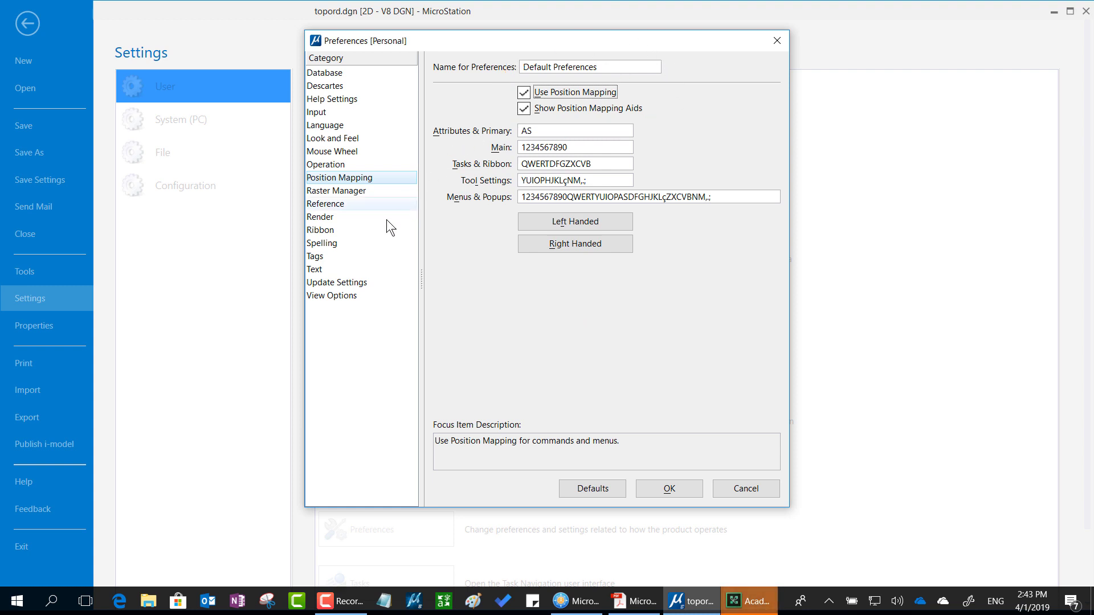
- In the Ribbon preferences, set Position-Mapped Groups to Menu and accept the preferences
left_click(329, 233)
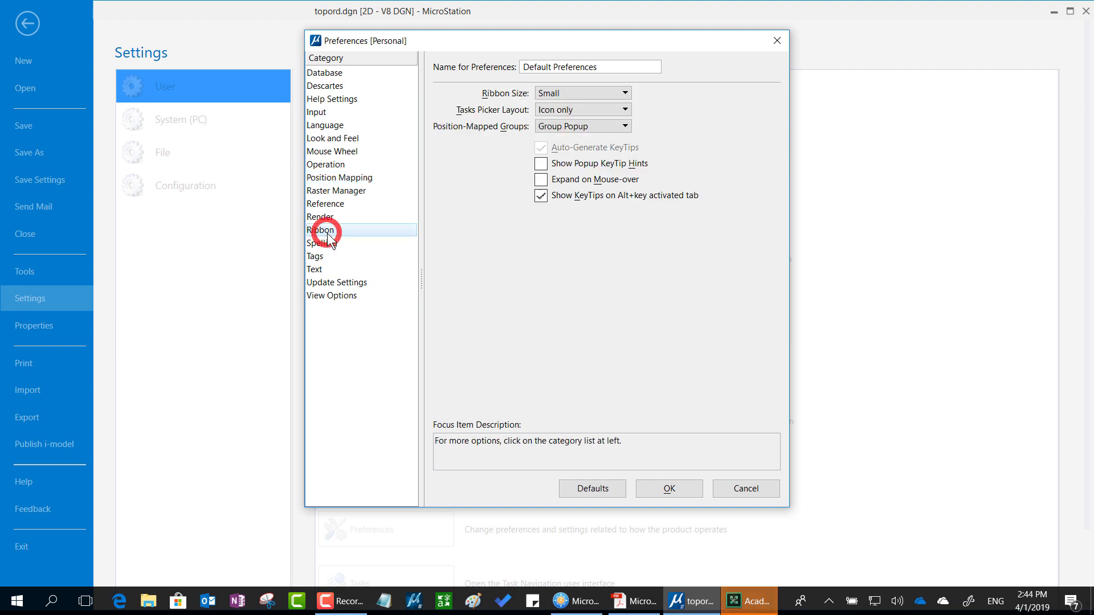
mouse_move(354, 221)
left_mouse_down()
mouse_move(319, 215)
mouse_move(303, 250)
mouse_move(361, 229)
left_mouse_up()
left_click(563, 129)
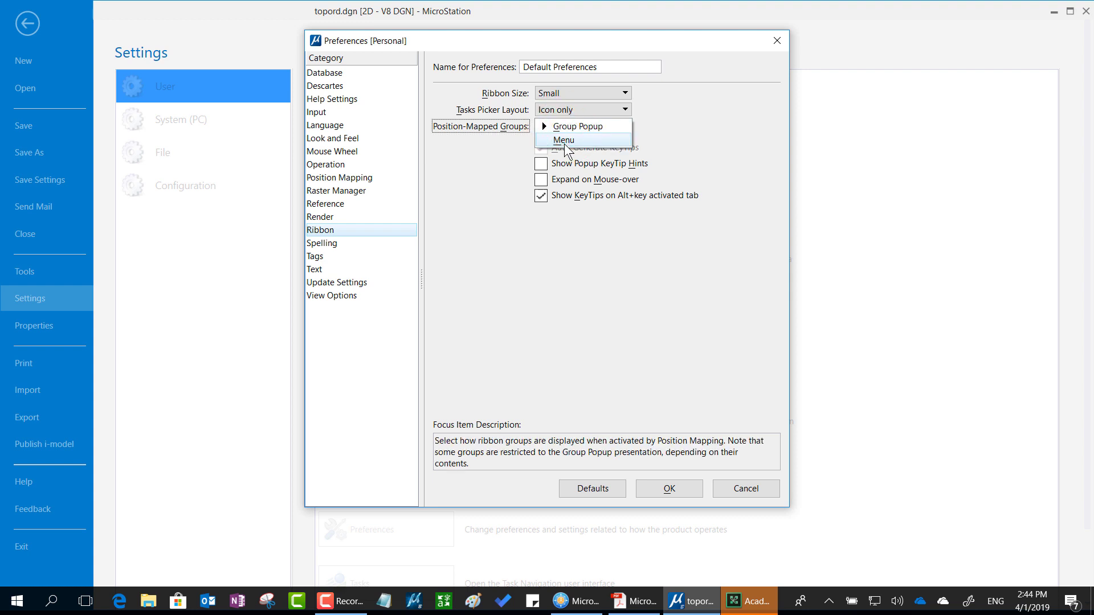
left_click(564, 144)
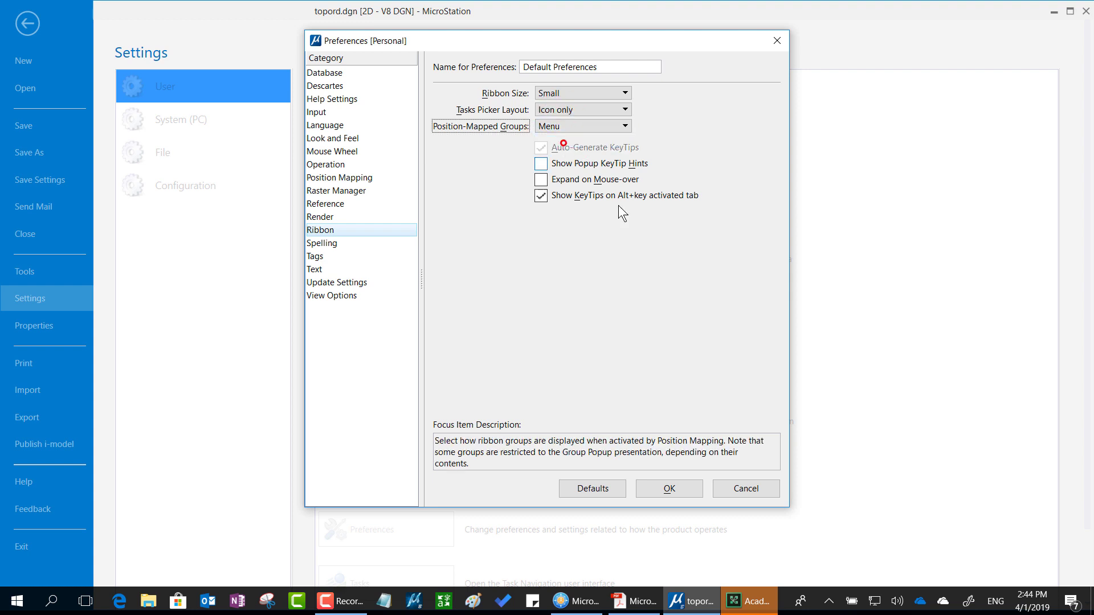
left_click(670, 488)
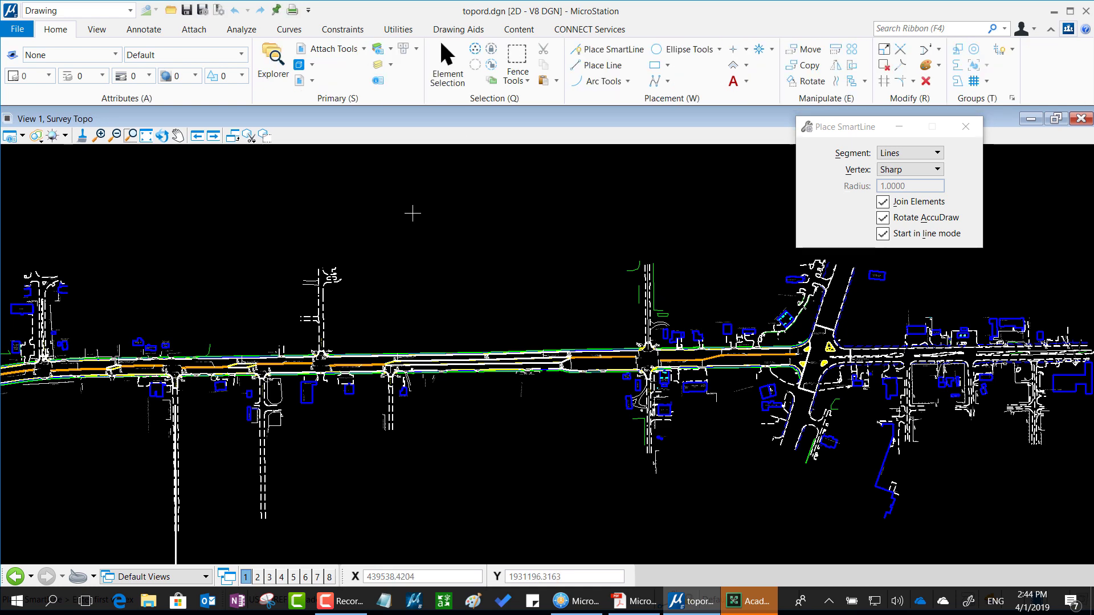
key("F1")
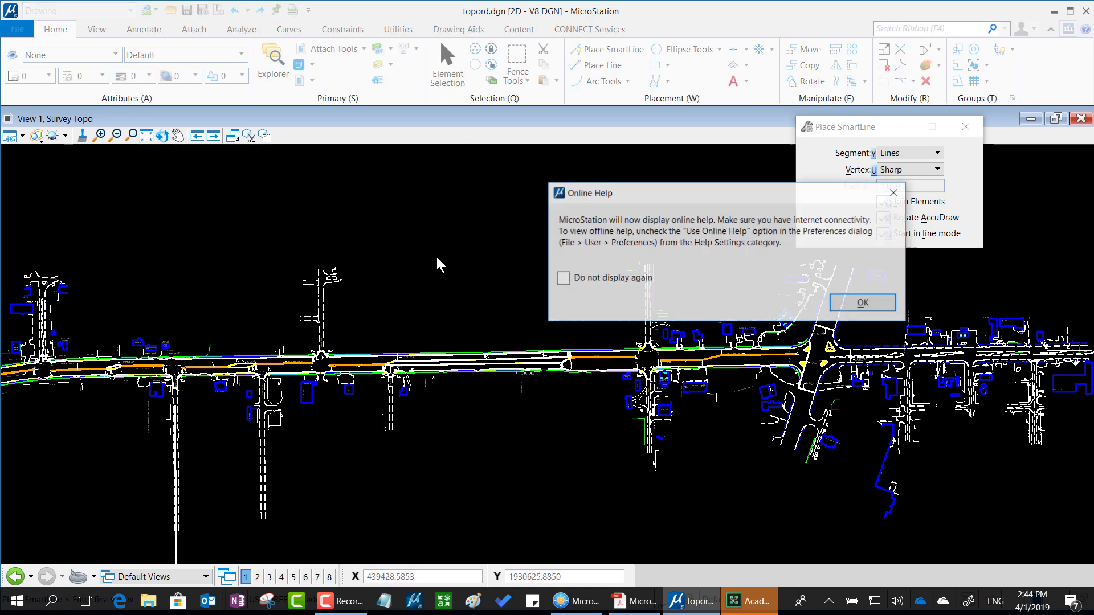
left_click(895, 197)
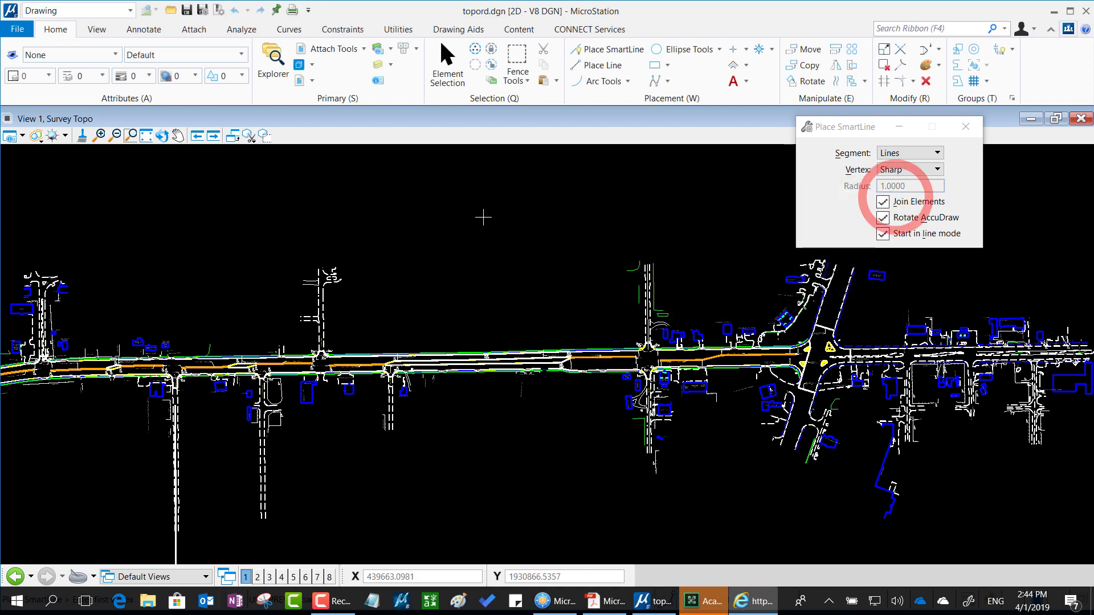
left_click(417, 232)
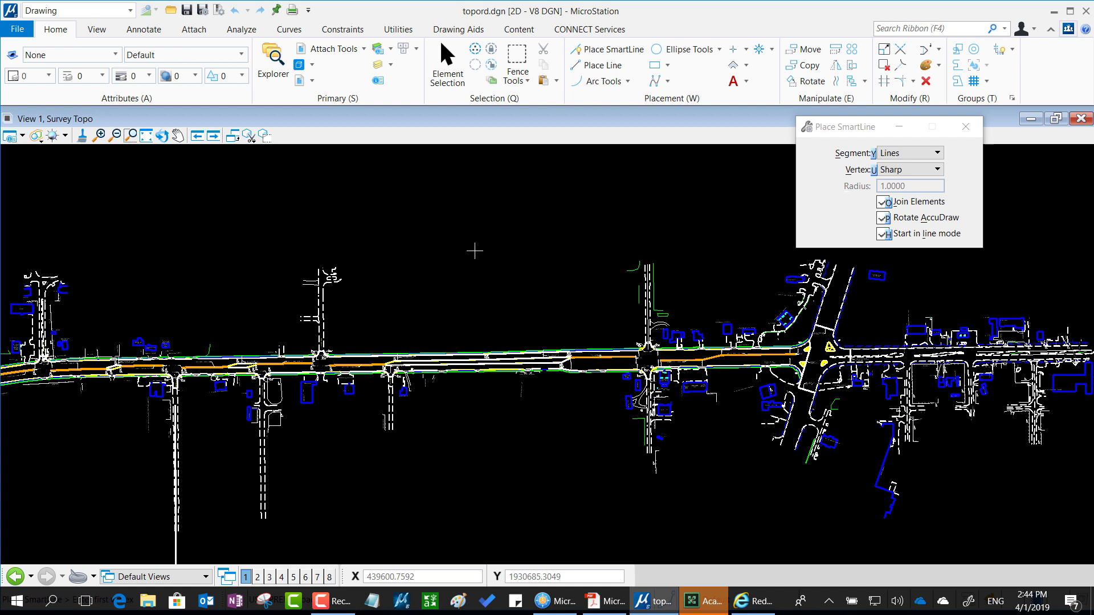
- Show the ribbon key tips, then display the position-mapped Attributes group as a popup in View 1 and dismiss it
key("alt")
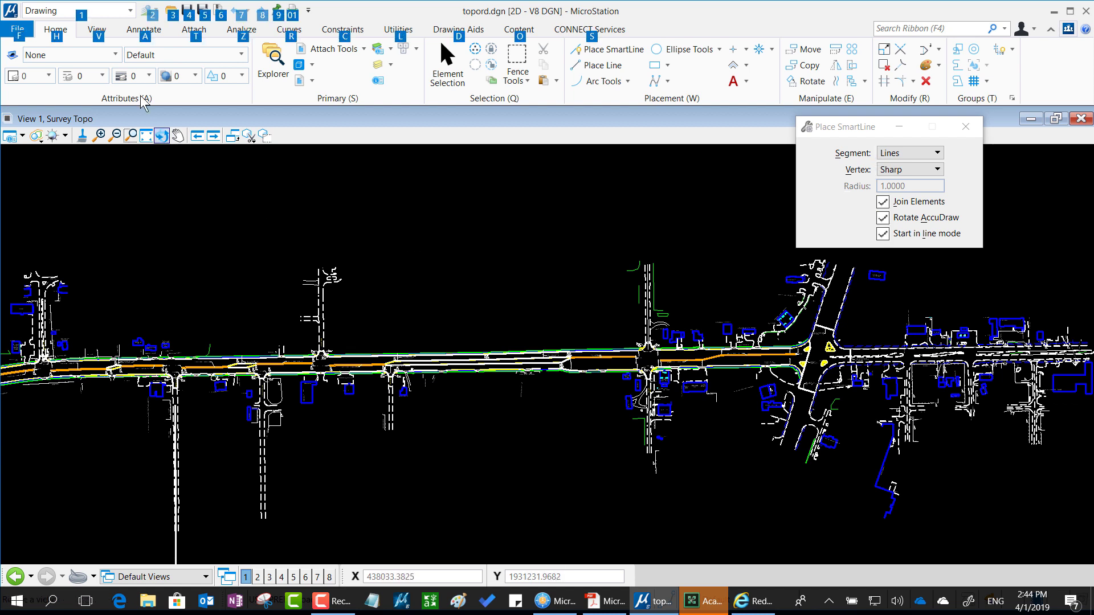
key("alt")
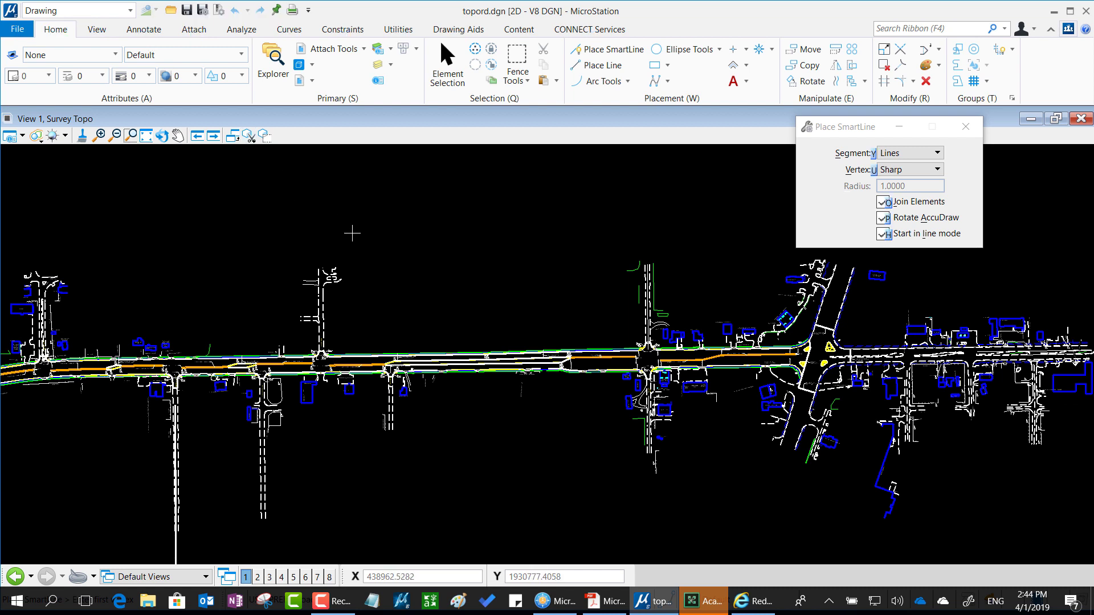
key("a")
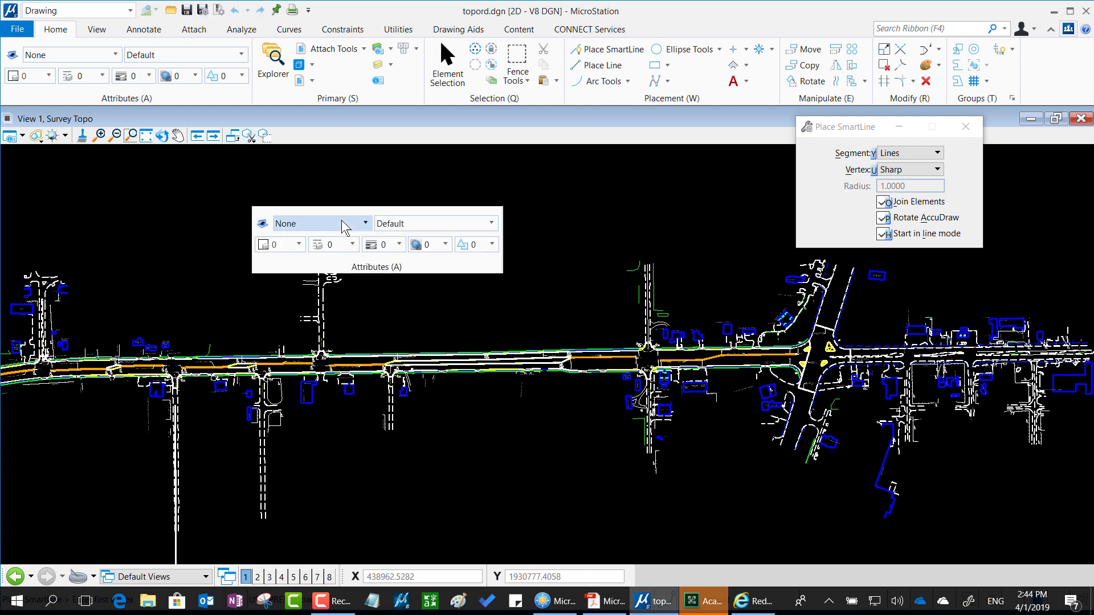
key("alt")
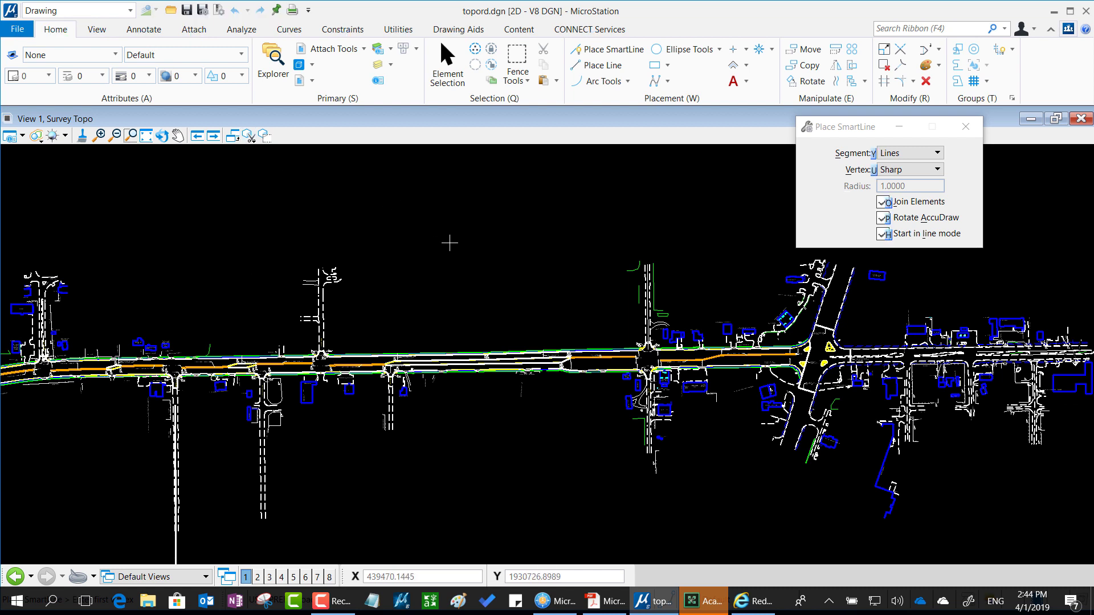
key("a")
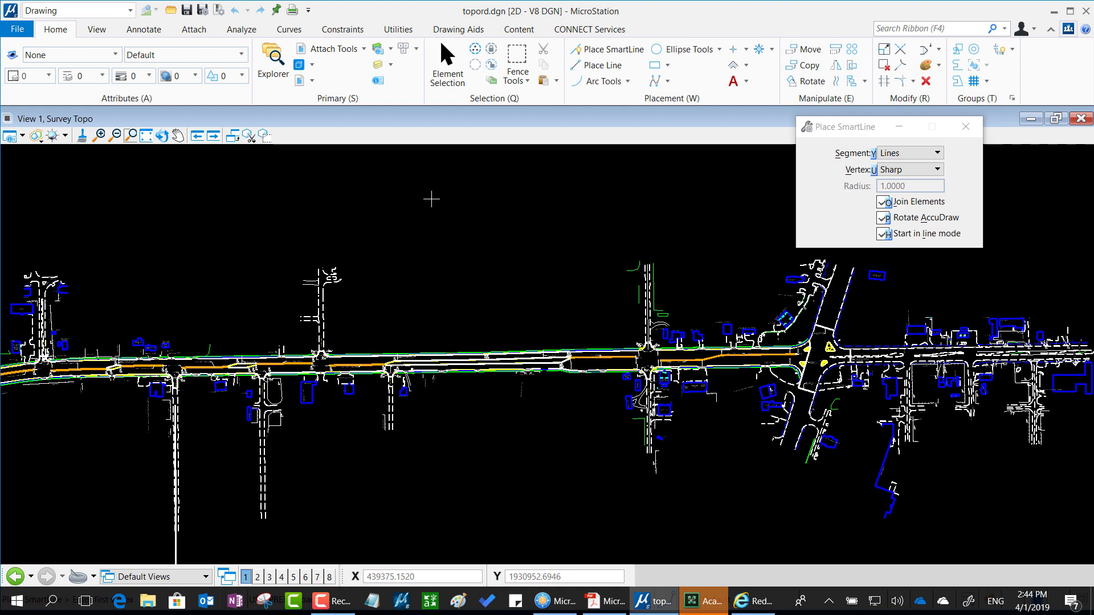
- Show the Annotate tools and circle the Dimensioning (E) group label in red before clearing the mark
left_click(149, 29)
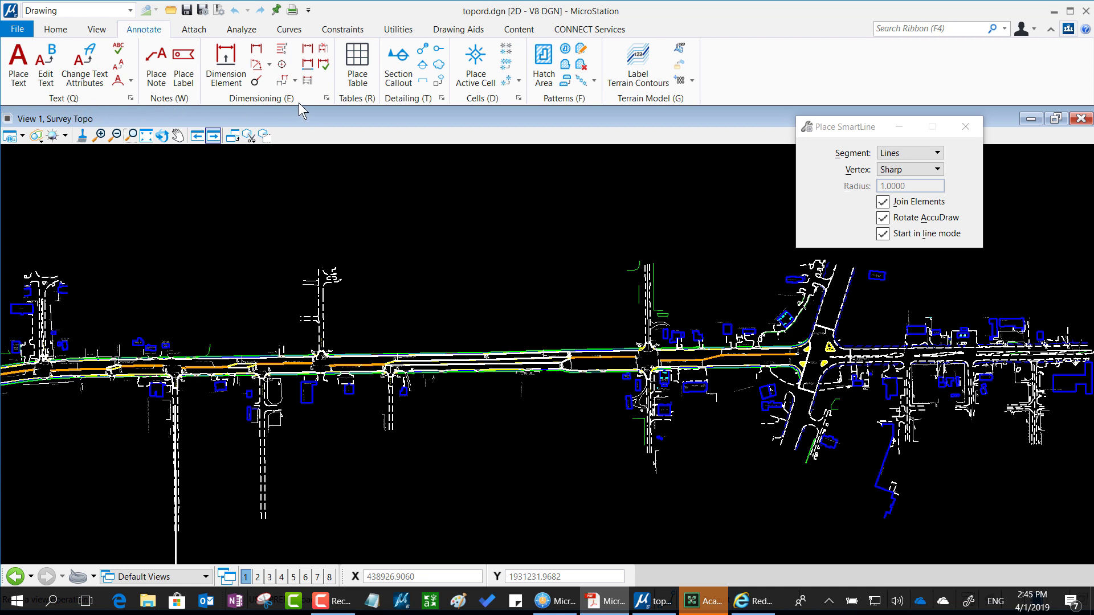
mouse_move(306, 94)
left_mouse_down()
mouse_move(288, 79)
mouse_move(218, 63)
mouse_move(251, 136)
mouse_move(311, 114)
mouse_move(302, 93)
left_mouse_up()
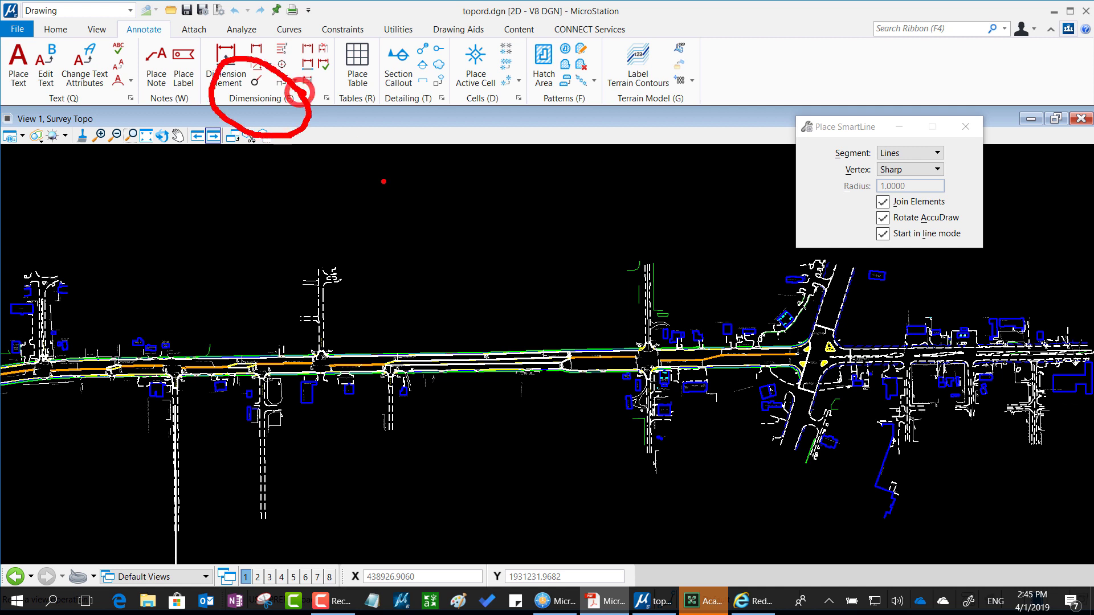
left_click(55, 29)
left_click(147, 29)
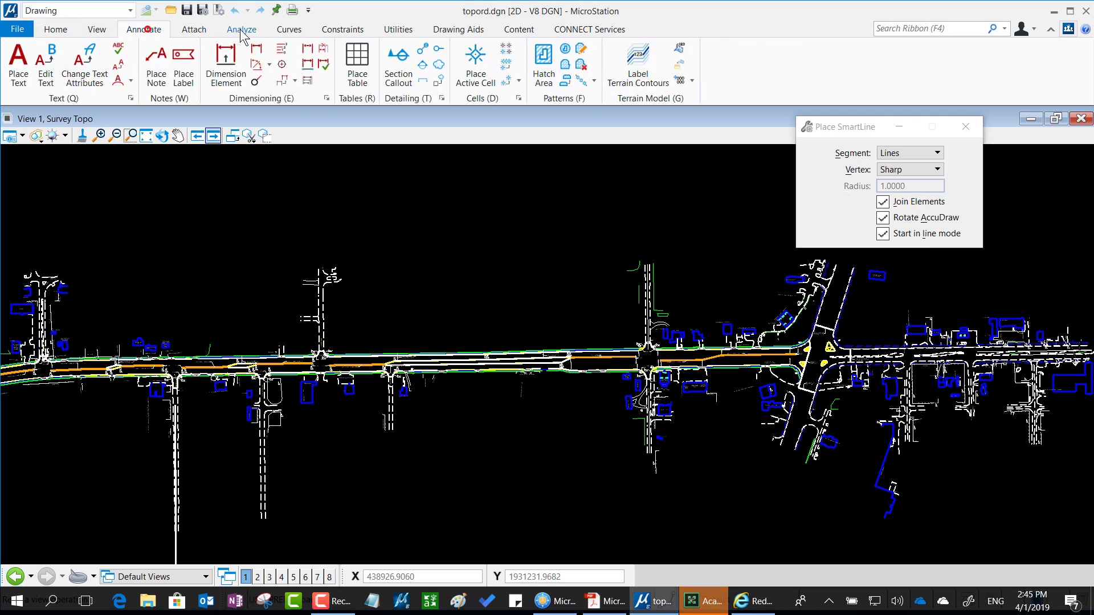
- Show the Analyze tools, circle the Standards Checker (E) group in red, and display its position-mapped menu before dismissing it
left_click(241, 29)
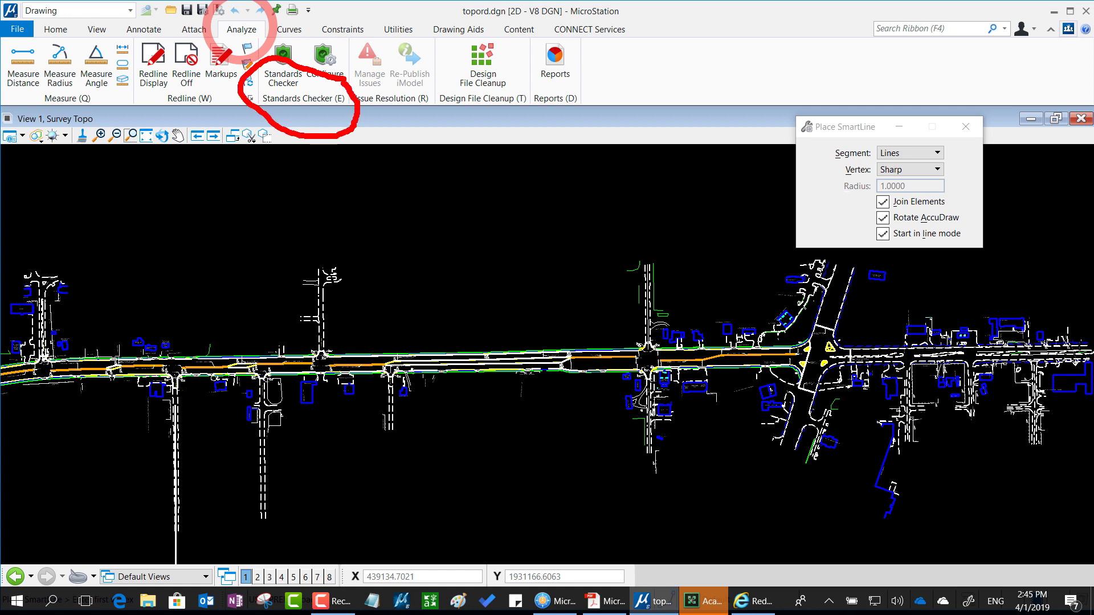
left_click(341, 83)
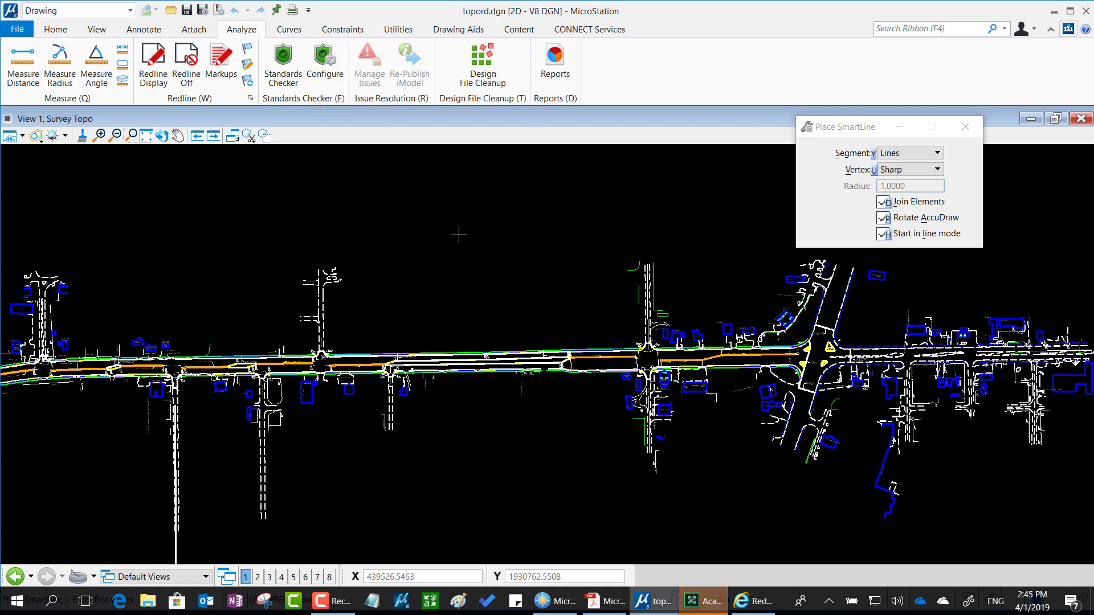
key("e")
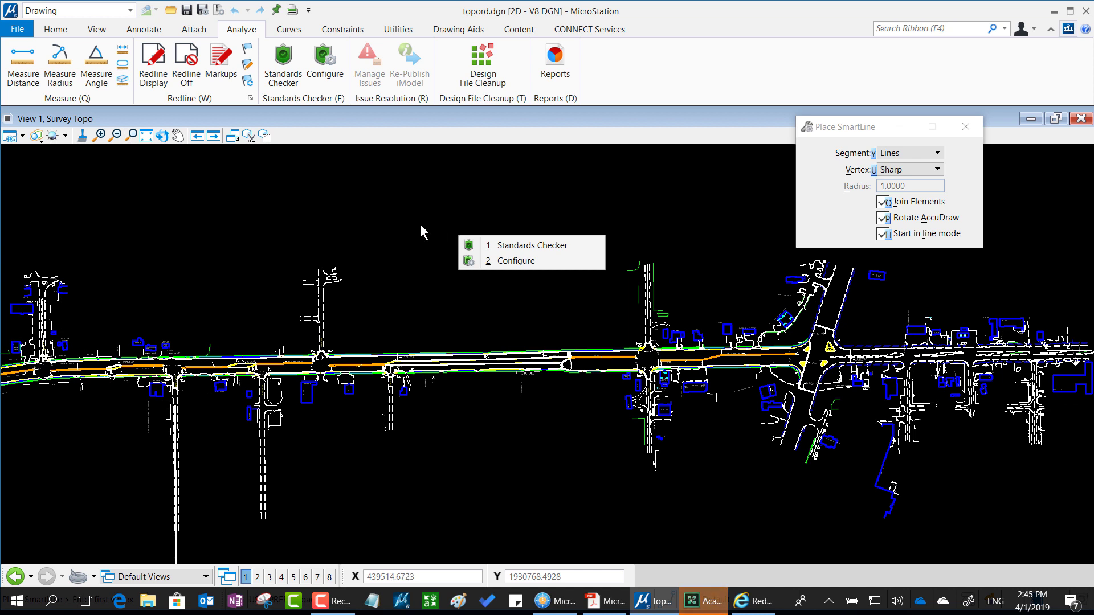
key("Escape")
key("alt")
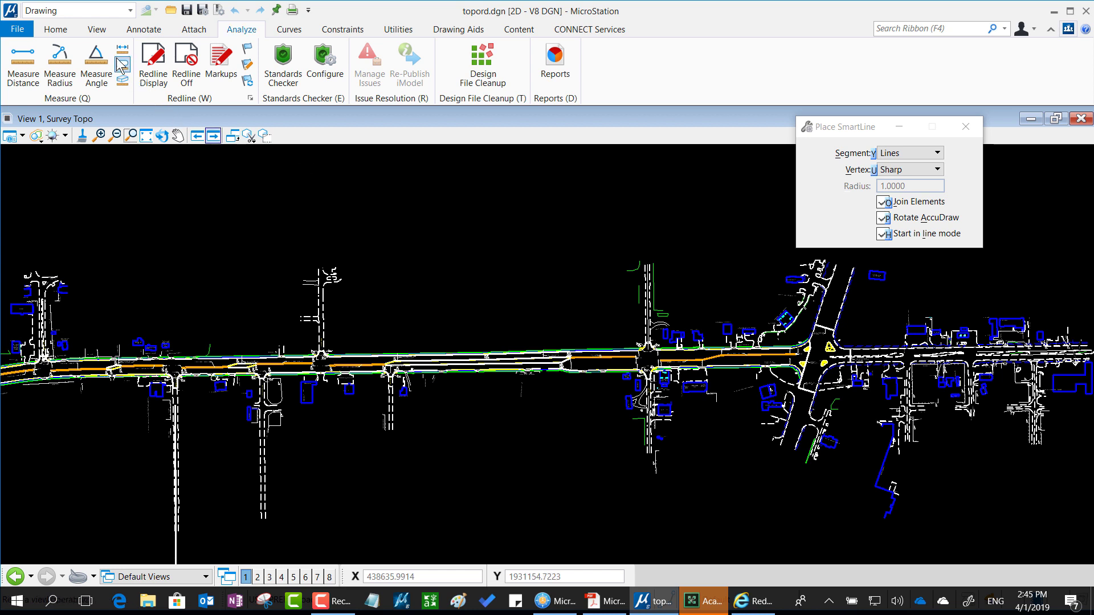
- Start Place Line from the position-mapped menu of the Home Placement (W) group
left_click(56, 29)
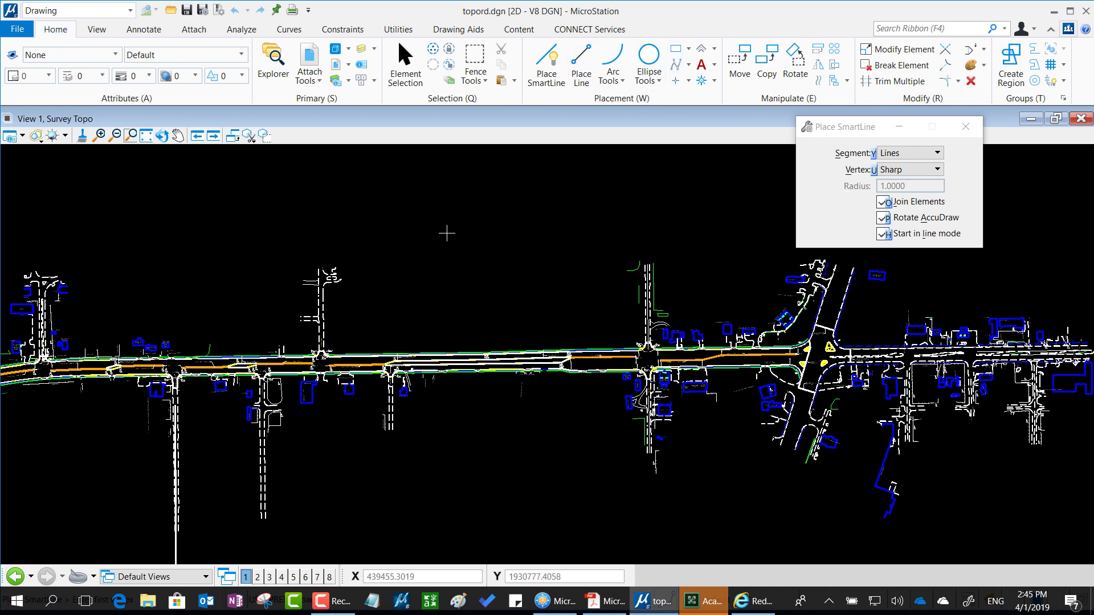
key("w")
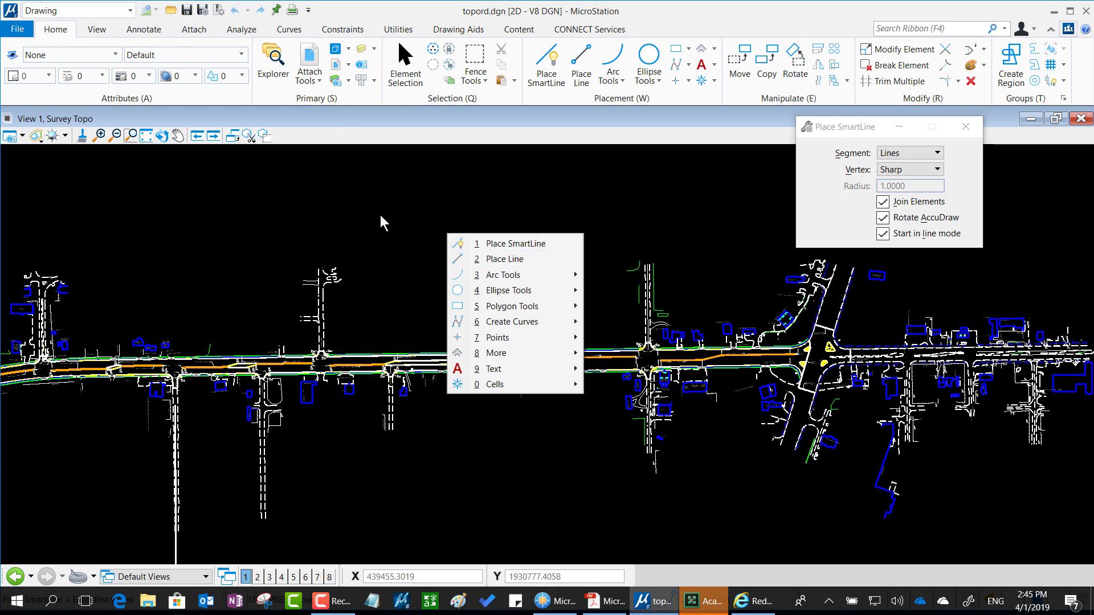
mouse_move(507, 279)
key("2")
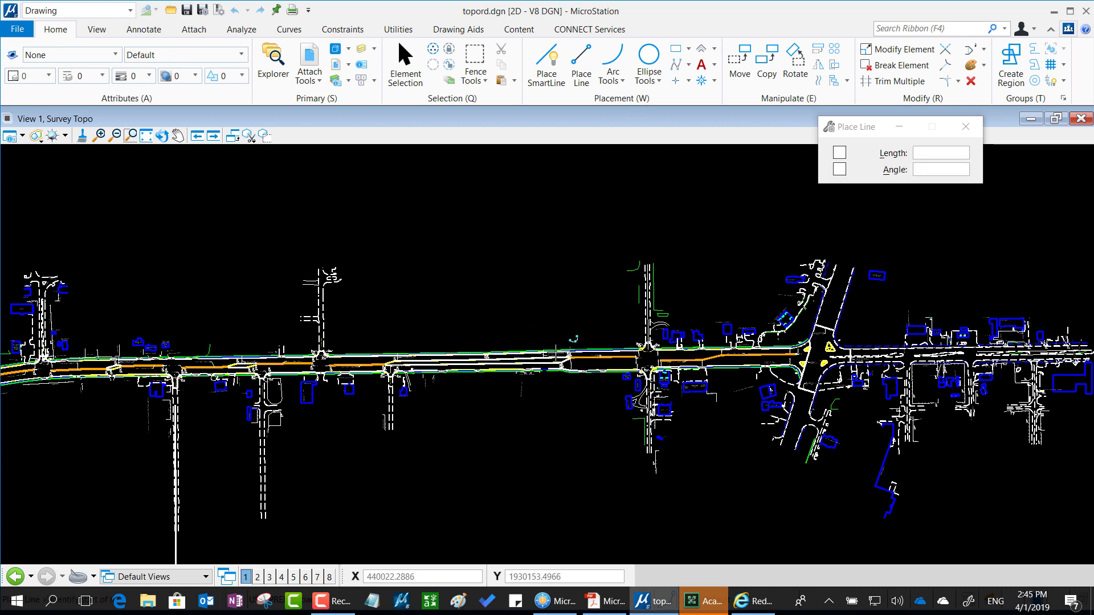
- Move the Place Line settings window around View 1 and leave it above the road intersection
left_click_drag(852, 130, 468, 203)
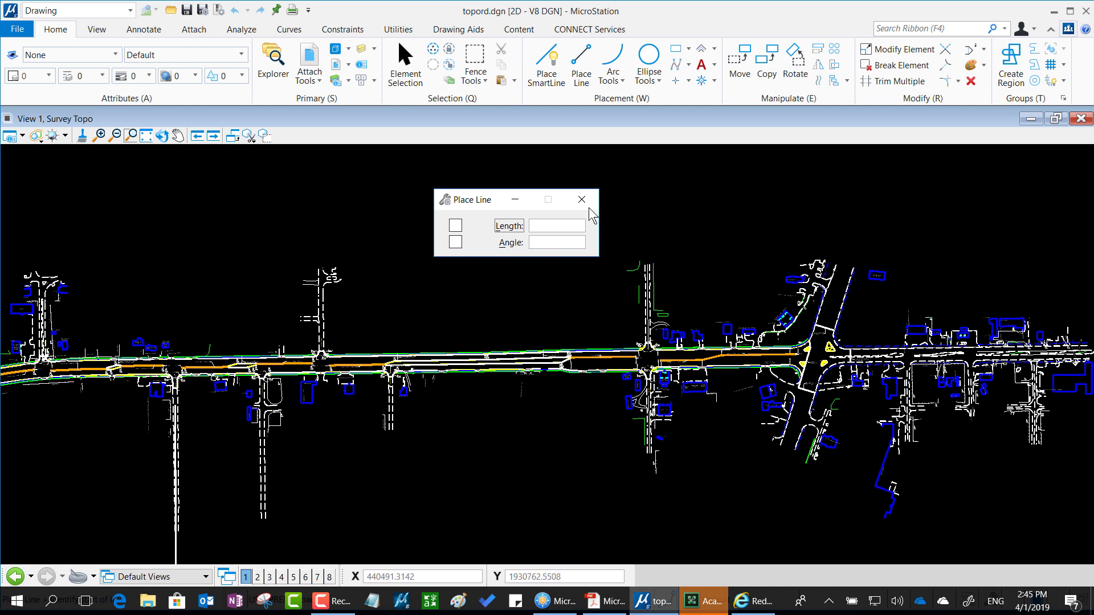
left_click_drag(483, 206, 794, 173)
left_click(796, 173)
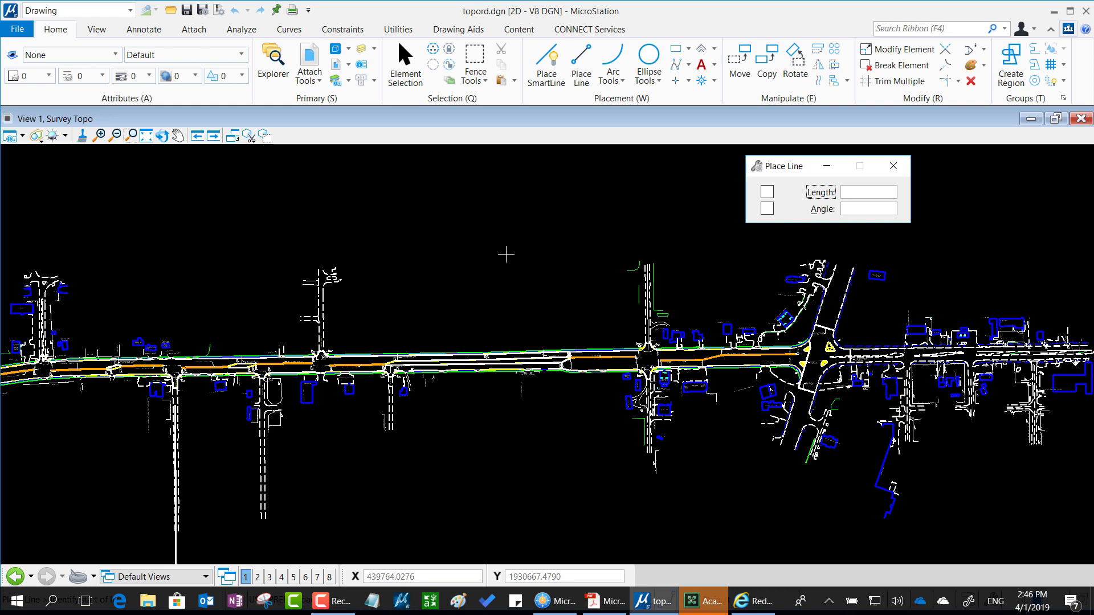
- Examine the View and Utilities tool groups, the ribbon key tips, and the position mapping aids on the Place Line settings
left_click(97, 36)
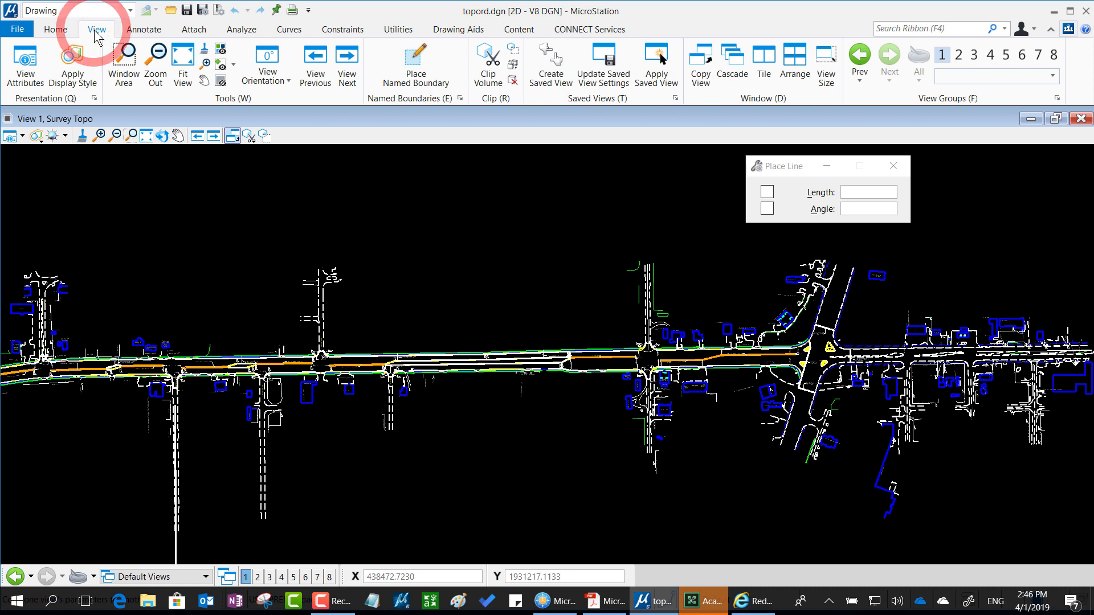
key("alt")
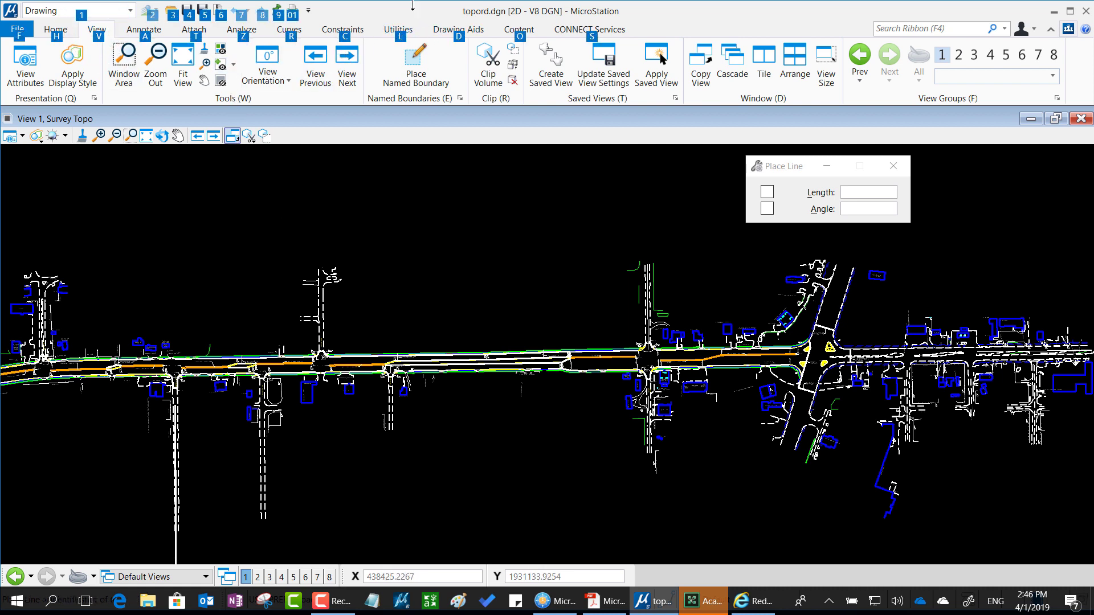
key("alt")
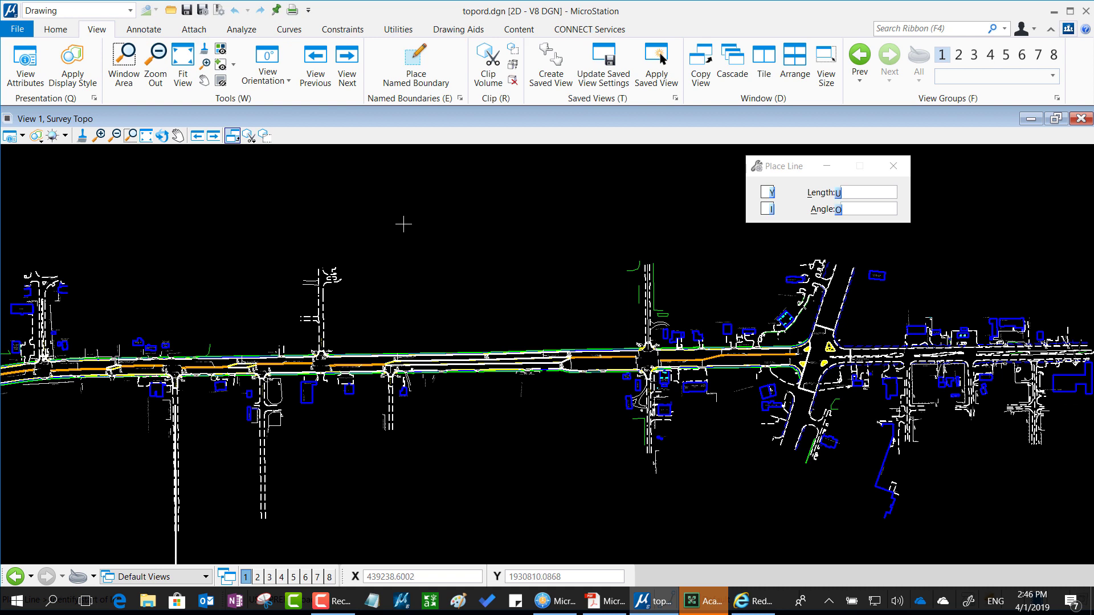
key("alt")
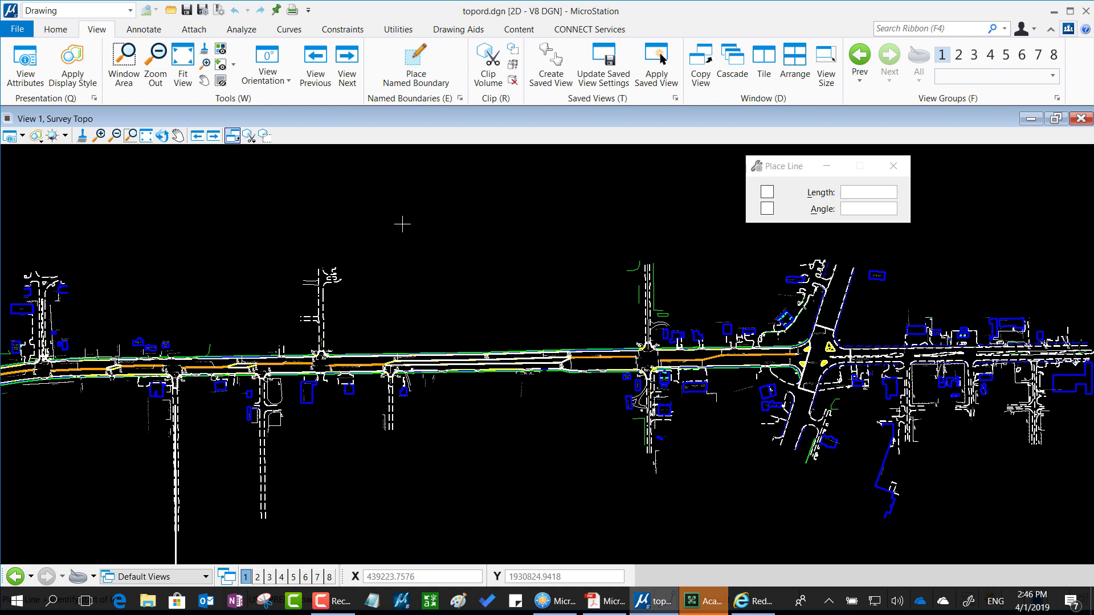
key("alt")
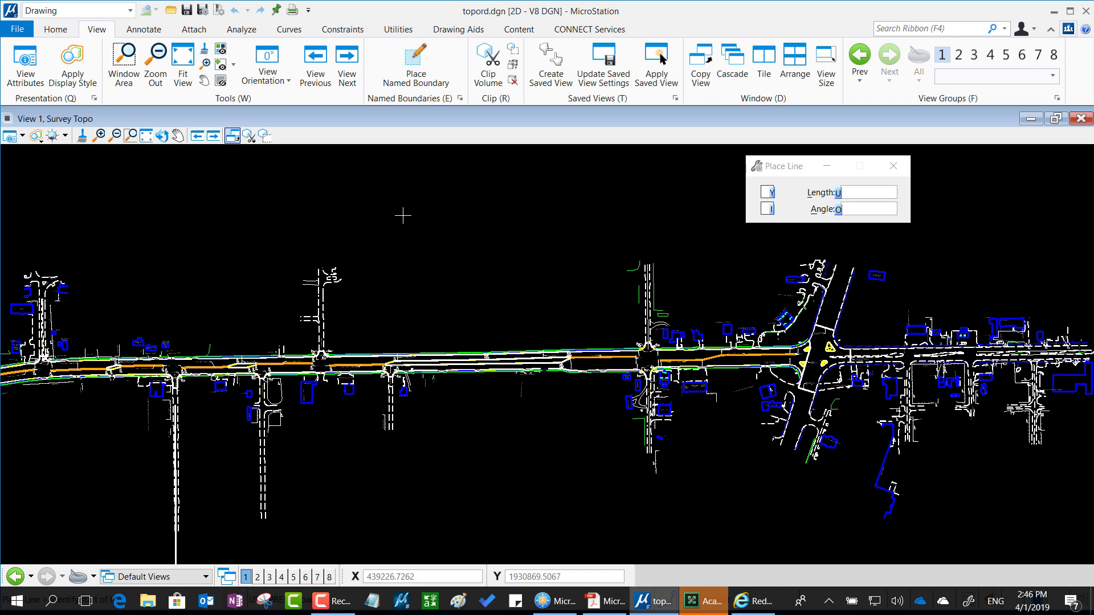
left_click(408, 30)
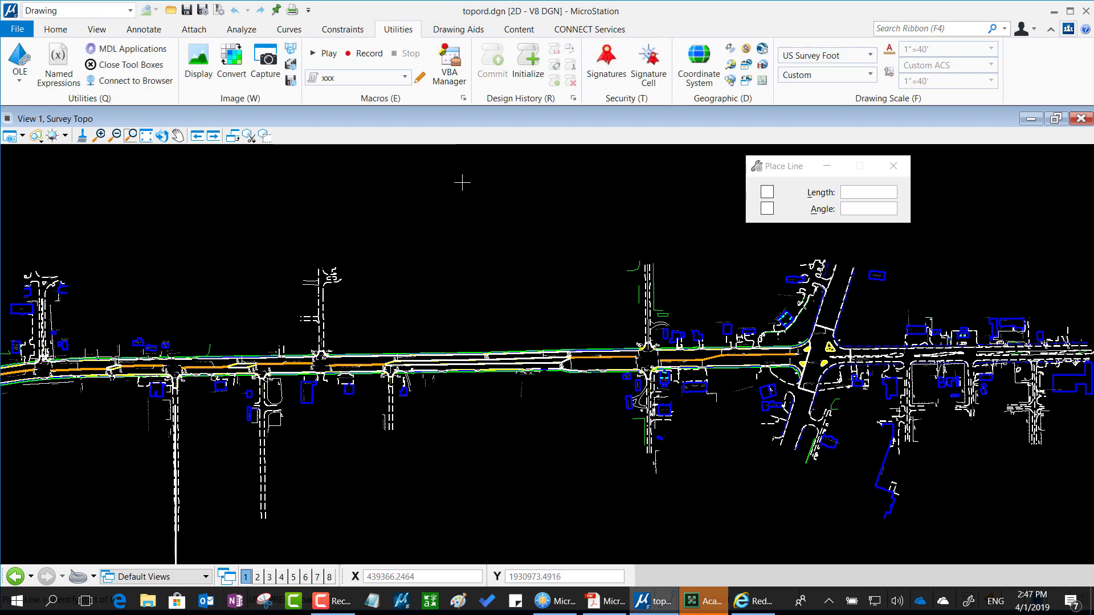
- Return to the Home tools and display the Popups palette over View 1
left_click(59, 32)
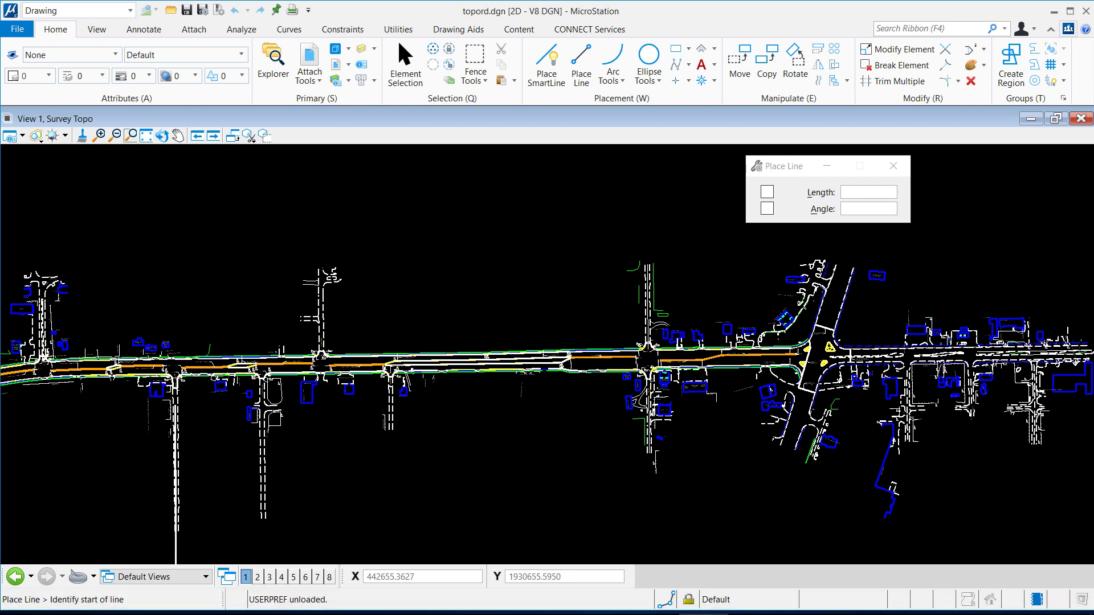
left_click(485, 234)
key("space")
key("space")
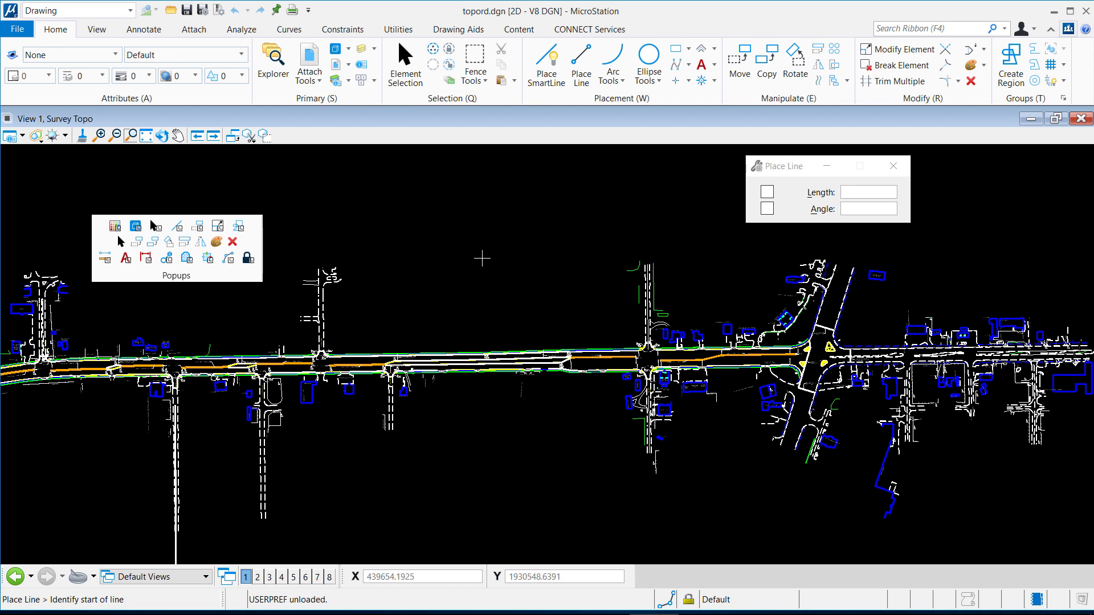
- Display the Popups palette over View 1 and expand its Placement (W) group to compare it with the ribbon group, then dismiss it
key("space")
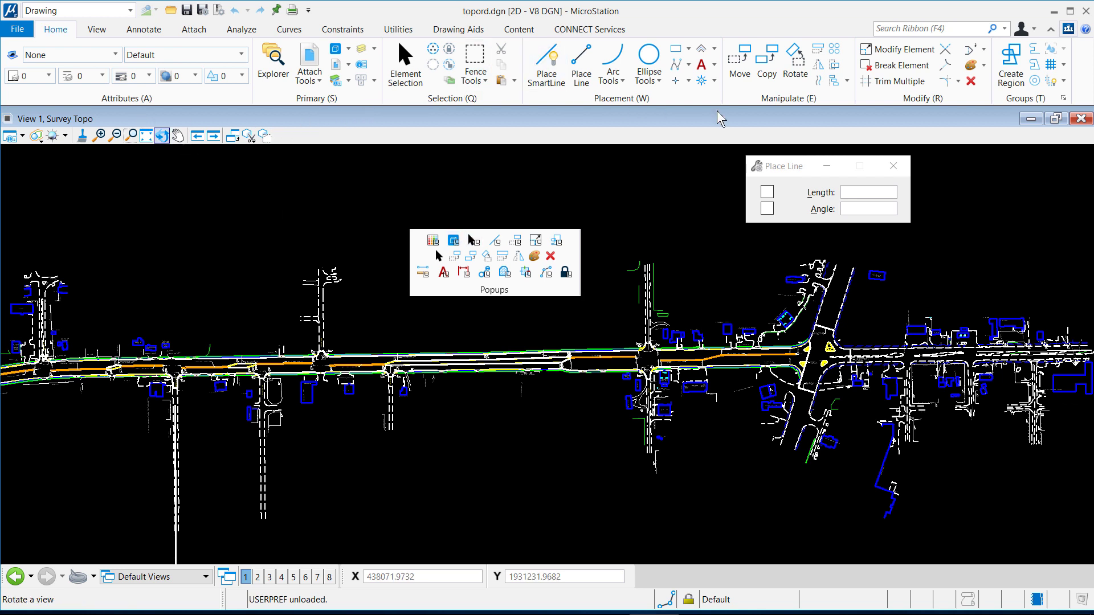
key("w")
key("2")
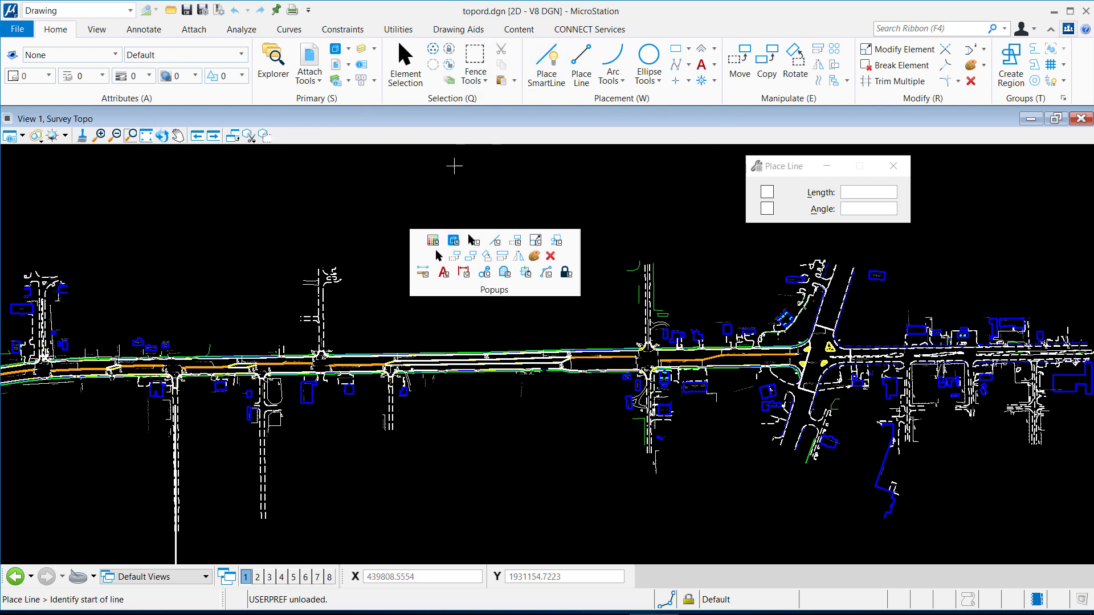
left_click(495, 246)
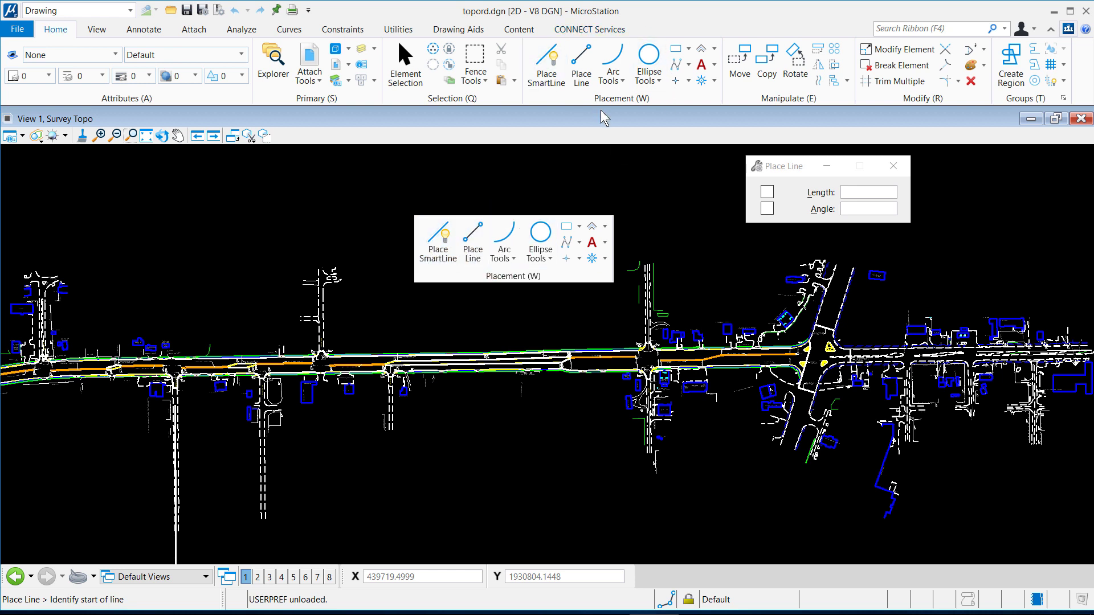
mouse_move(666, 28)
left_mouse_down()
mouse_move(576, 11)
mouse_move(572, 126)
mouse_move(740, 40)
mouse_move(637, 34)
left_mouse_up()
mouse_move(556, 199)
left_mouse_down()
mouse_move(478, 194)
mouse_move(461, 311)
mouse_move(621, 199)
mouse_move(481, 197)
left_mouse_up()
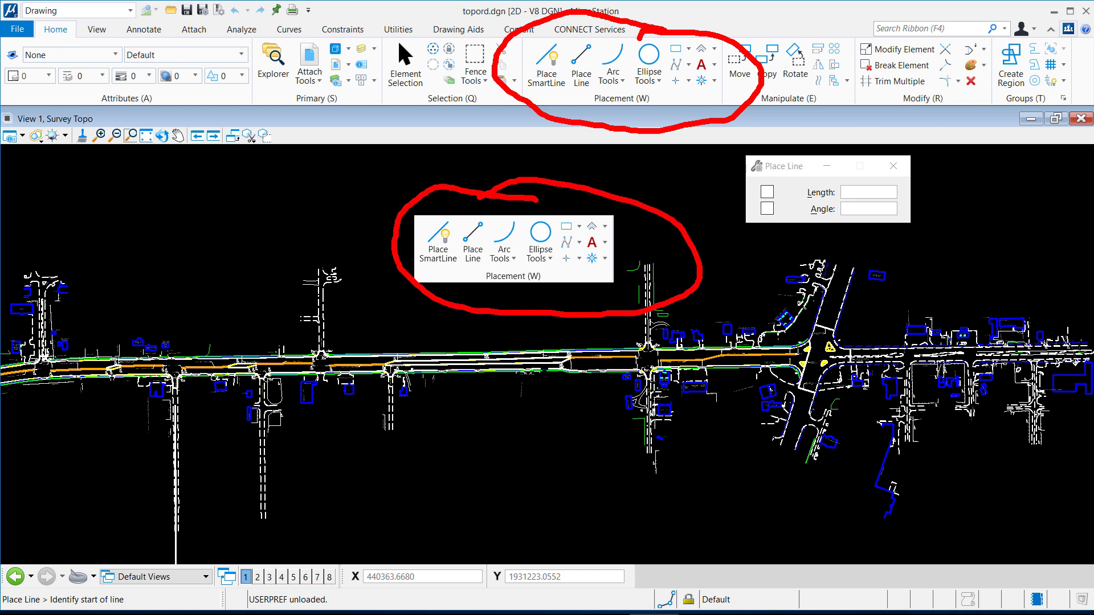
right_click(479, 196)
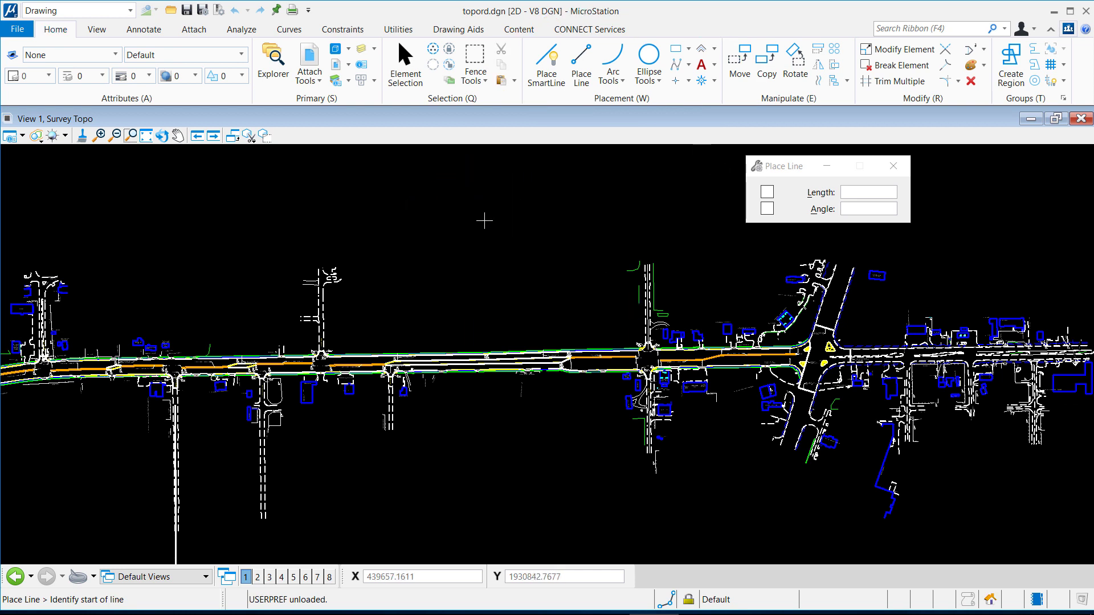
- Start Place Circle from the Placement (W) group of the Popups palette
key("space")
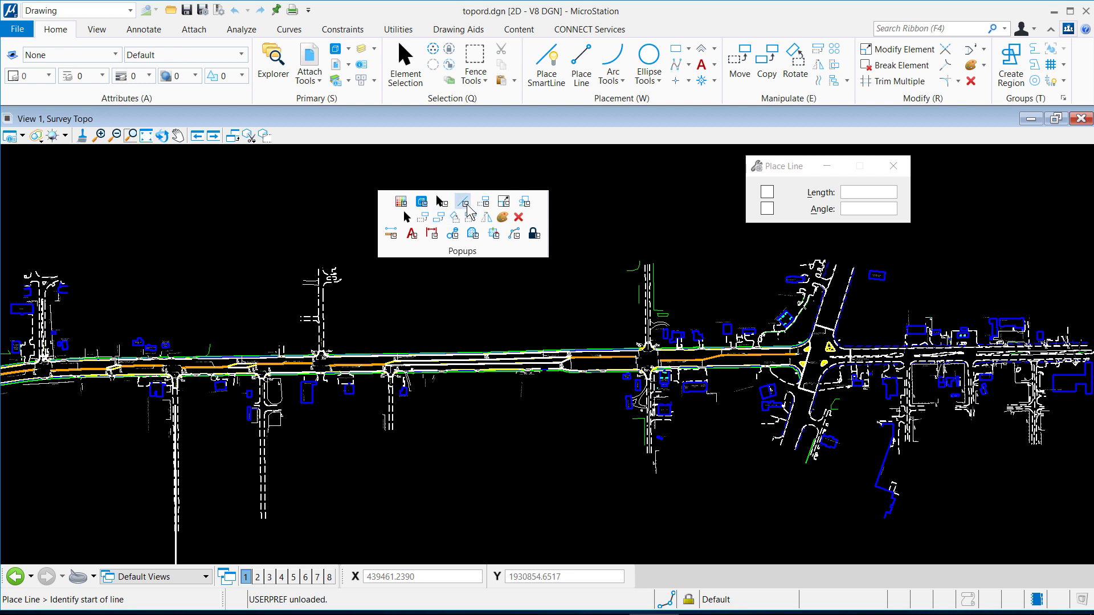
left_click(461, 202)
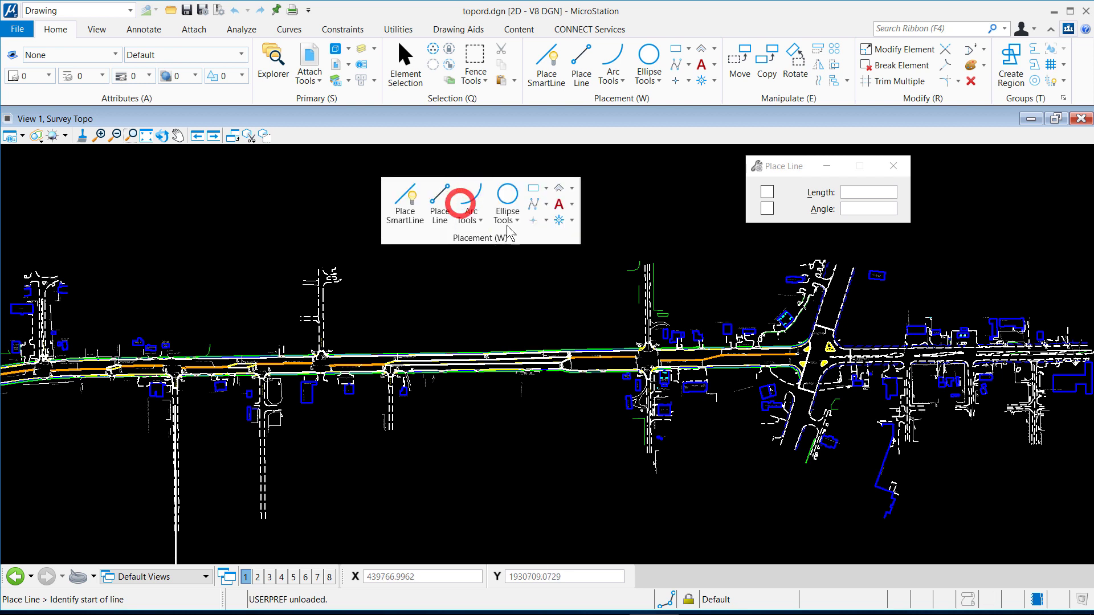
left_click(506, 200)
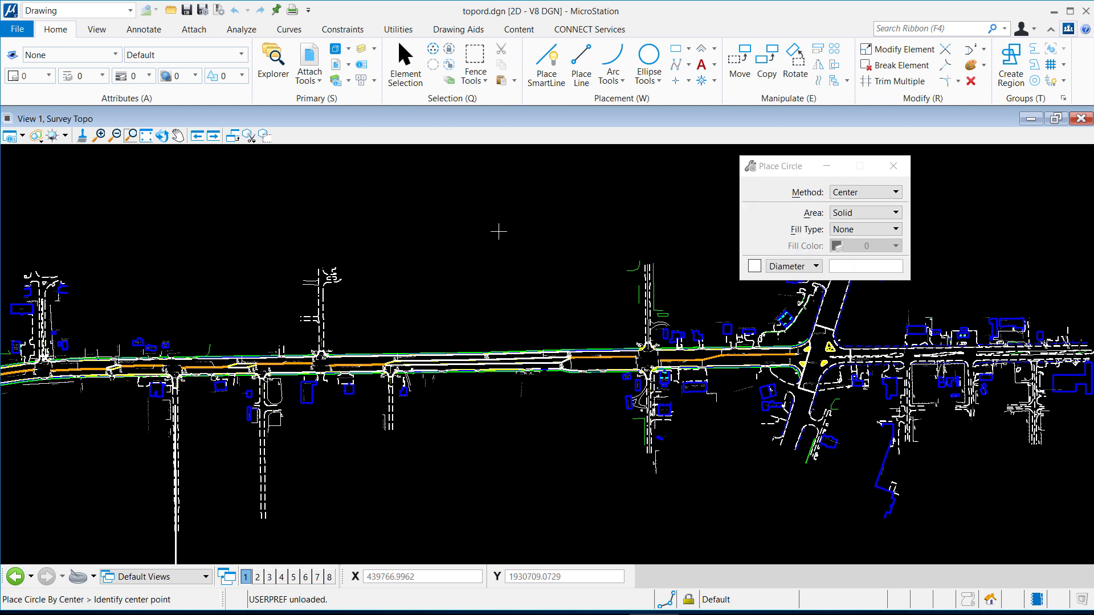
- Display the Popups palette over View 1, examine the description of its Copy tool, and dismiss the palette
key("space")
key("space")
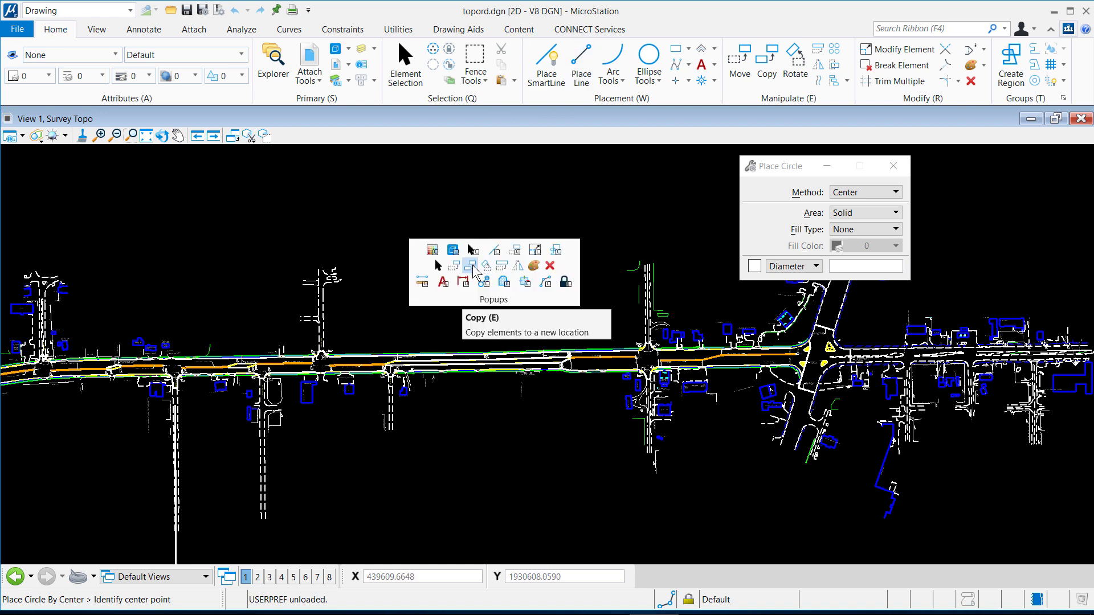
key("Escape")
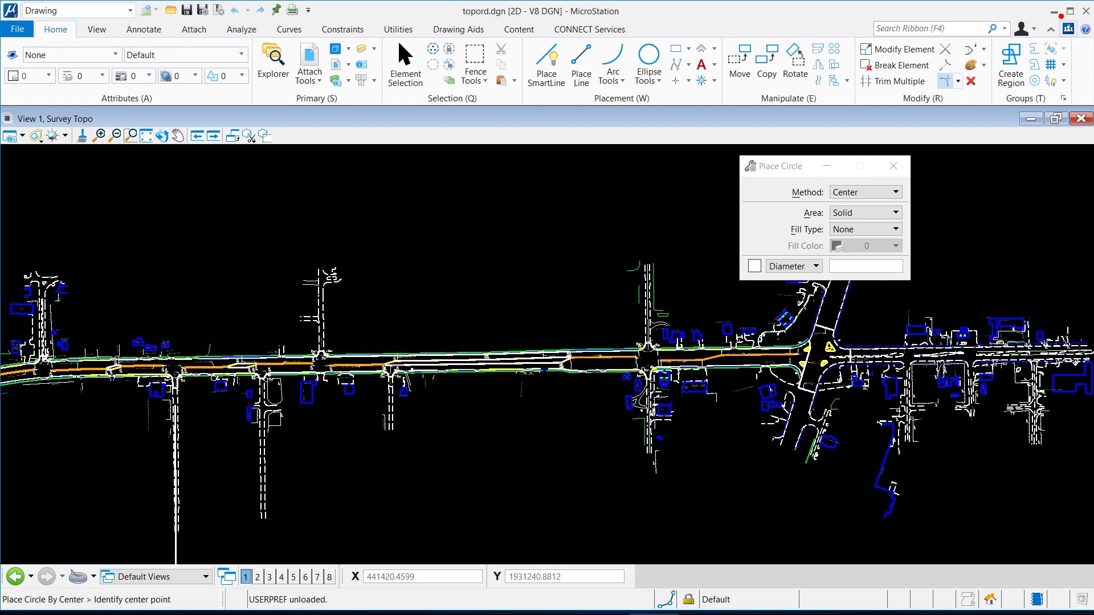
- Collapse the ribbon to its tab names to enlarge View 1
mouse_move(1053, 13)
left_mouse_down()
mouse_move(1034, 33)
mouse_move(1054, 53)
mouse_move(1067, 17)
mouse_move(1051, 6)
left_mouse_up()
mouse_move(990, 245)
left_mouse_down()
mouse_move(1072, 145)
mouse_move(1068, 57)
left_mouse_up()
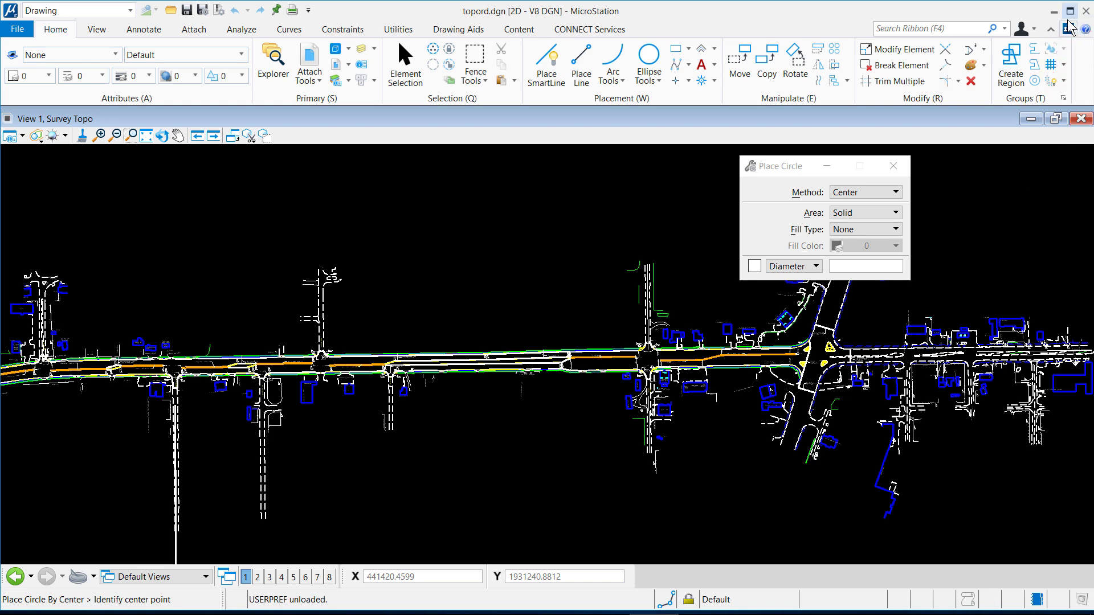
left_click(1051, 29)
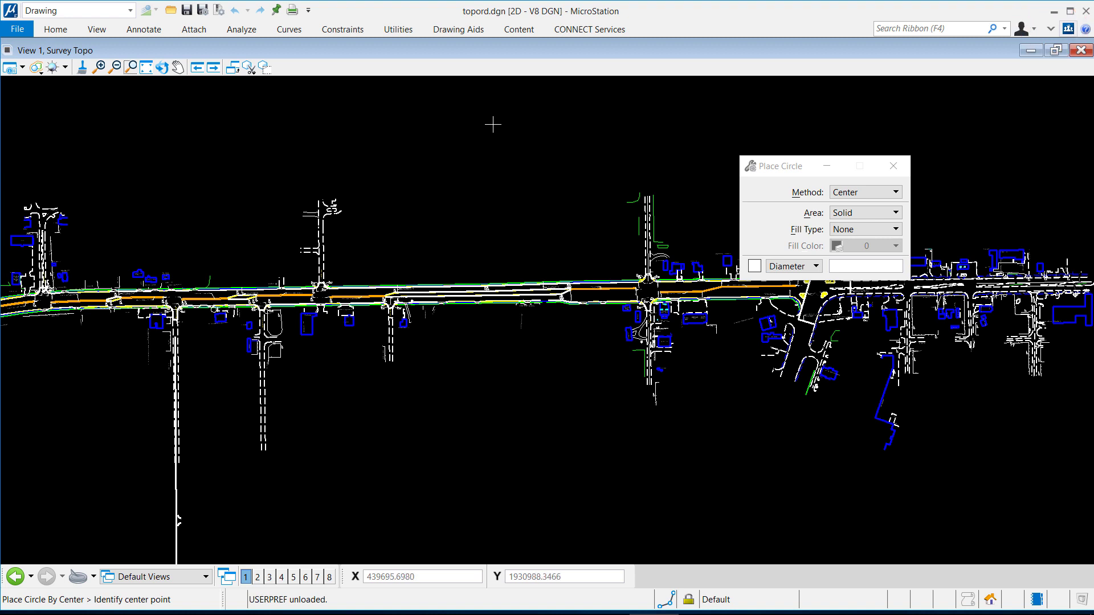
- Check the Popups palette with the ribbon collapsed, and temporarily reveal the Attach tools before hiding them again
key("space")
key("space")
left_click(196, 33)
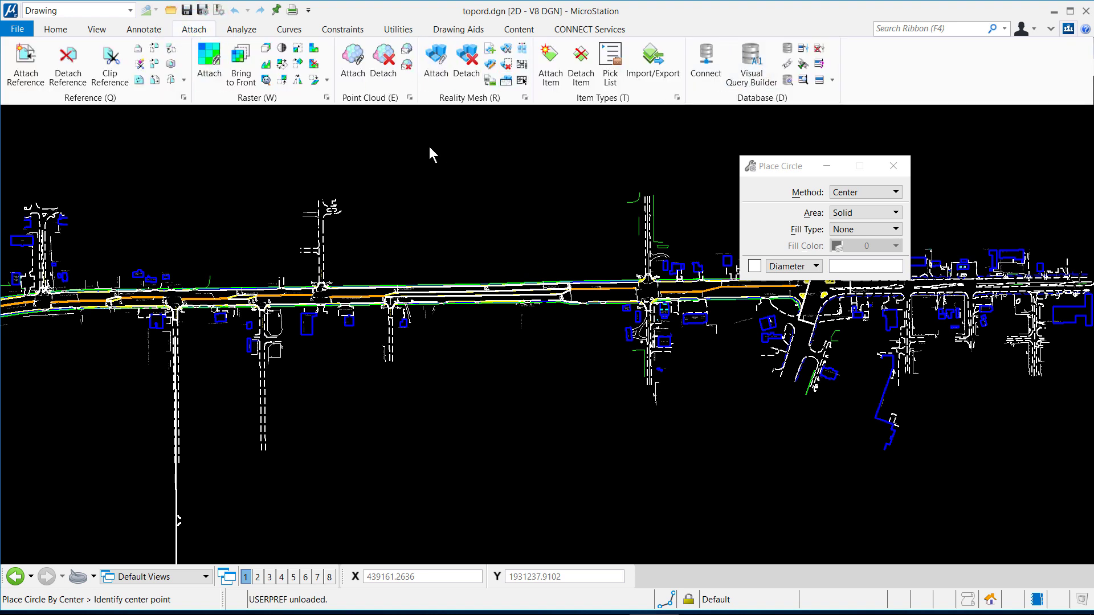
left_click(456, 196)
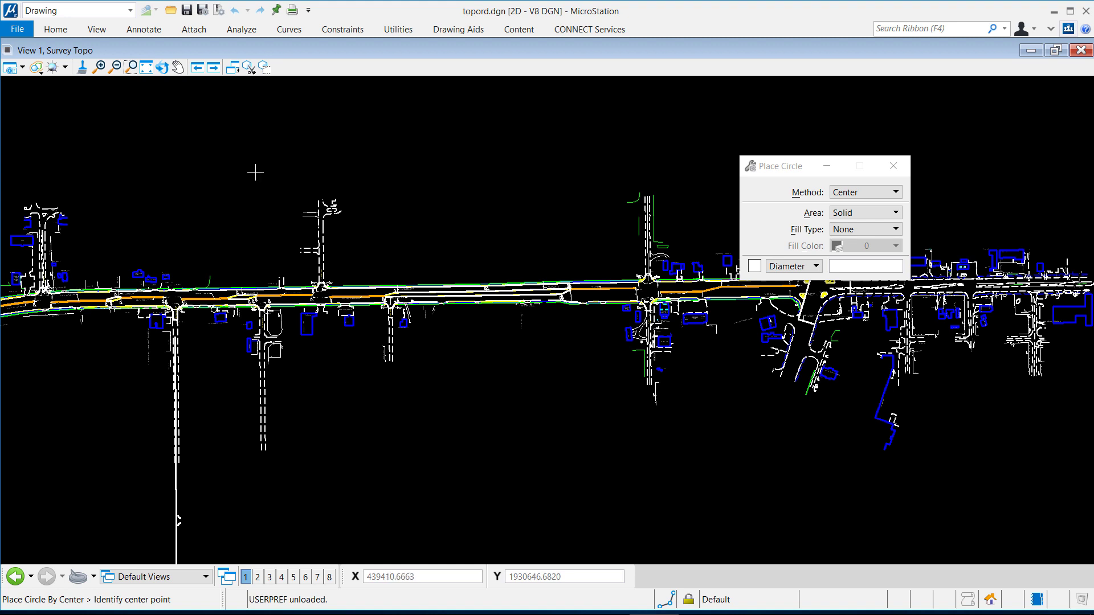
- Restore the full ribbon with the Home tools and display the Popups palette over View 1
left_click(59, 29)
double_click(60, 30)
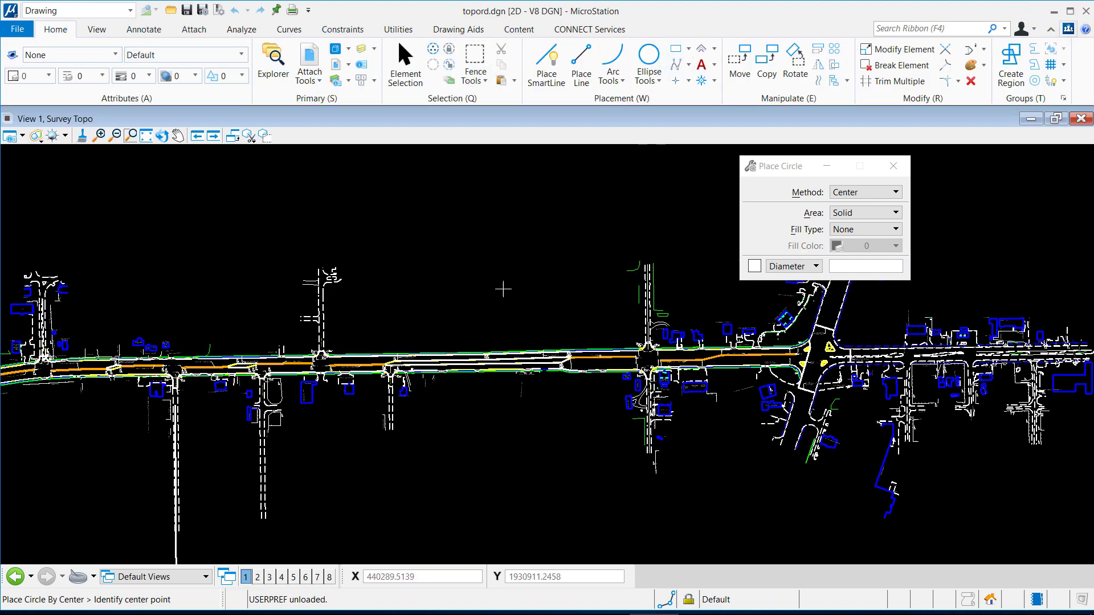
key("space")
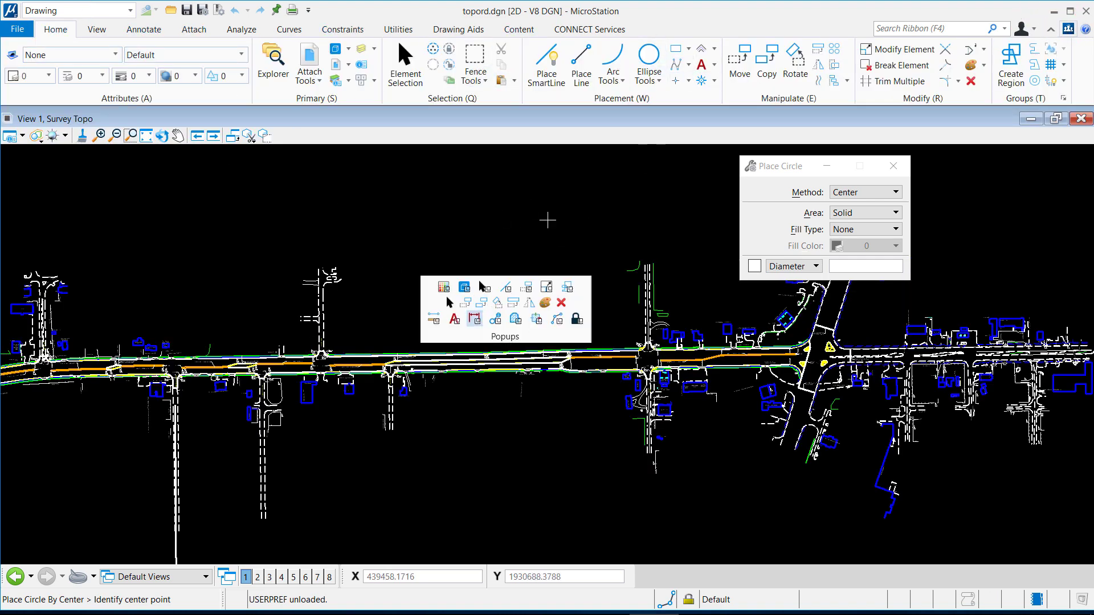